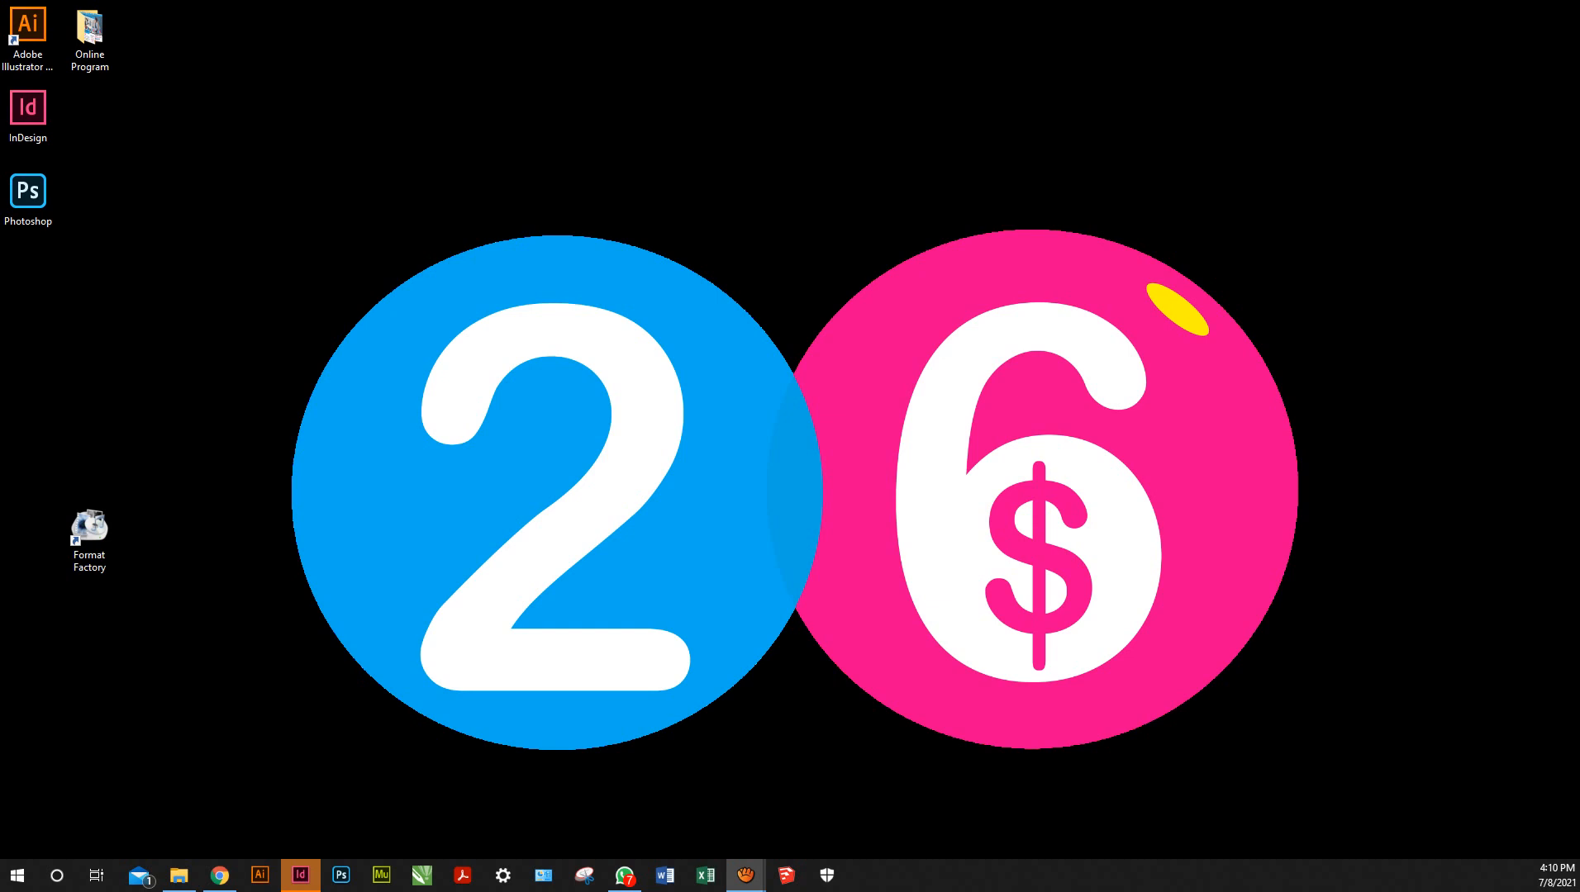
Restore File Explorer from the taskbar, showing the Desktop folder's 17 items
click(179, 876)
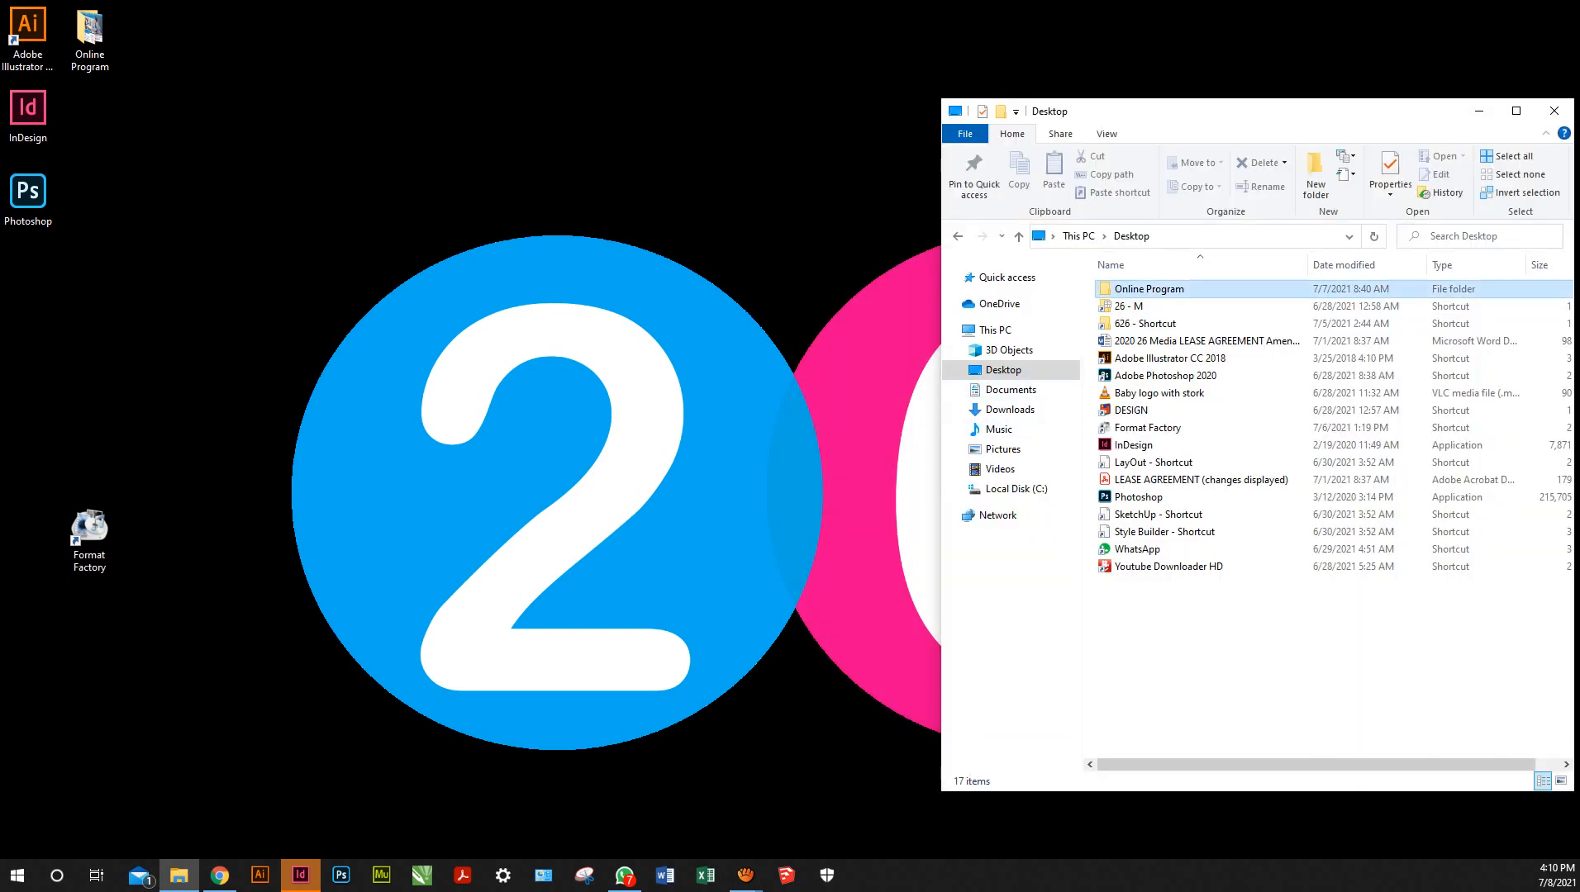
Go to Online Program > Classes > Banners and open a-pencil-for-every-child2019-10-160.jpg in the viewer
key(Return)
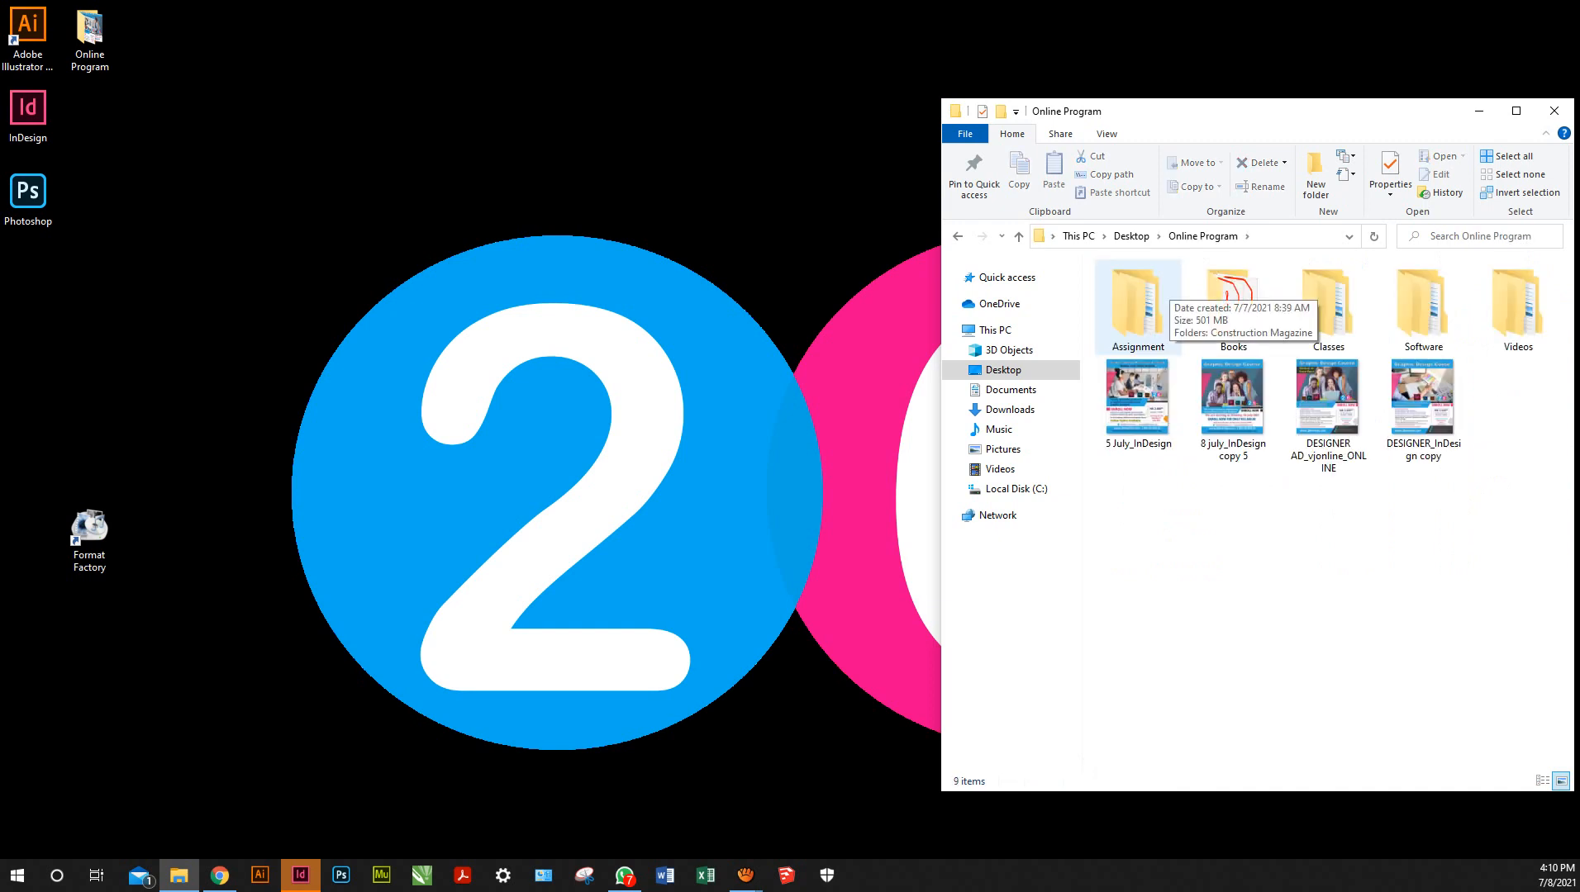
click(1328, 305)
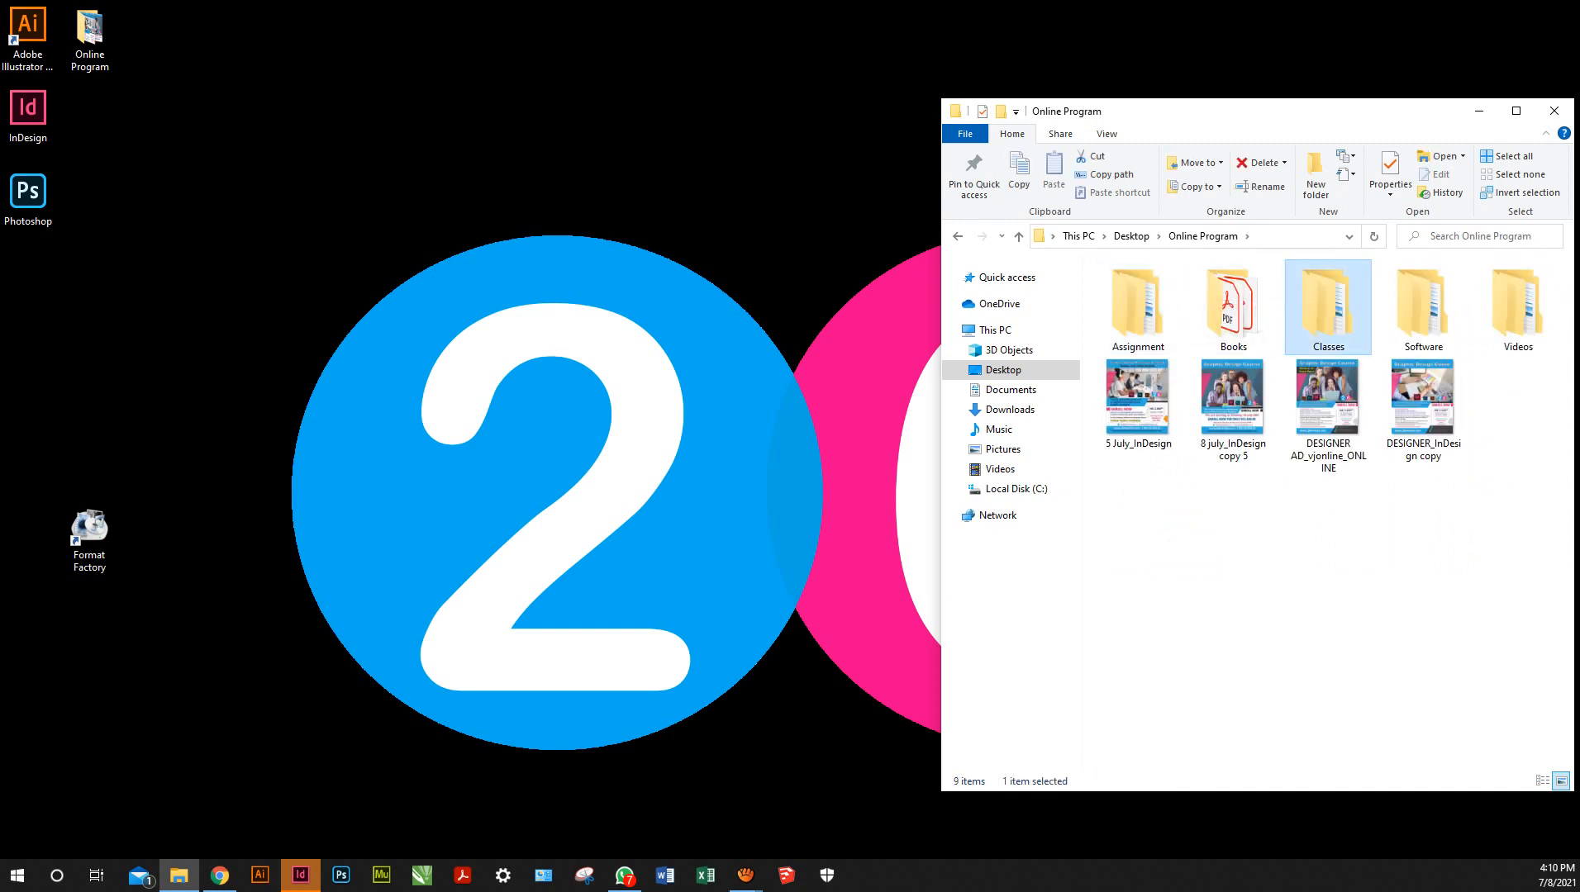
double_click(1328, 306)
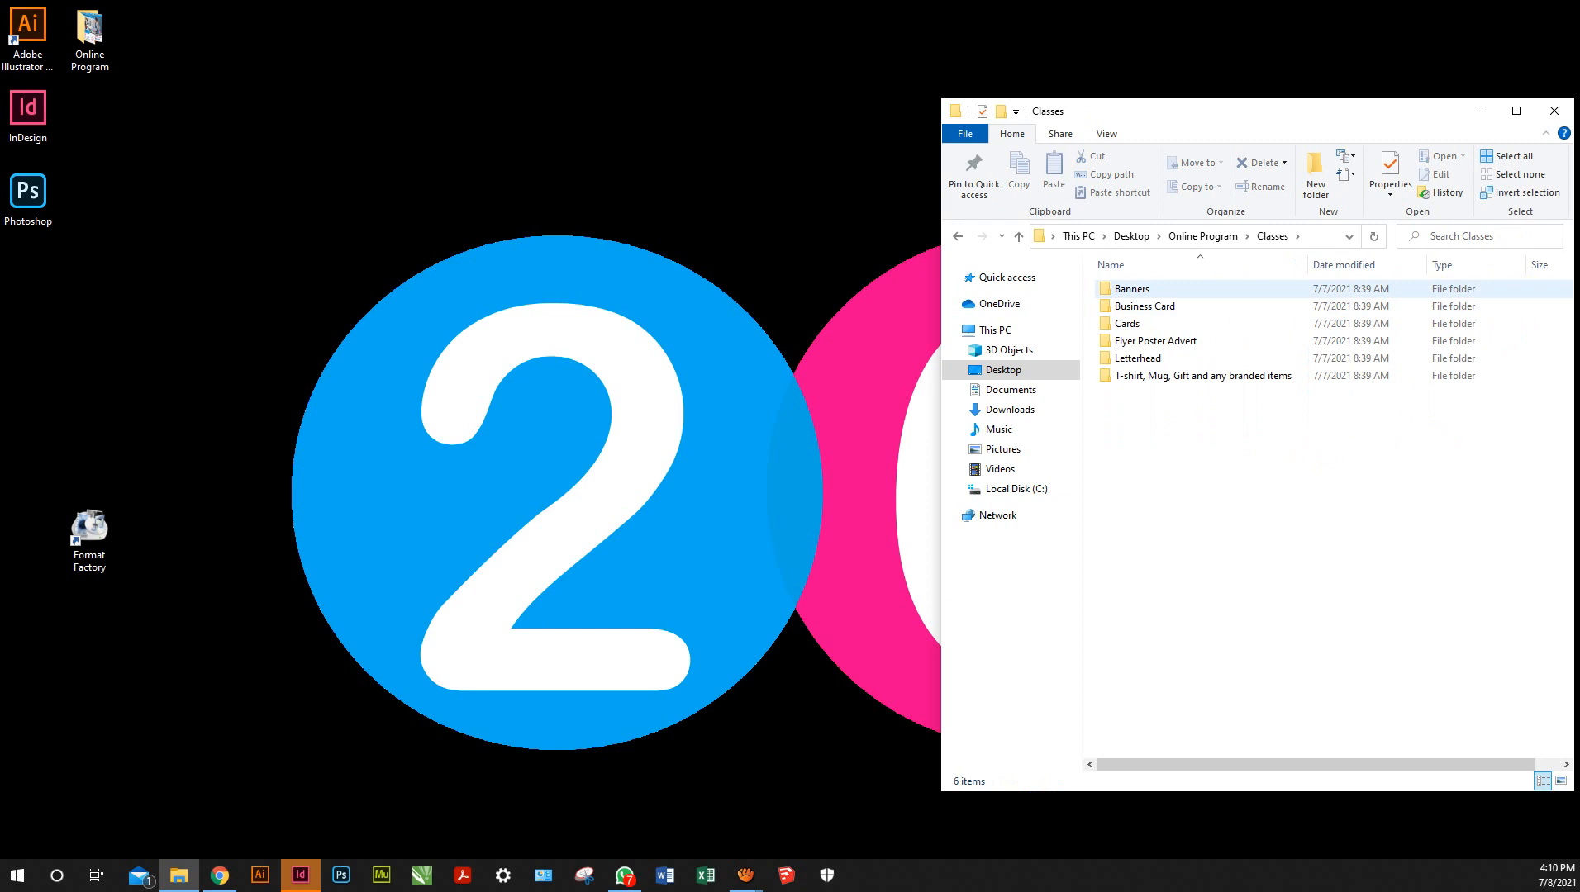
click(1157, 307)
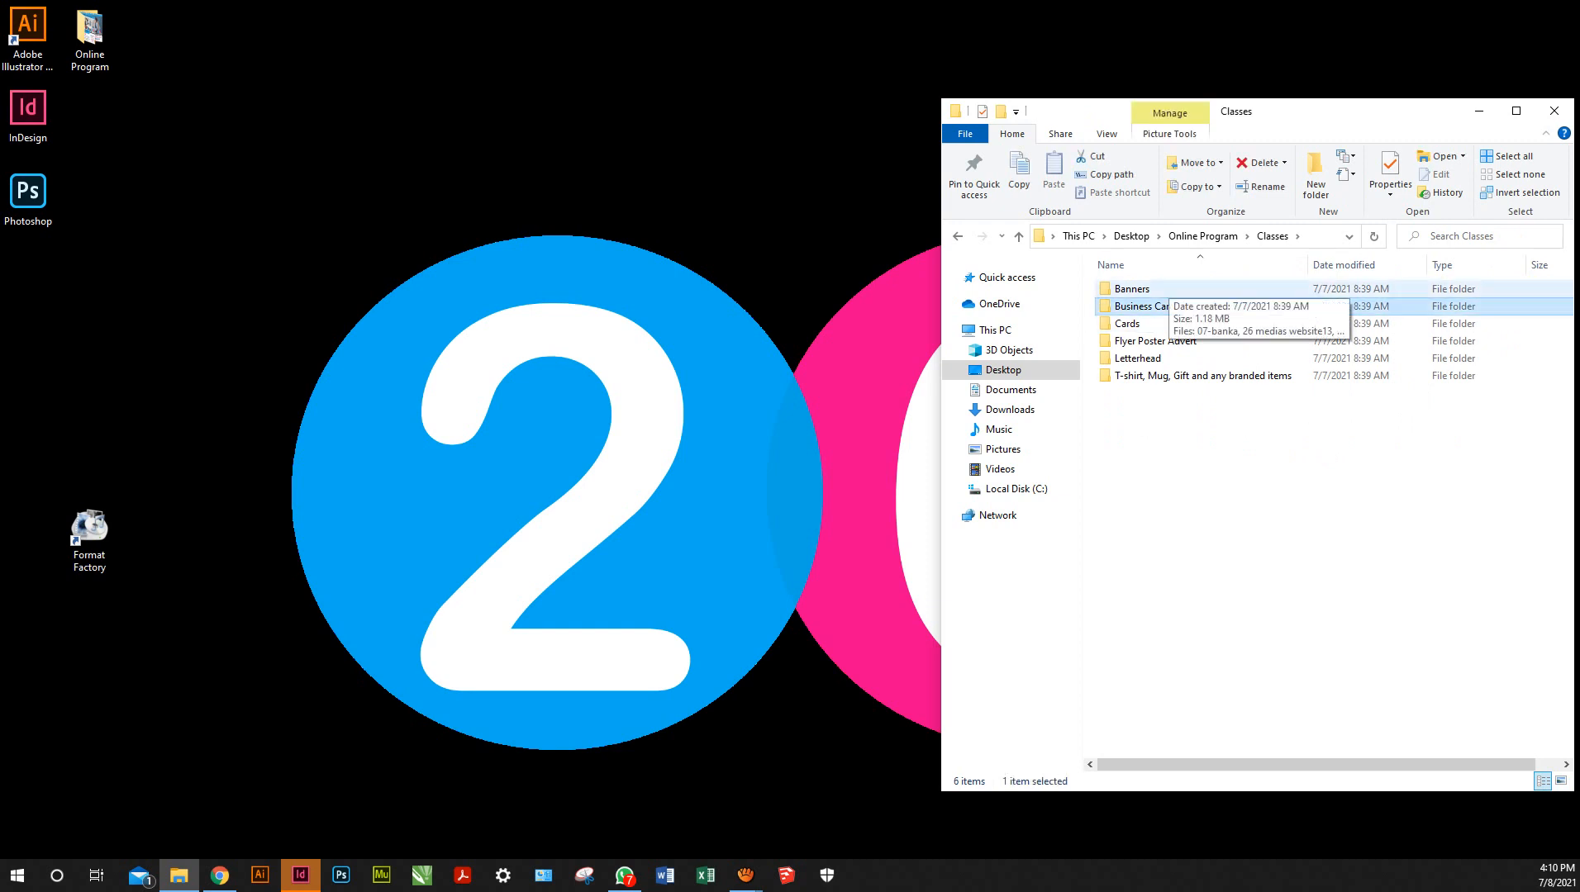
click(1167, 288)
key(Return)
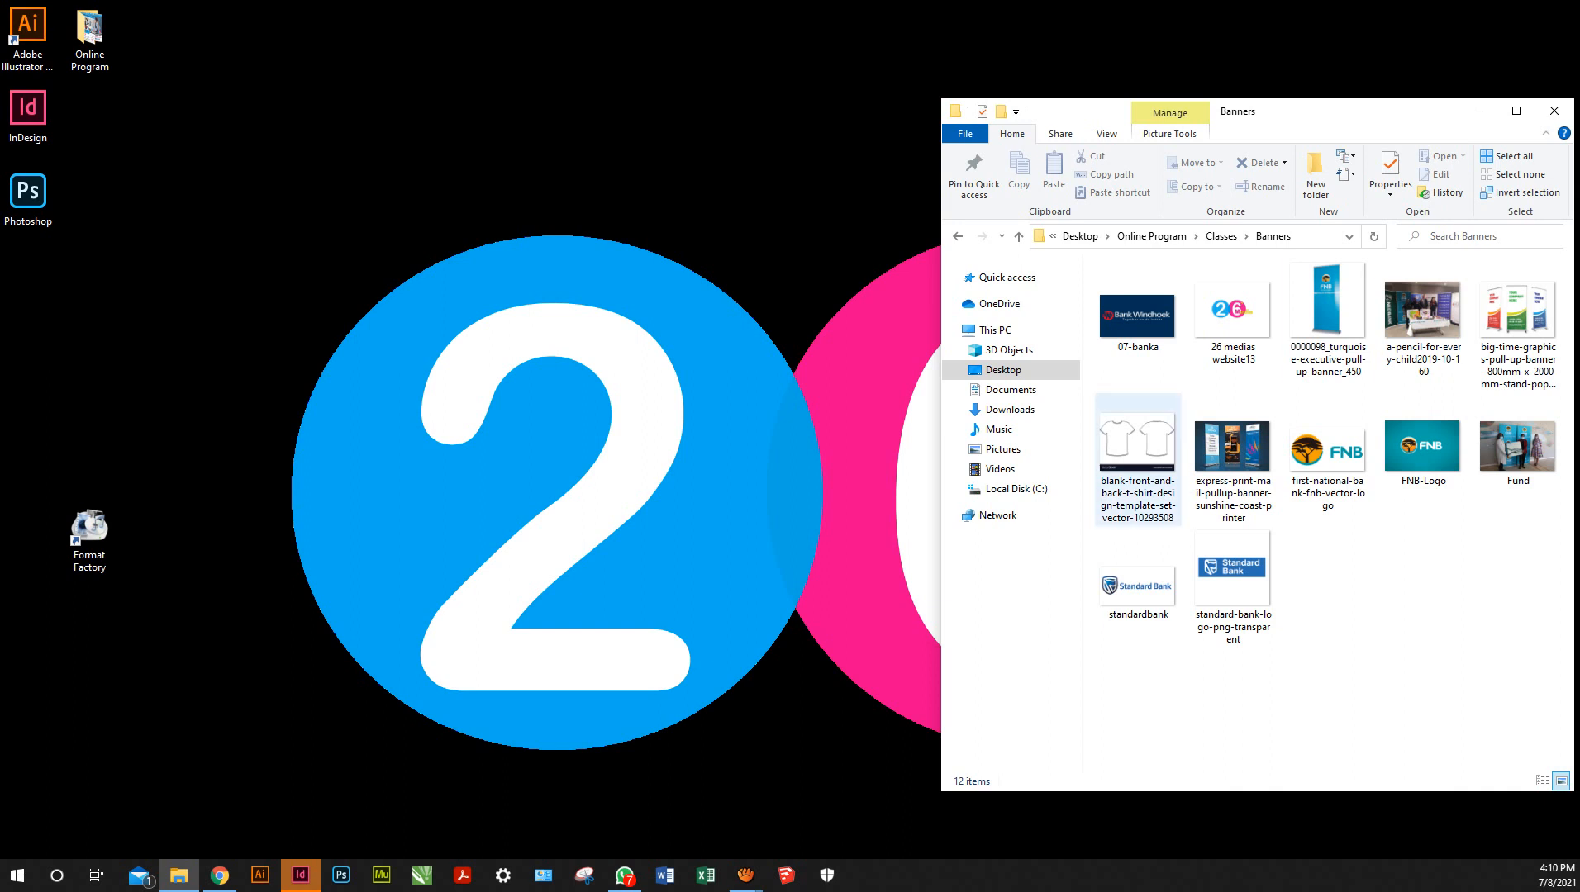
click(1423, 320)
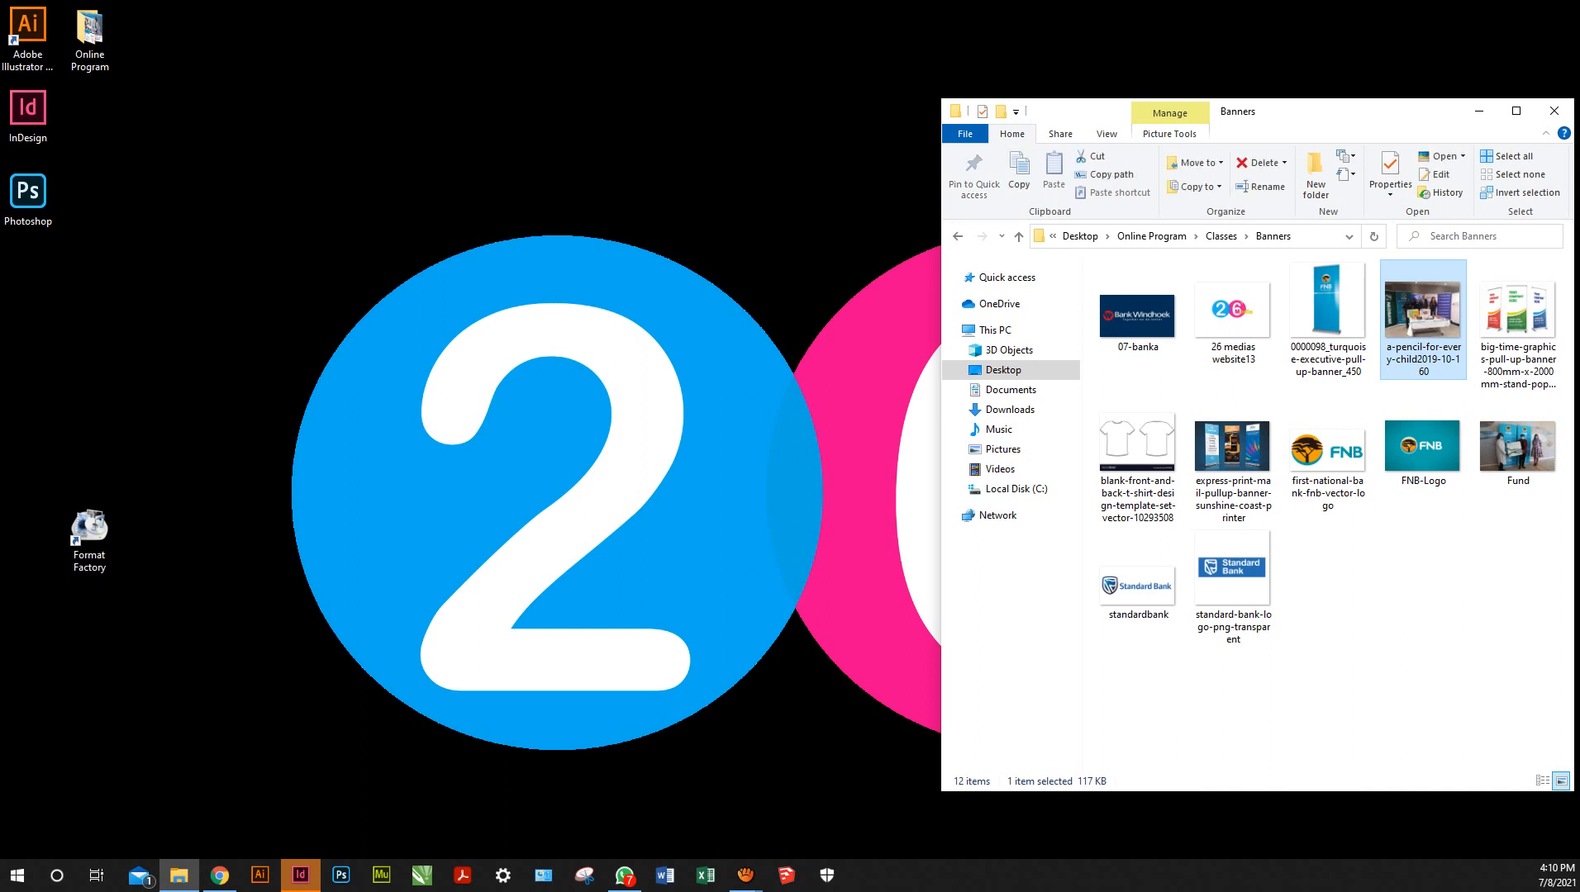
key(Return)
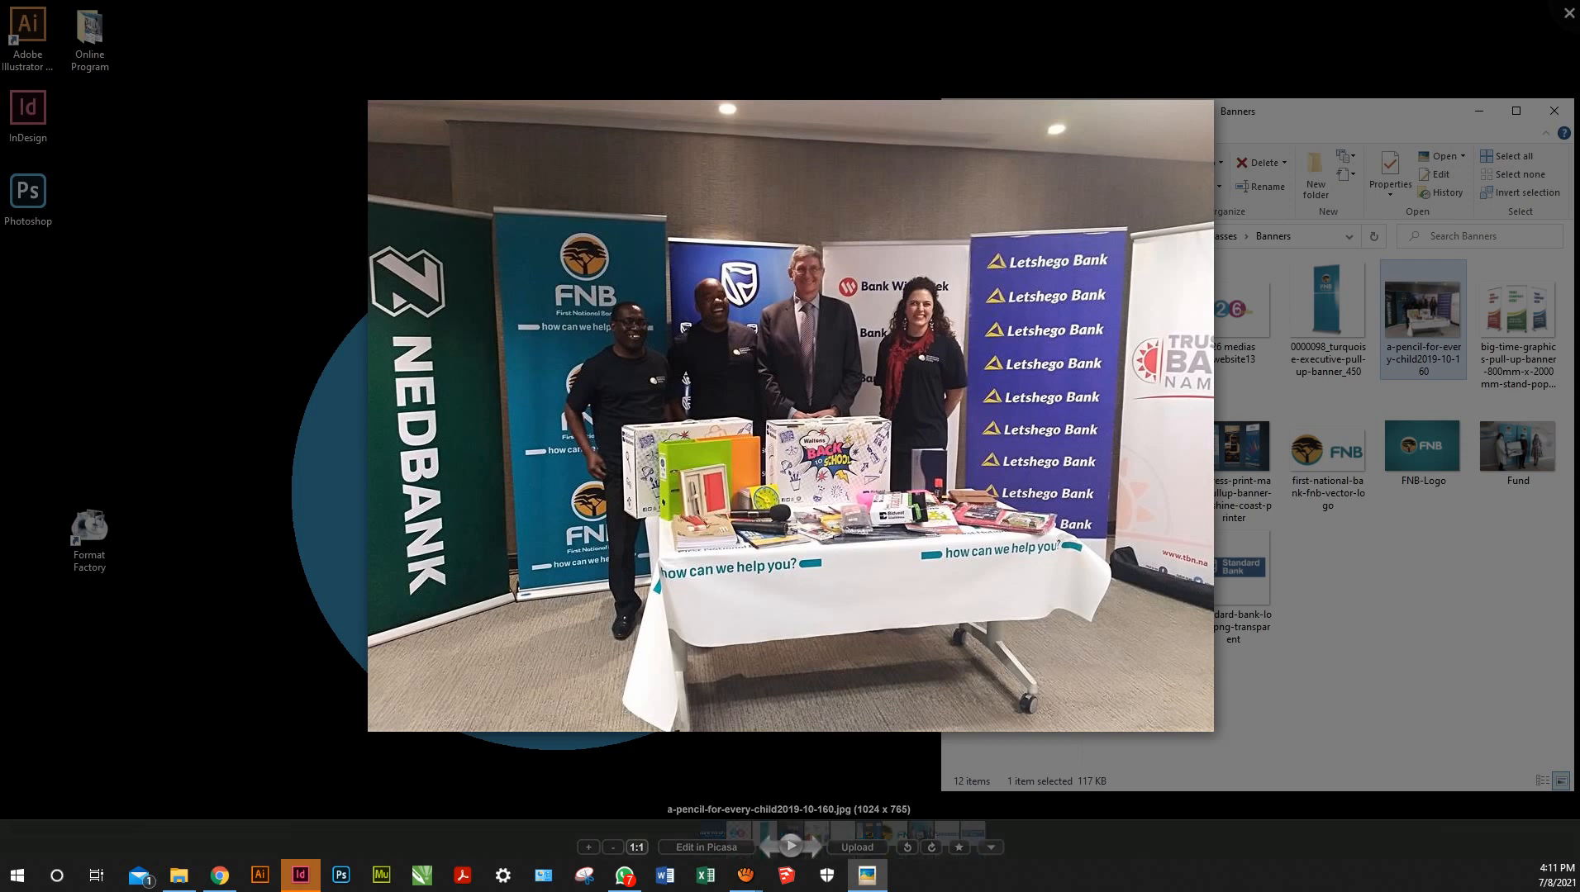
Flip through the sample banners and bank logos: big-time-graphics, express-print, FNB, Standard Bank, Bank Windhoek
key(Right)
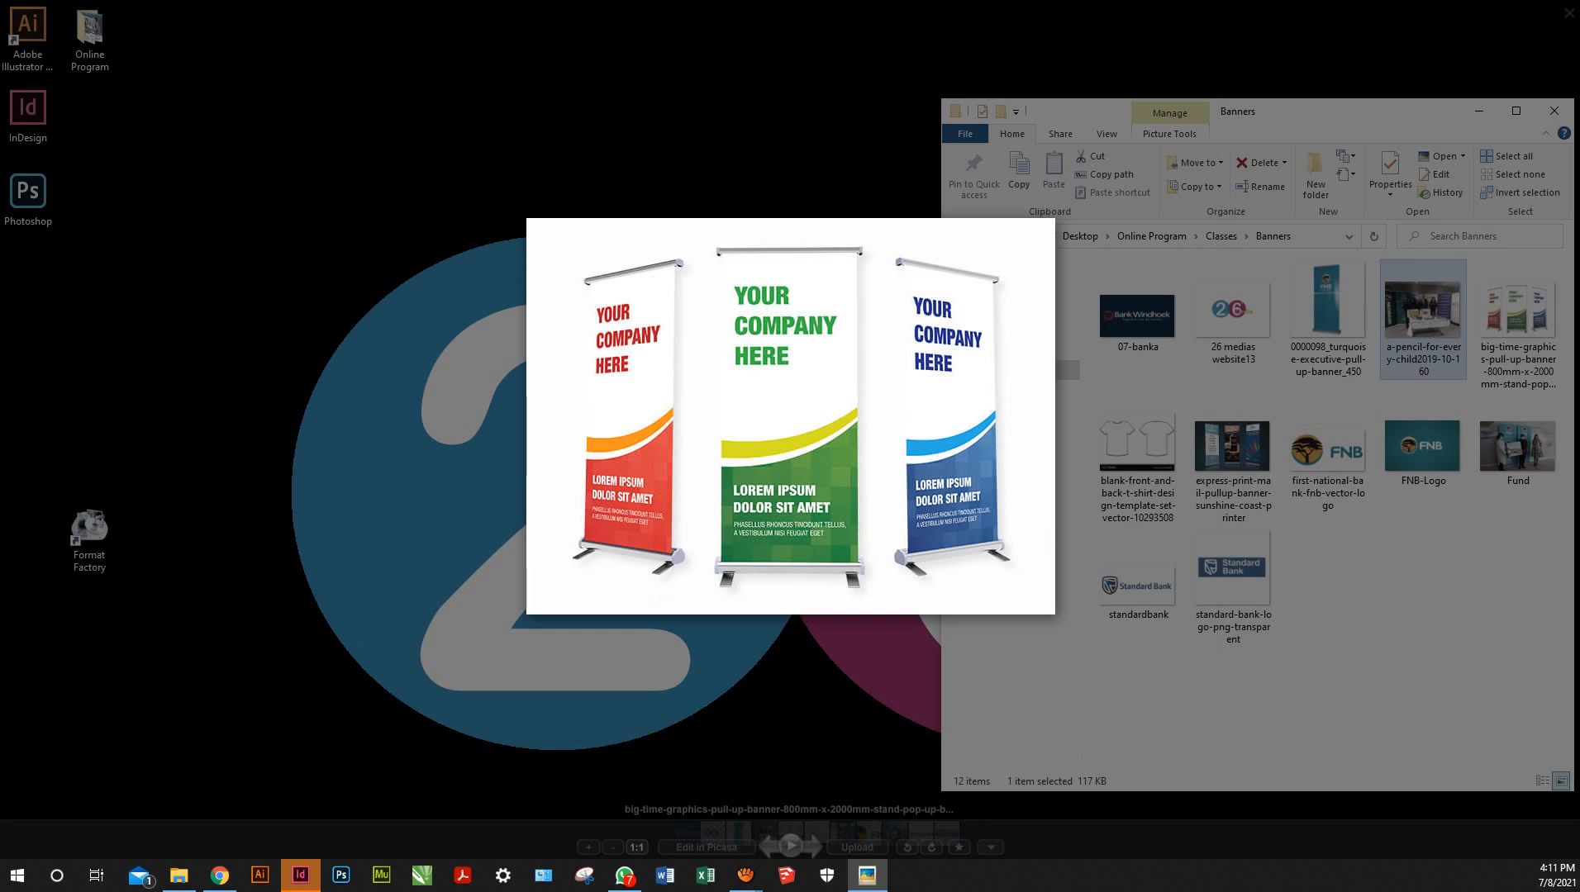
key(Right)
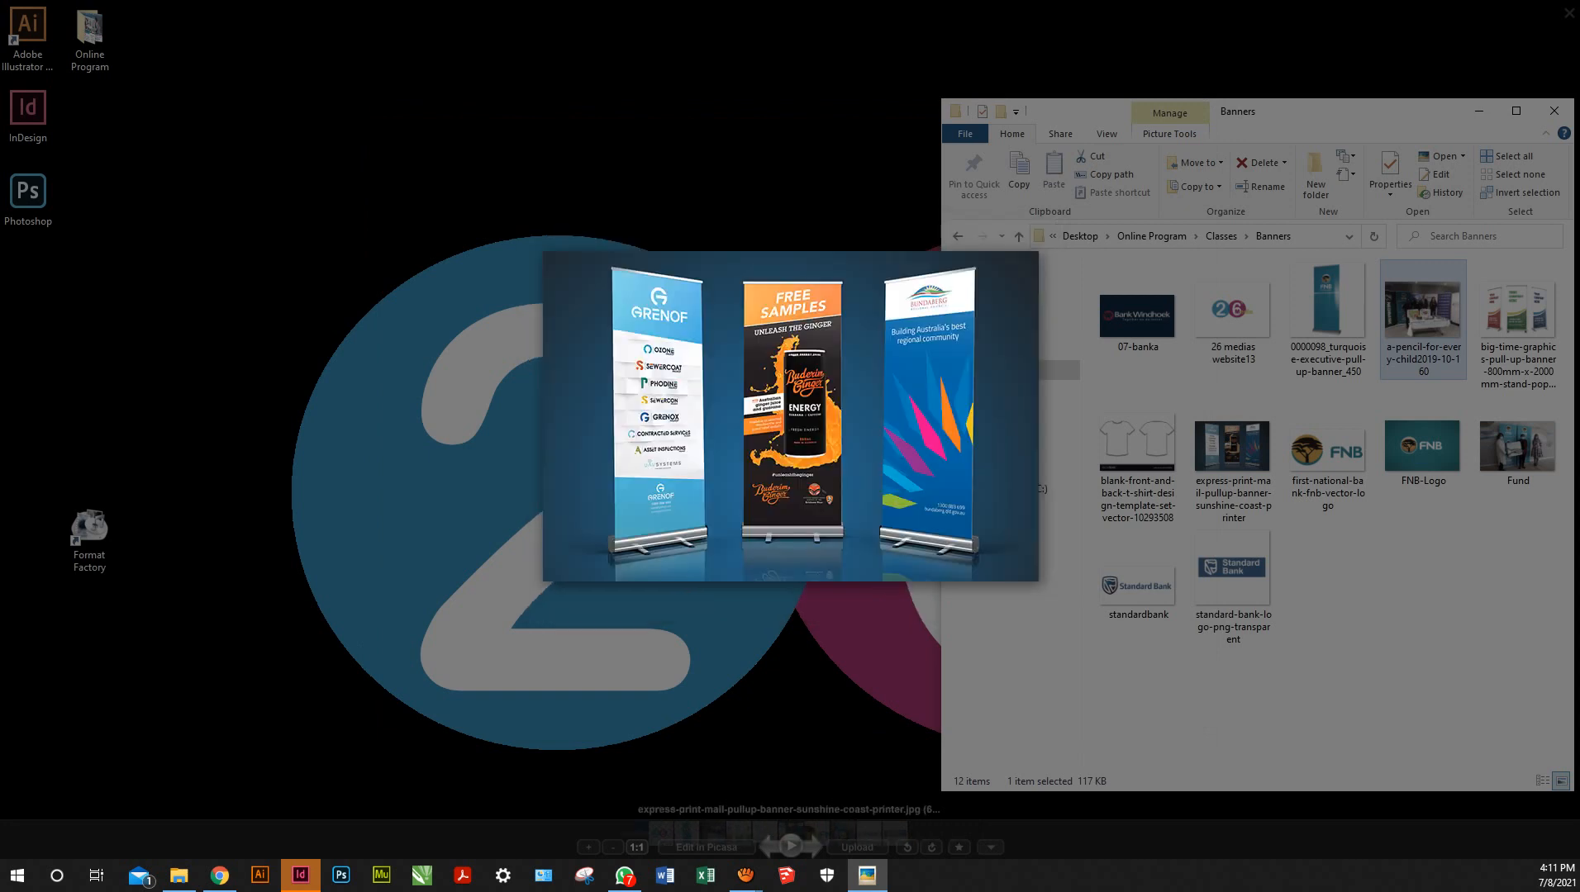
scroll(791, 417, up, 3)
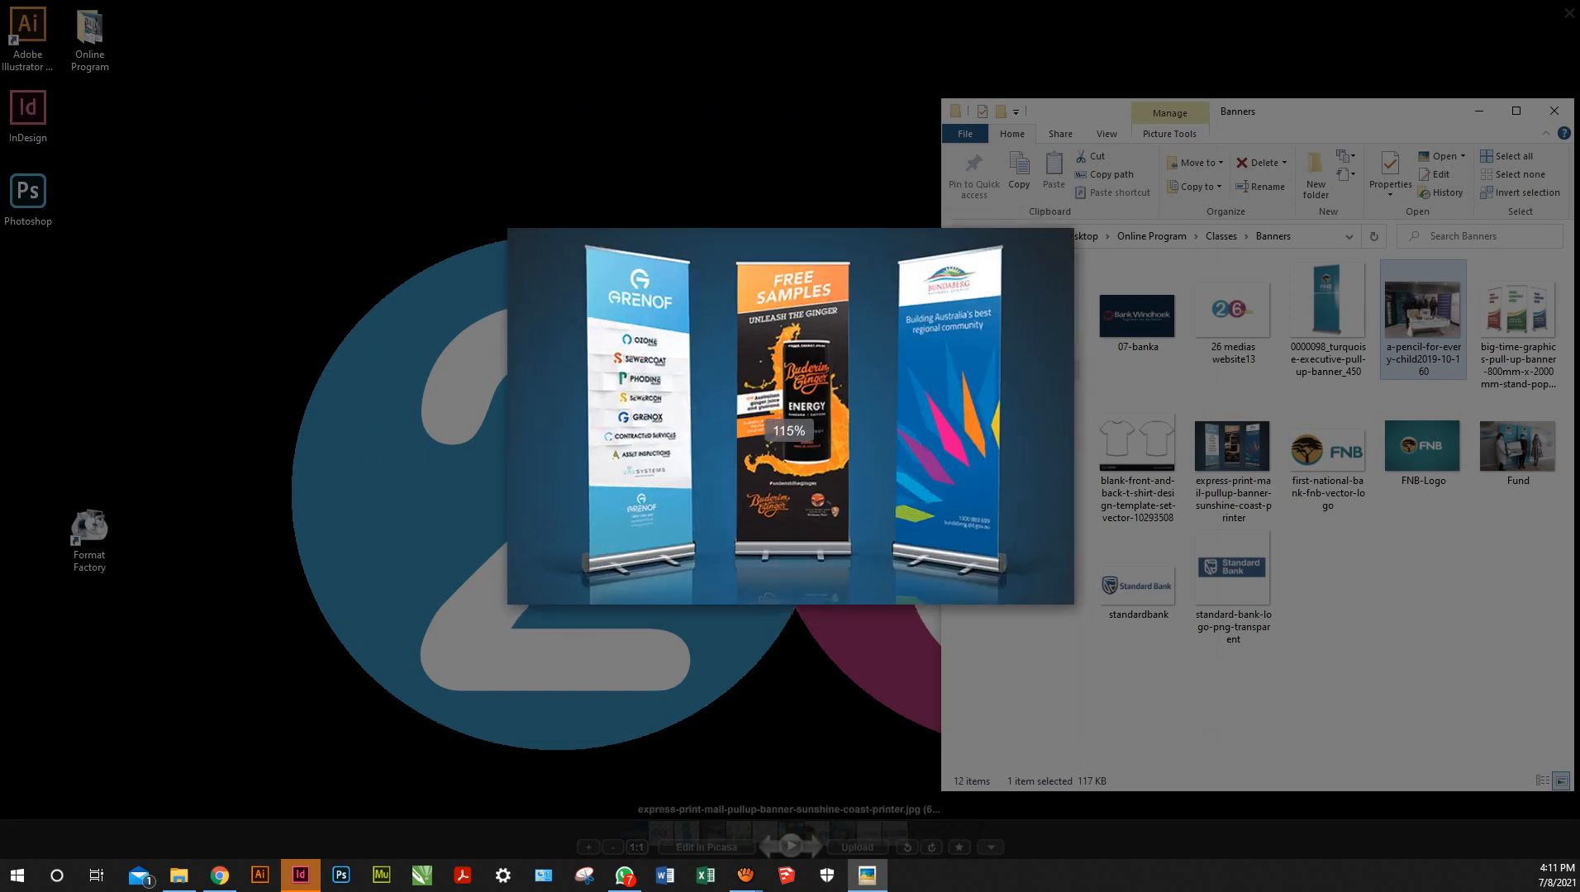
key(Right)
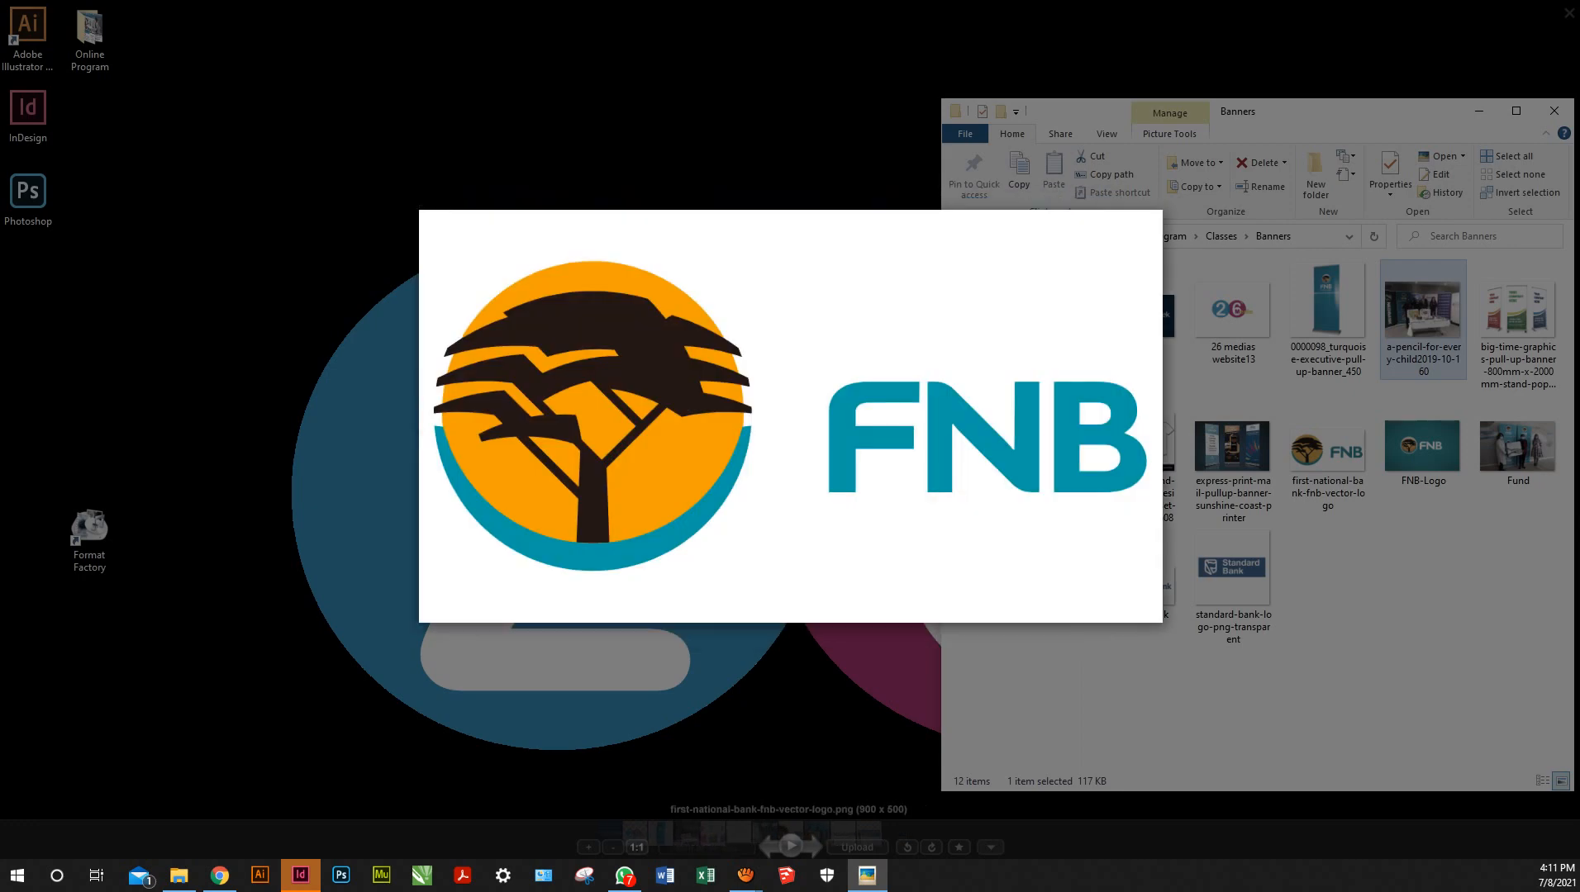
key(Right)
key(Right)
key(Right)
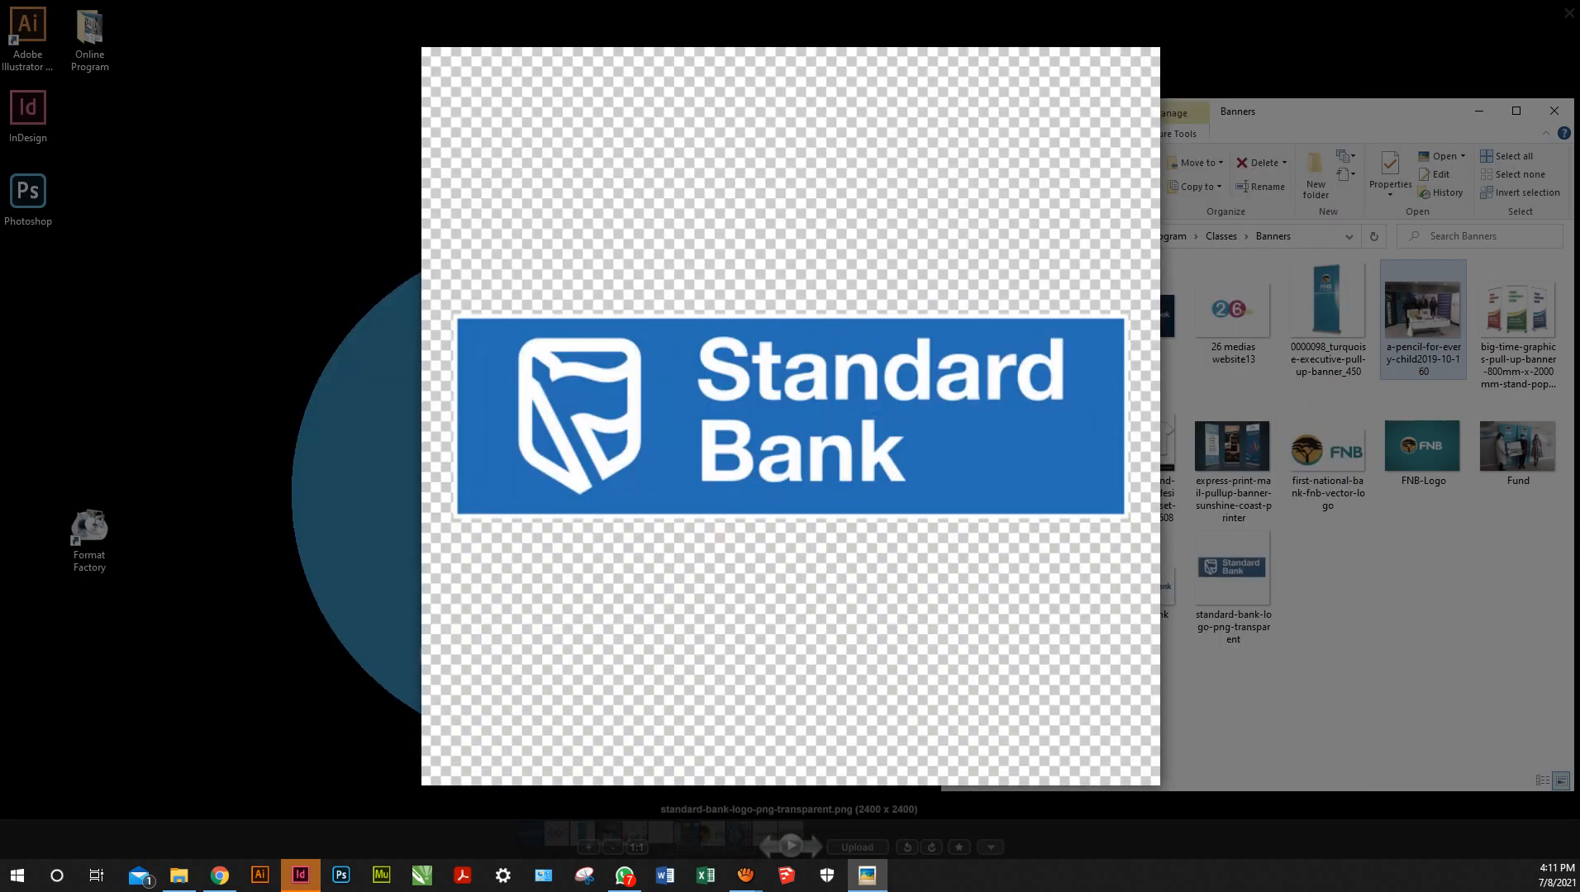
key(Left)
key(Left)
key(Left)
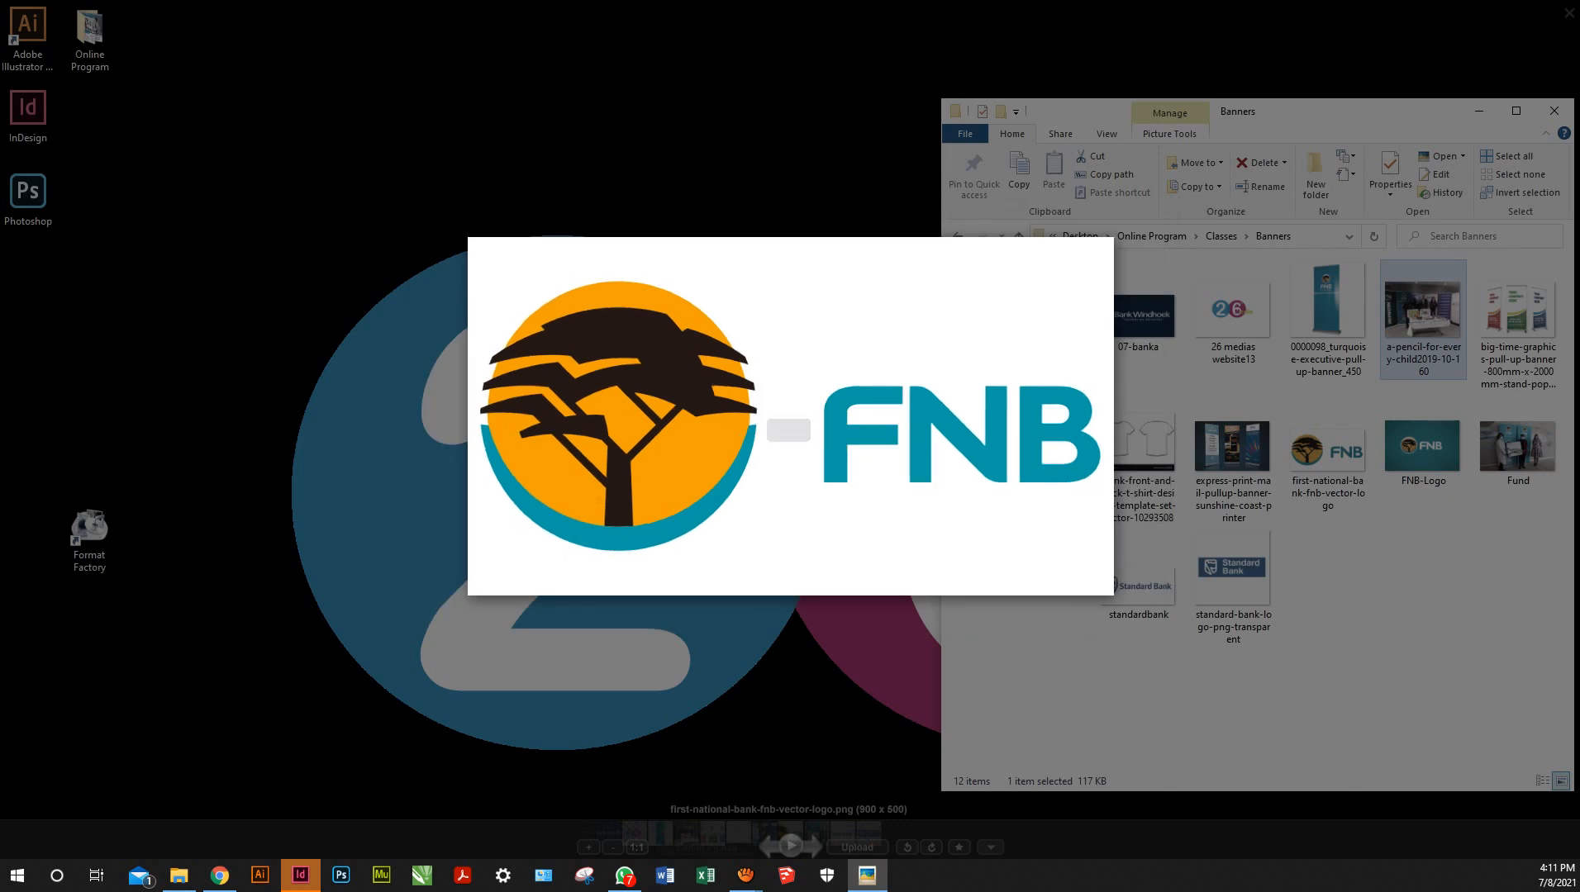
key(Right)
key(Right)
key(Left)
key(Left)
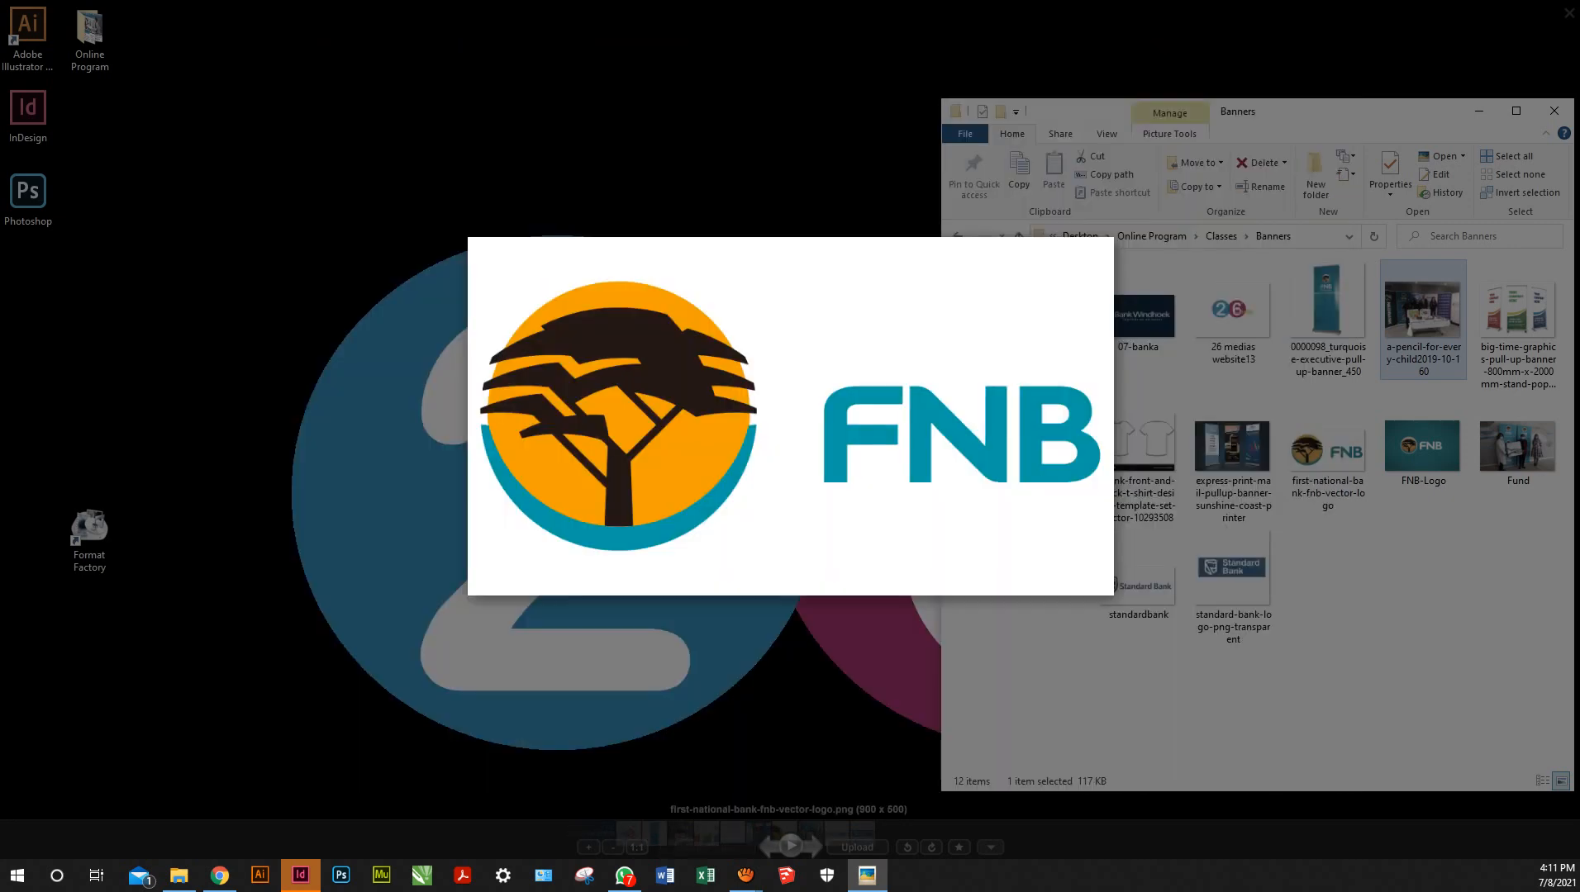
key(Left)
key(Left)
key(Left)
key(Left)
key(Left)
key(Left)
key(Left)
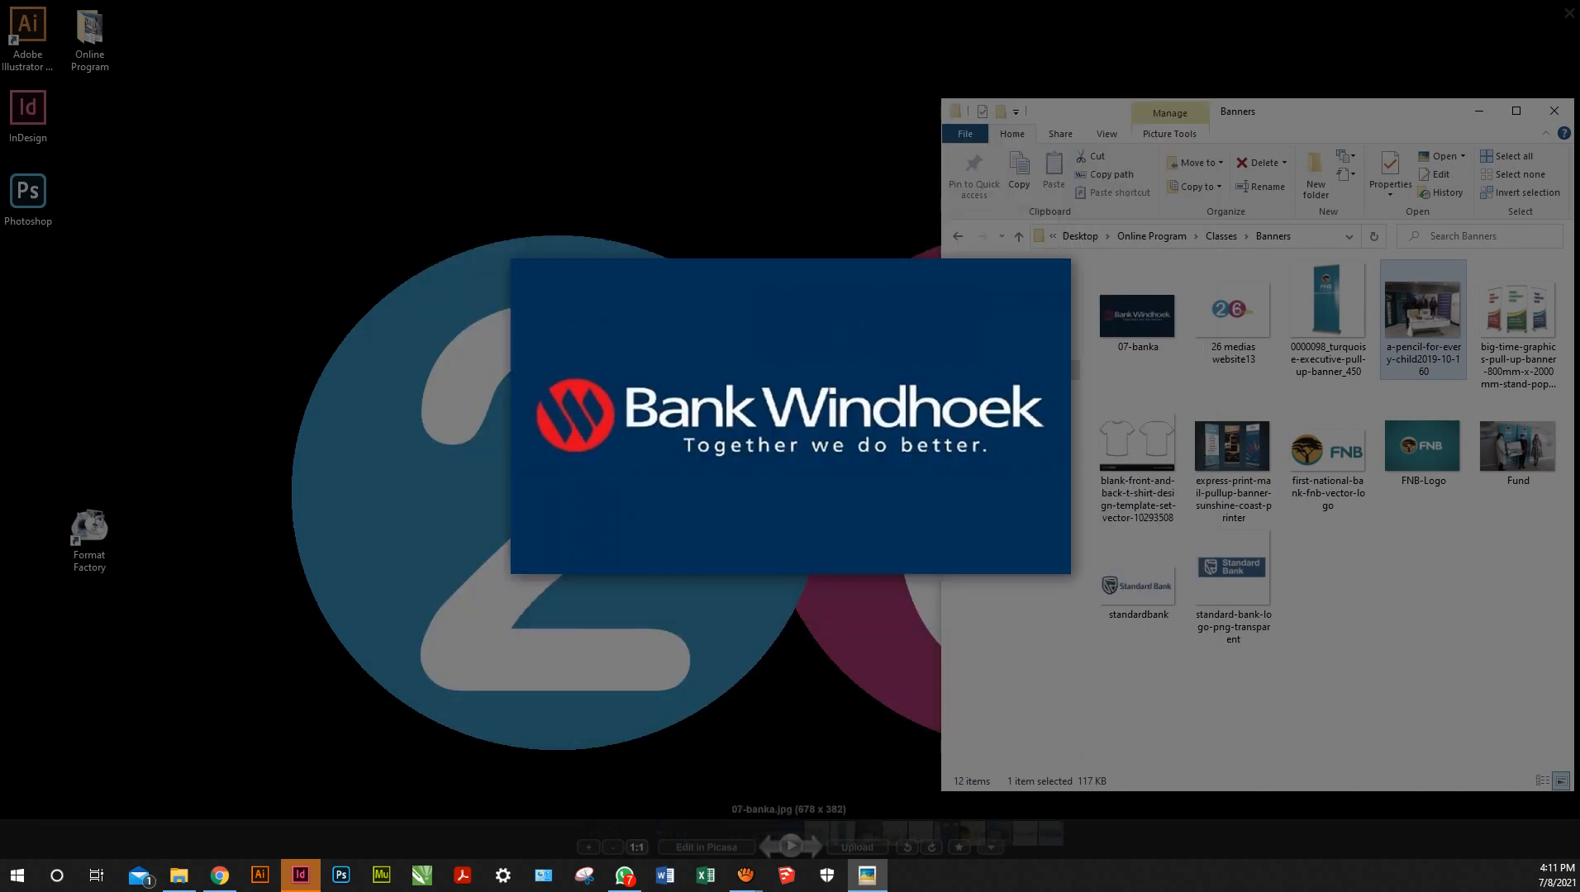
key(Right)
key(Right)
key(Right)
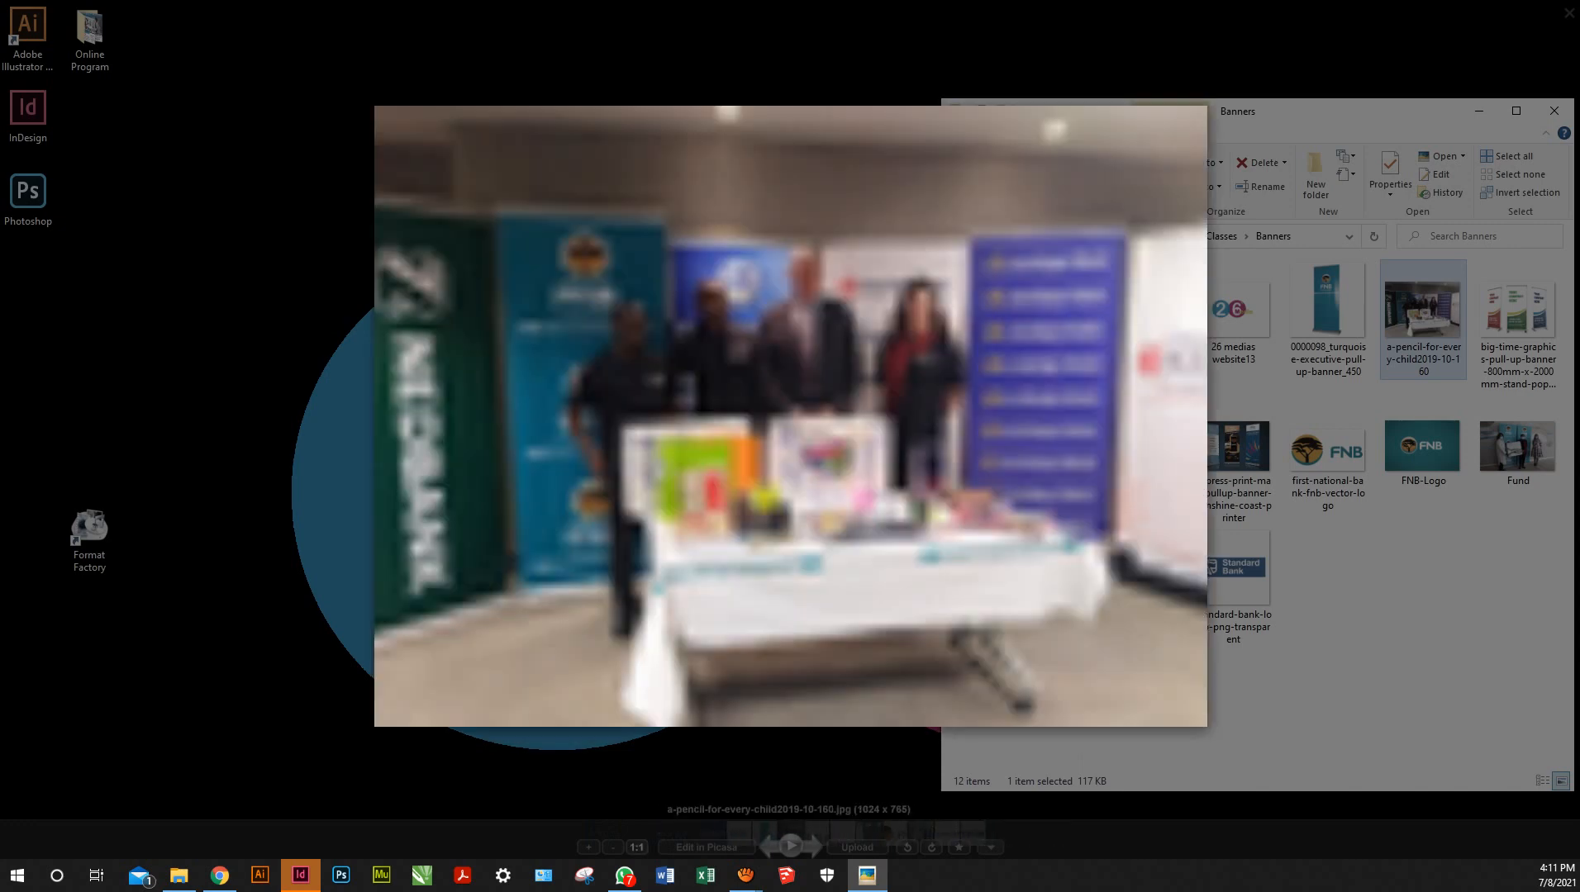
Exit full-screen, select the big-time-graphics banner, and arrange the viewer and Banners folder windows
click(1373, 237)
click(1518, 324)
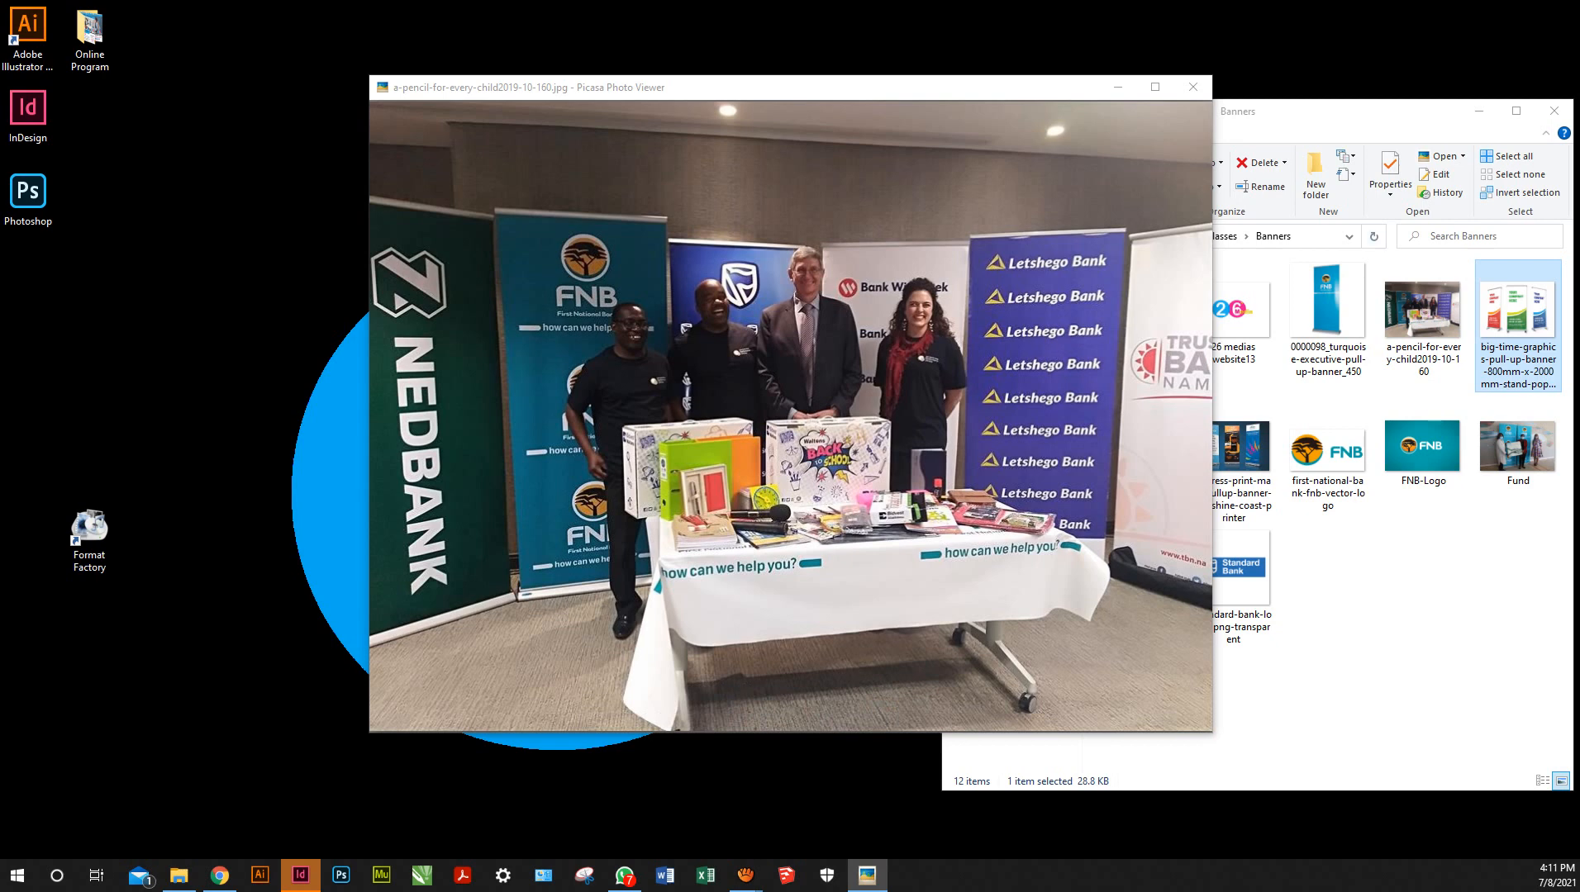
click(1361, 112)
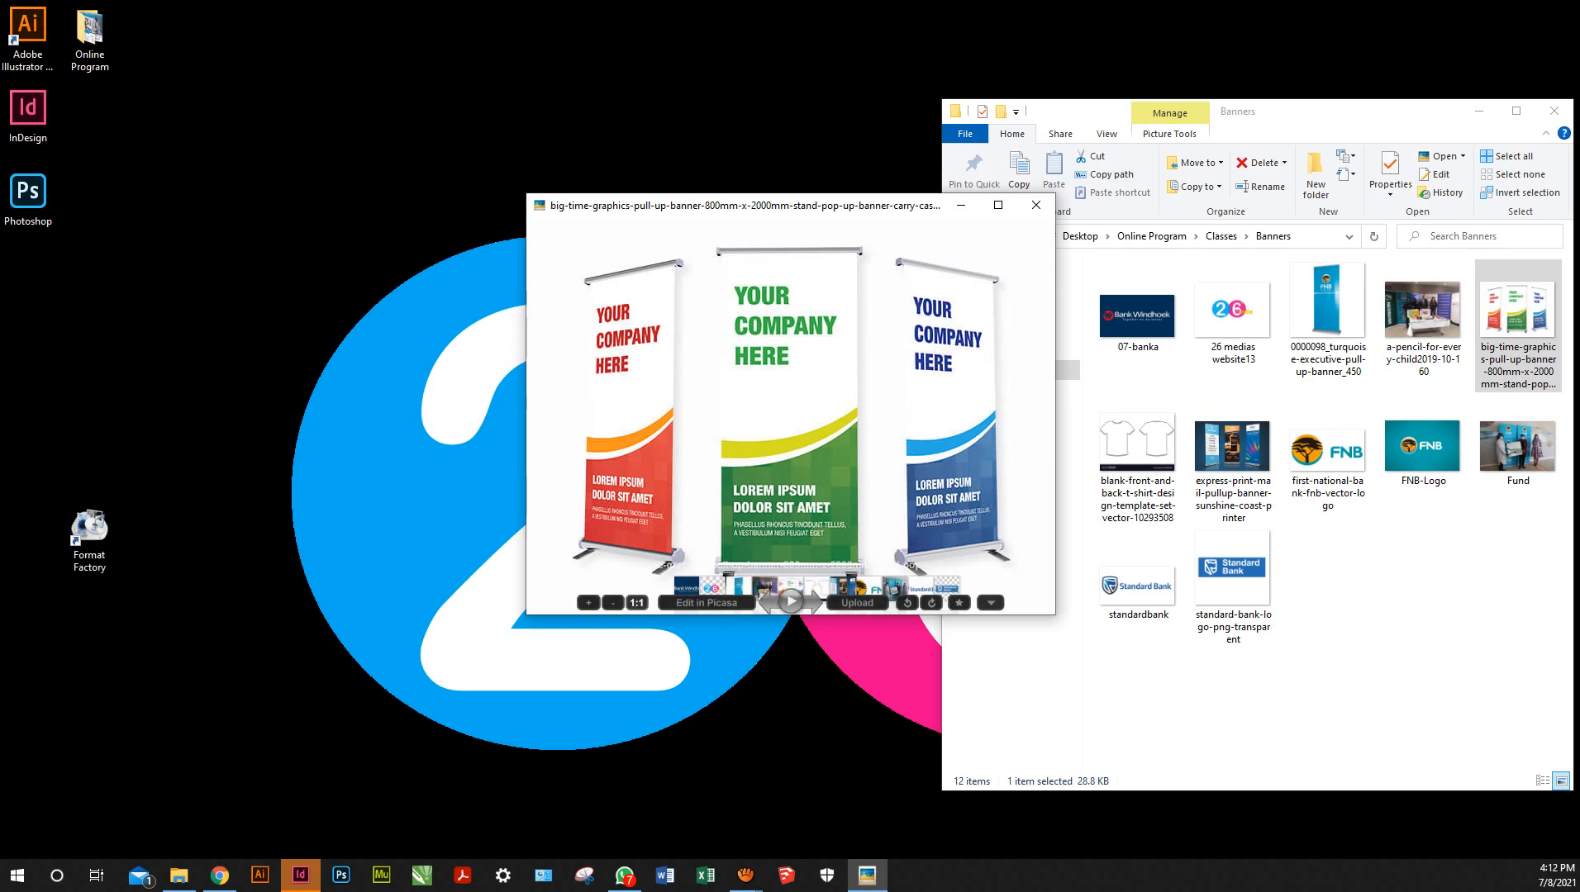
drag(744, 206, 1232, 417)
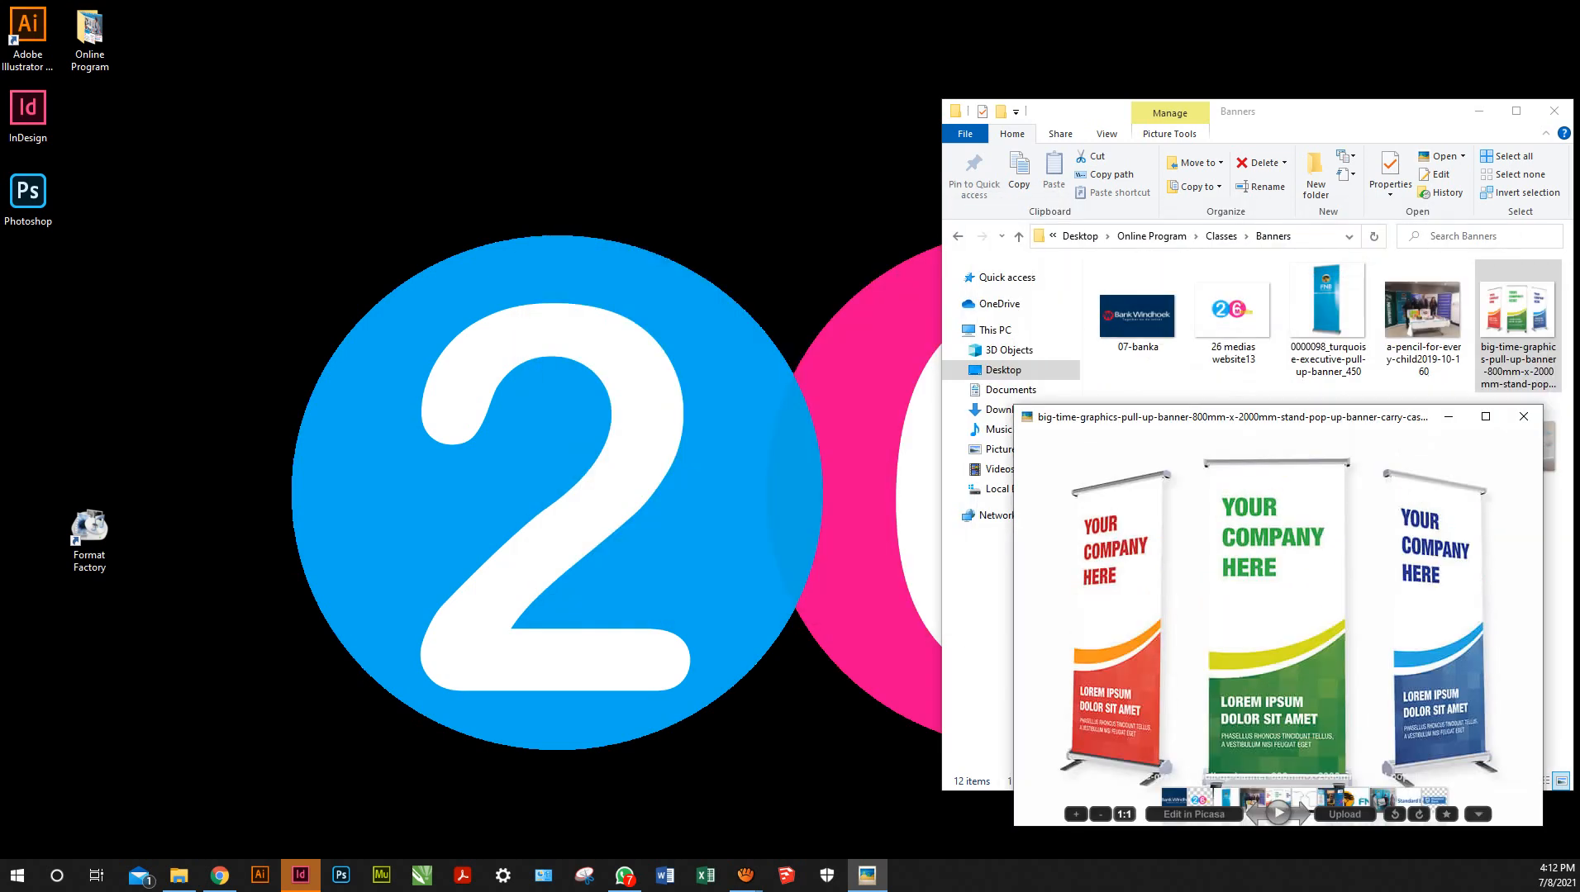
drag(1273, 100, 1280, 26)
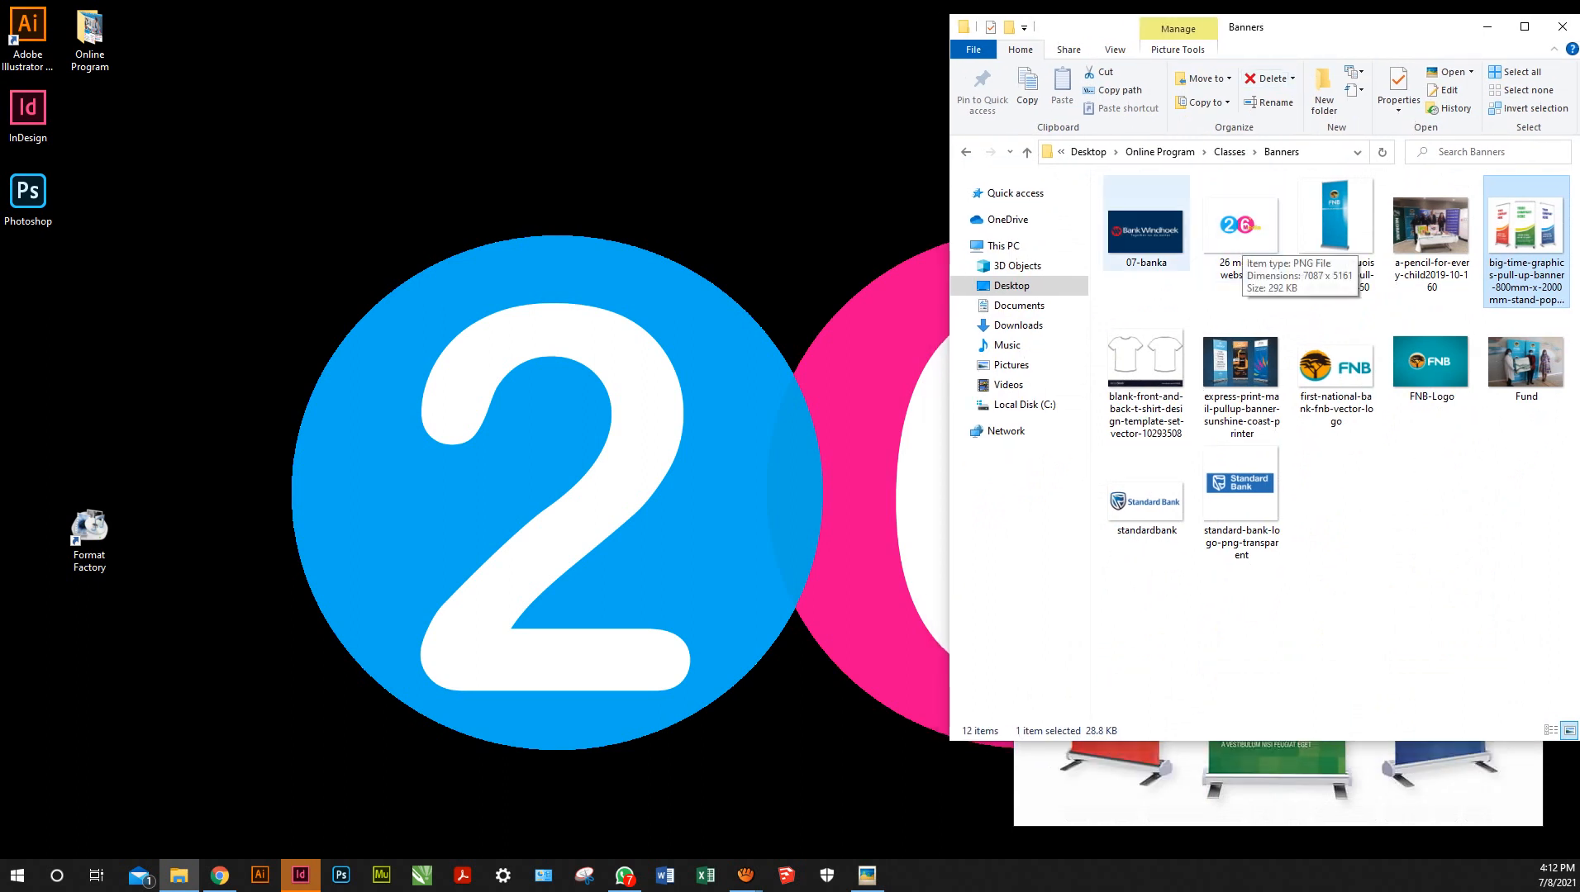
Switch to InDesign, maximize it, and open the New Document dialog with Ctrl+N
click(301, 876)
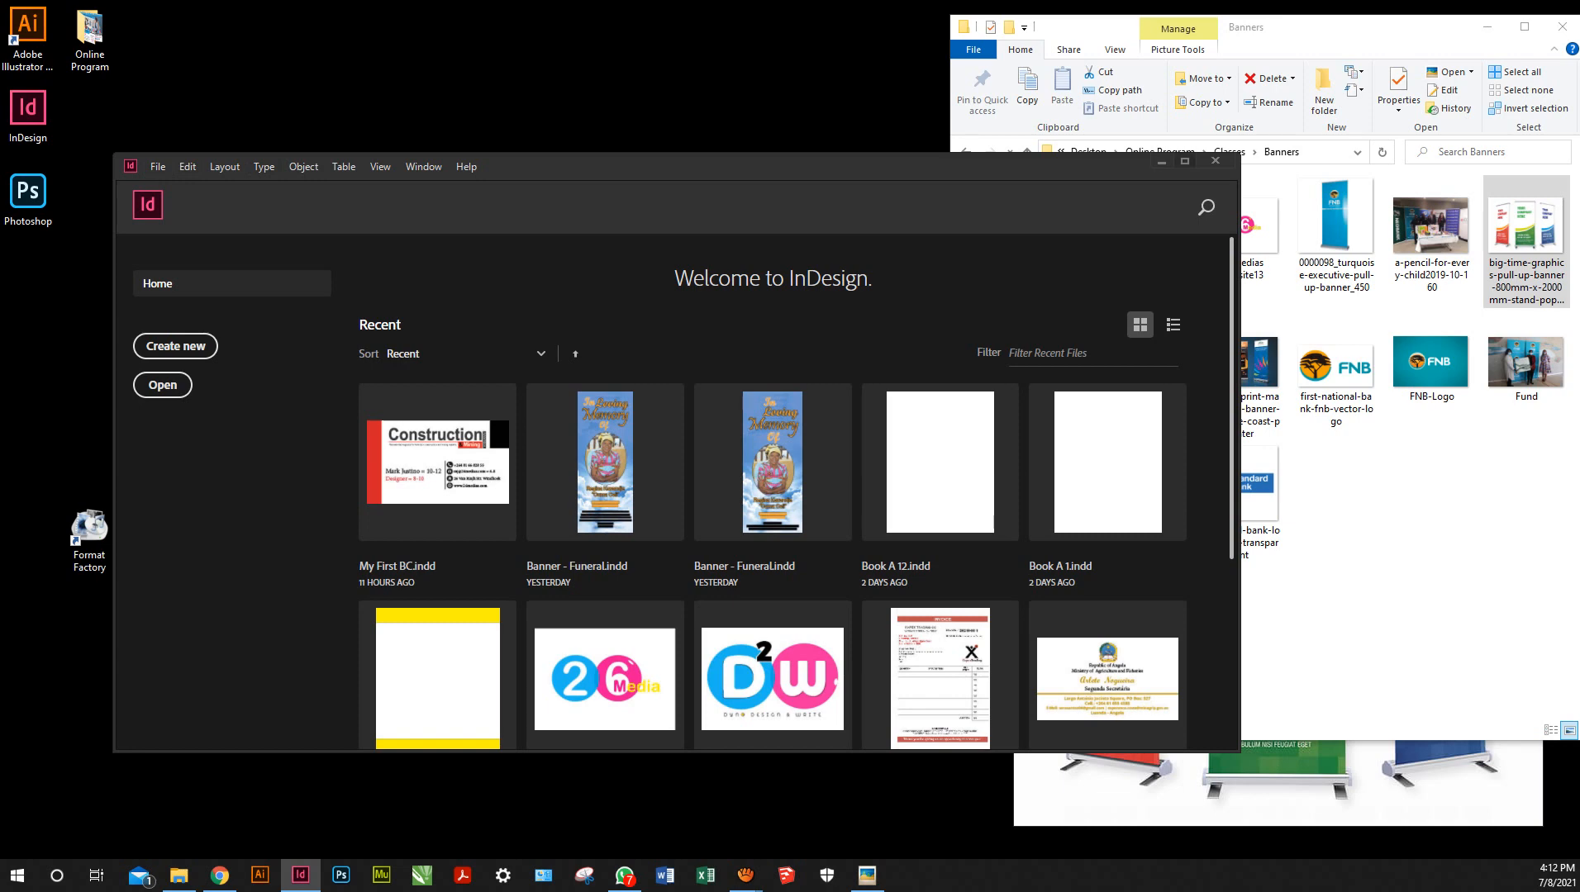
click(1185, 162)
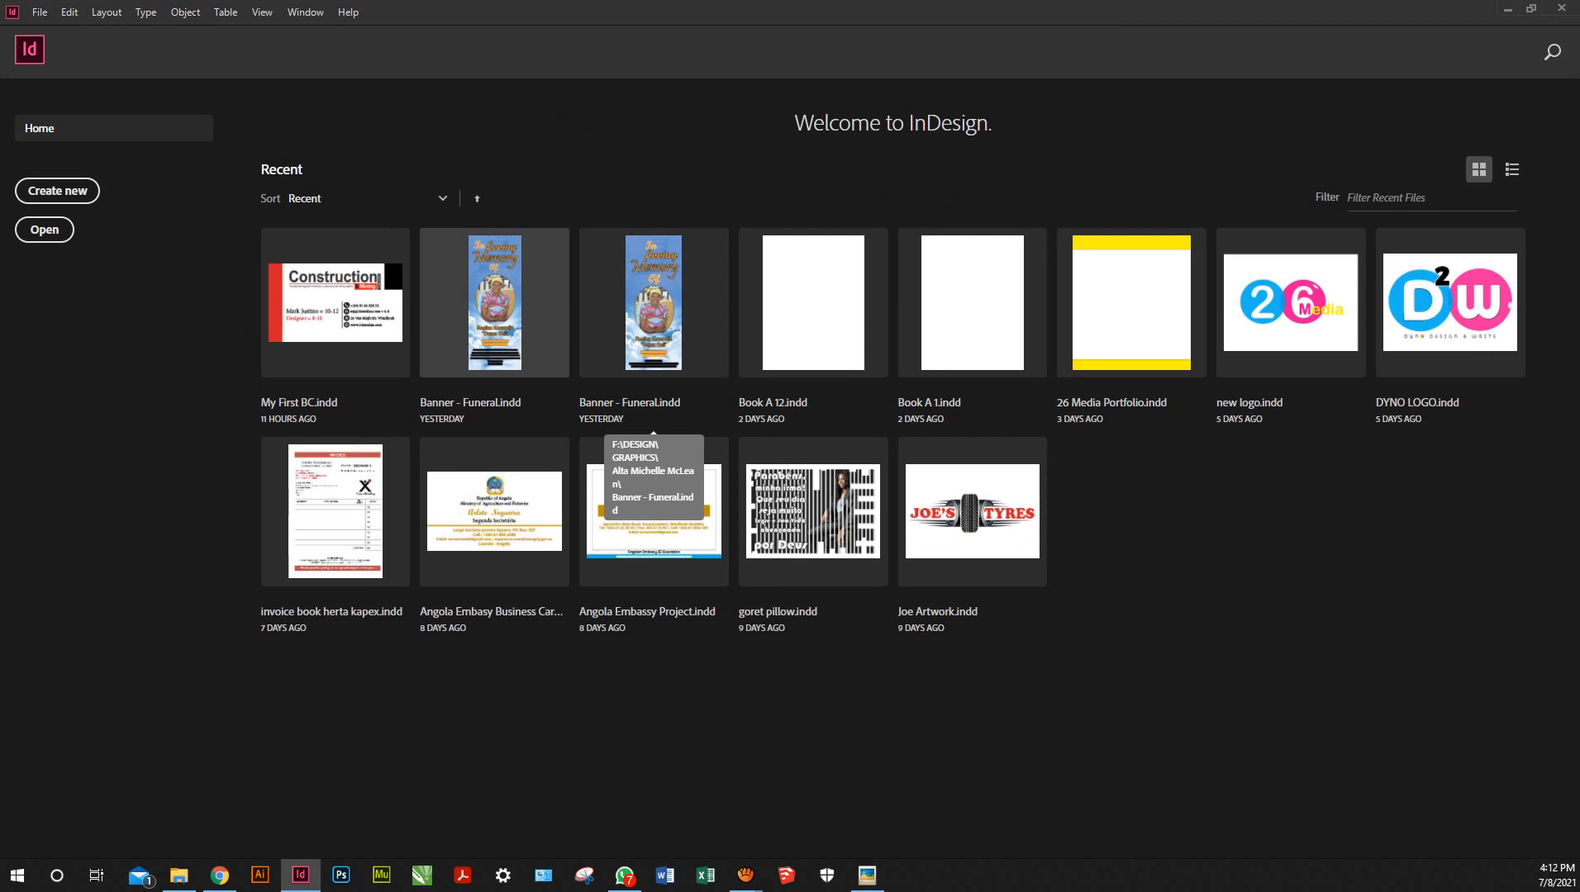
click(39, 12)
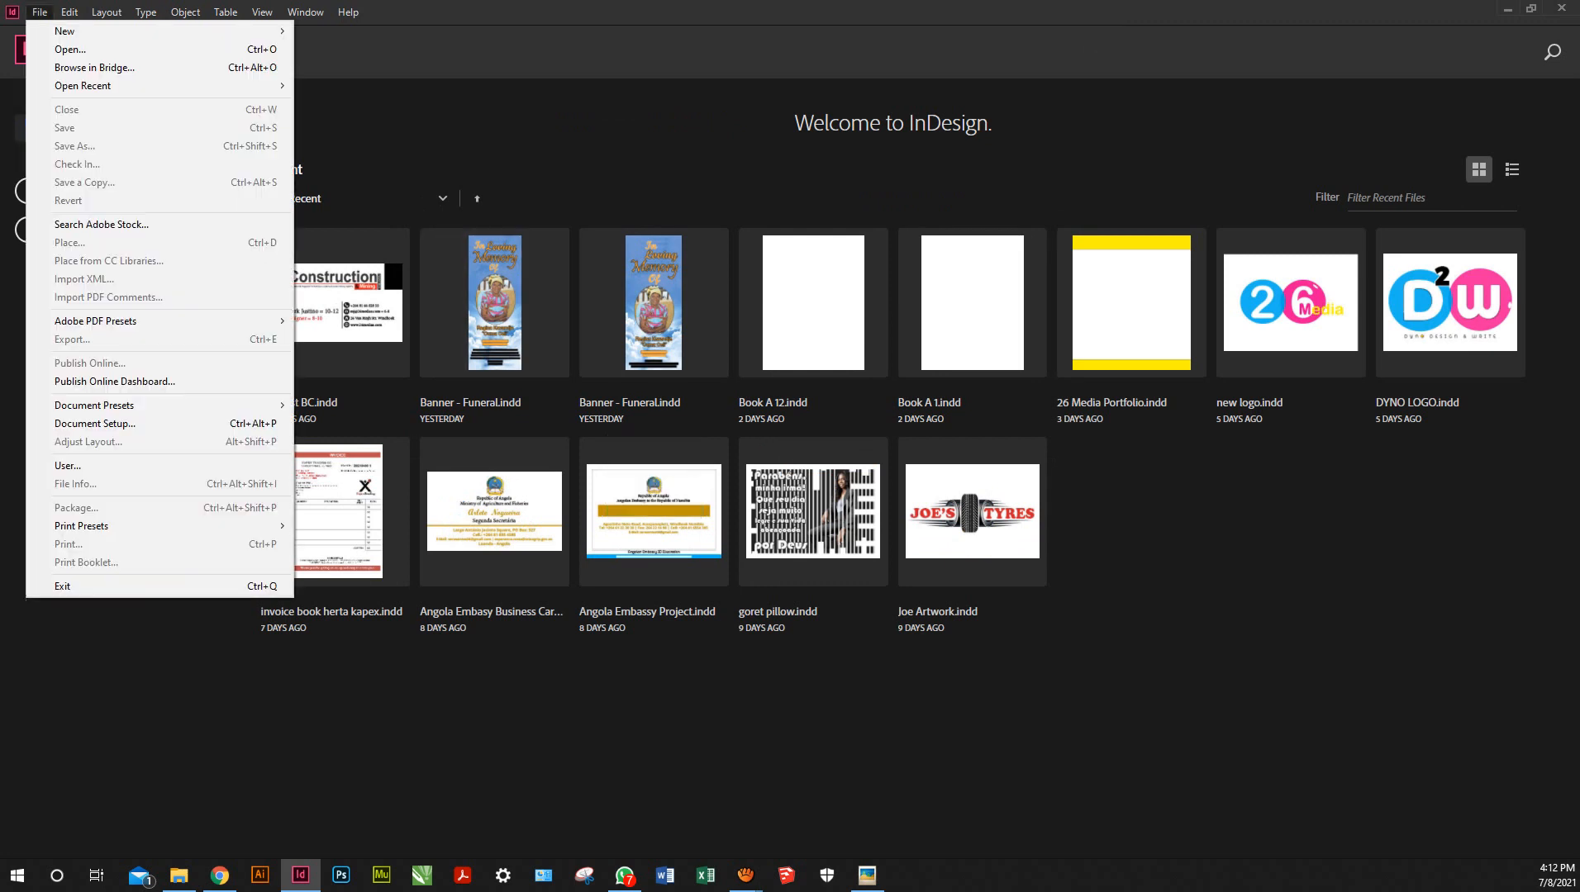
click(39, 13)
click(39, 13)
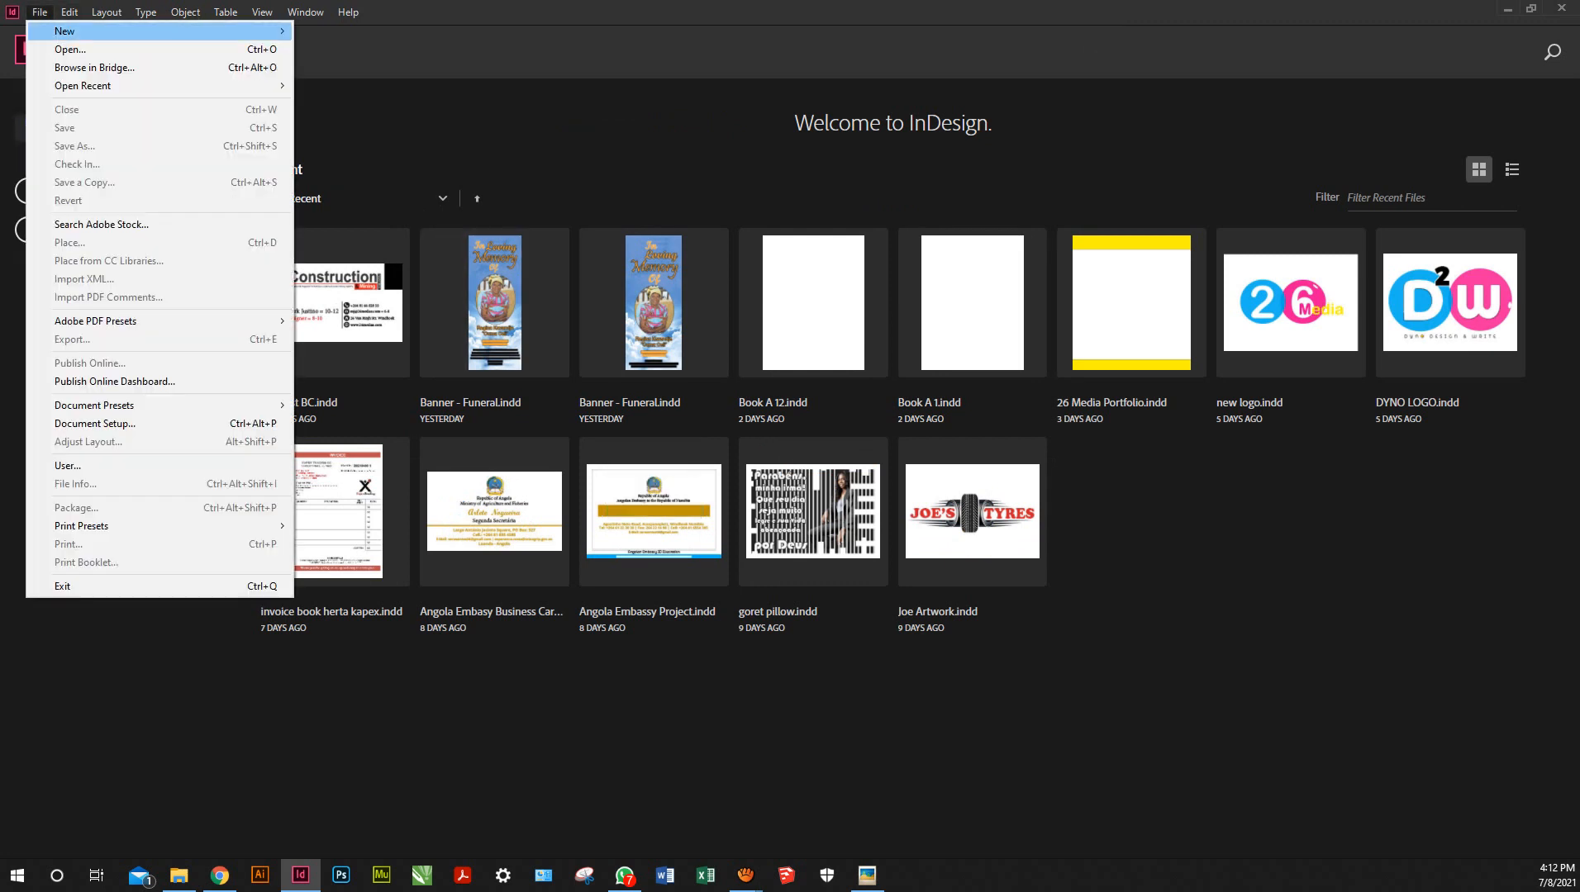
mouse_move(108, 32)
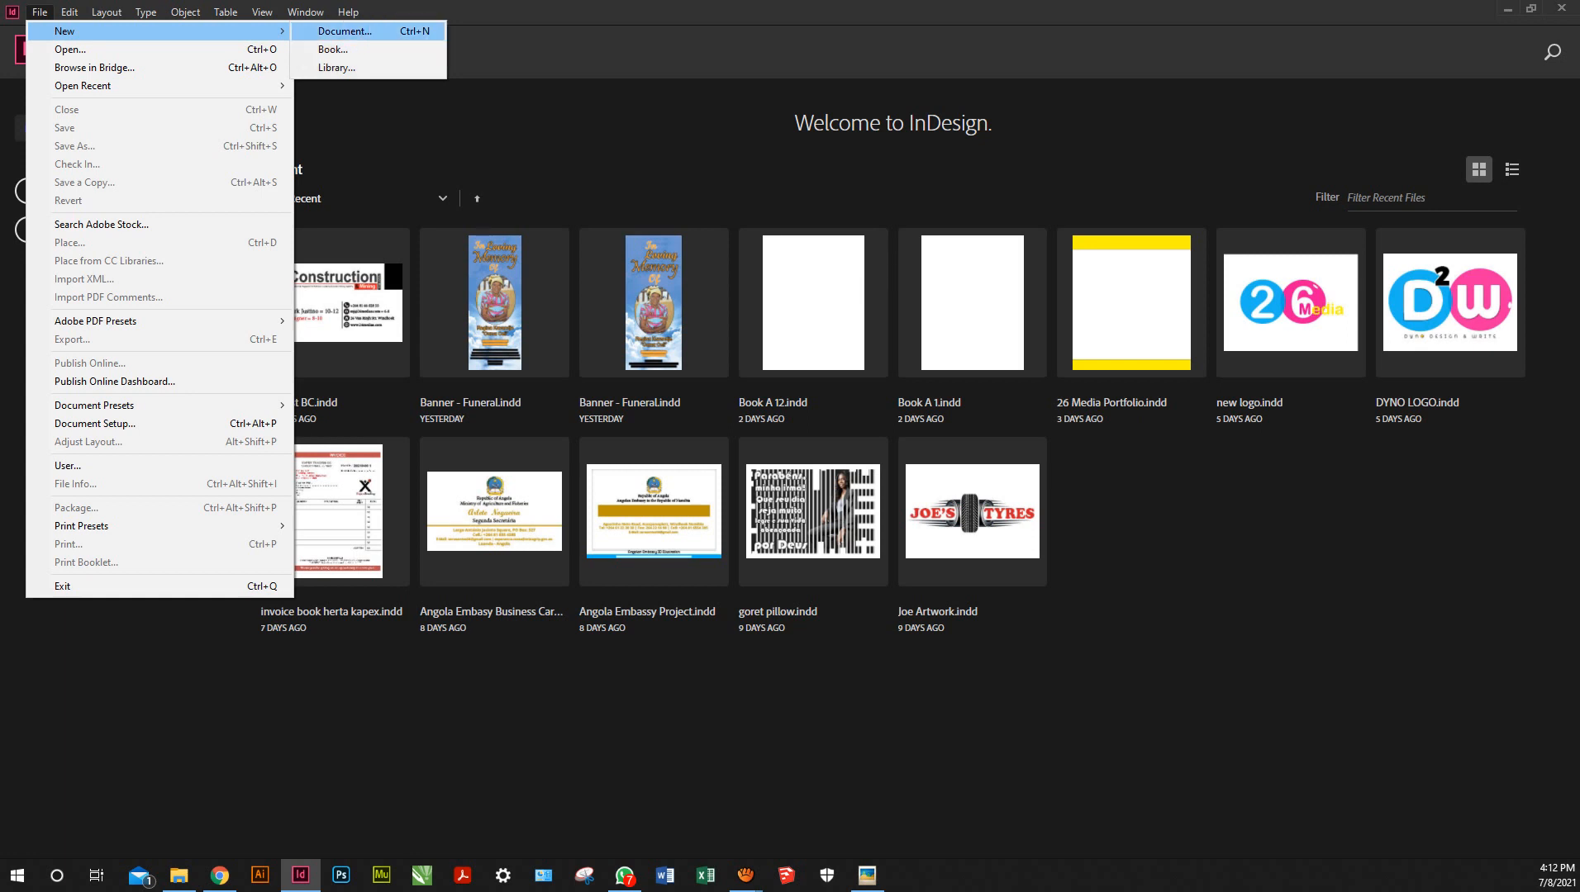
click(345, 31)
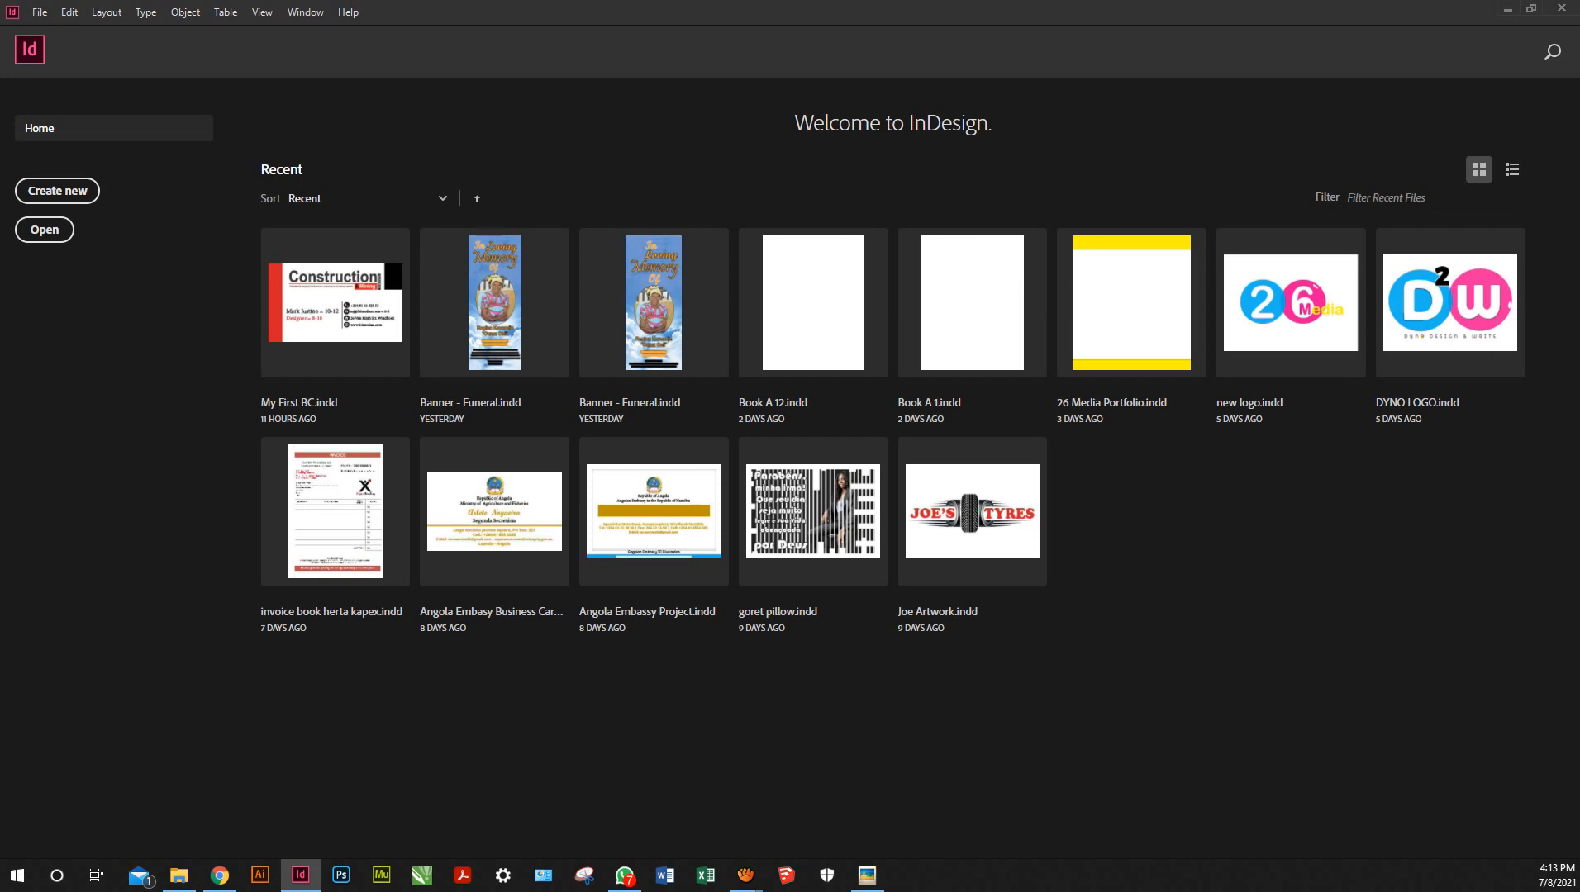
key(ctrl+n)
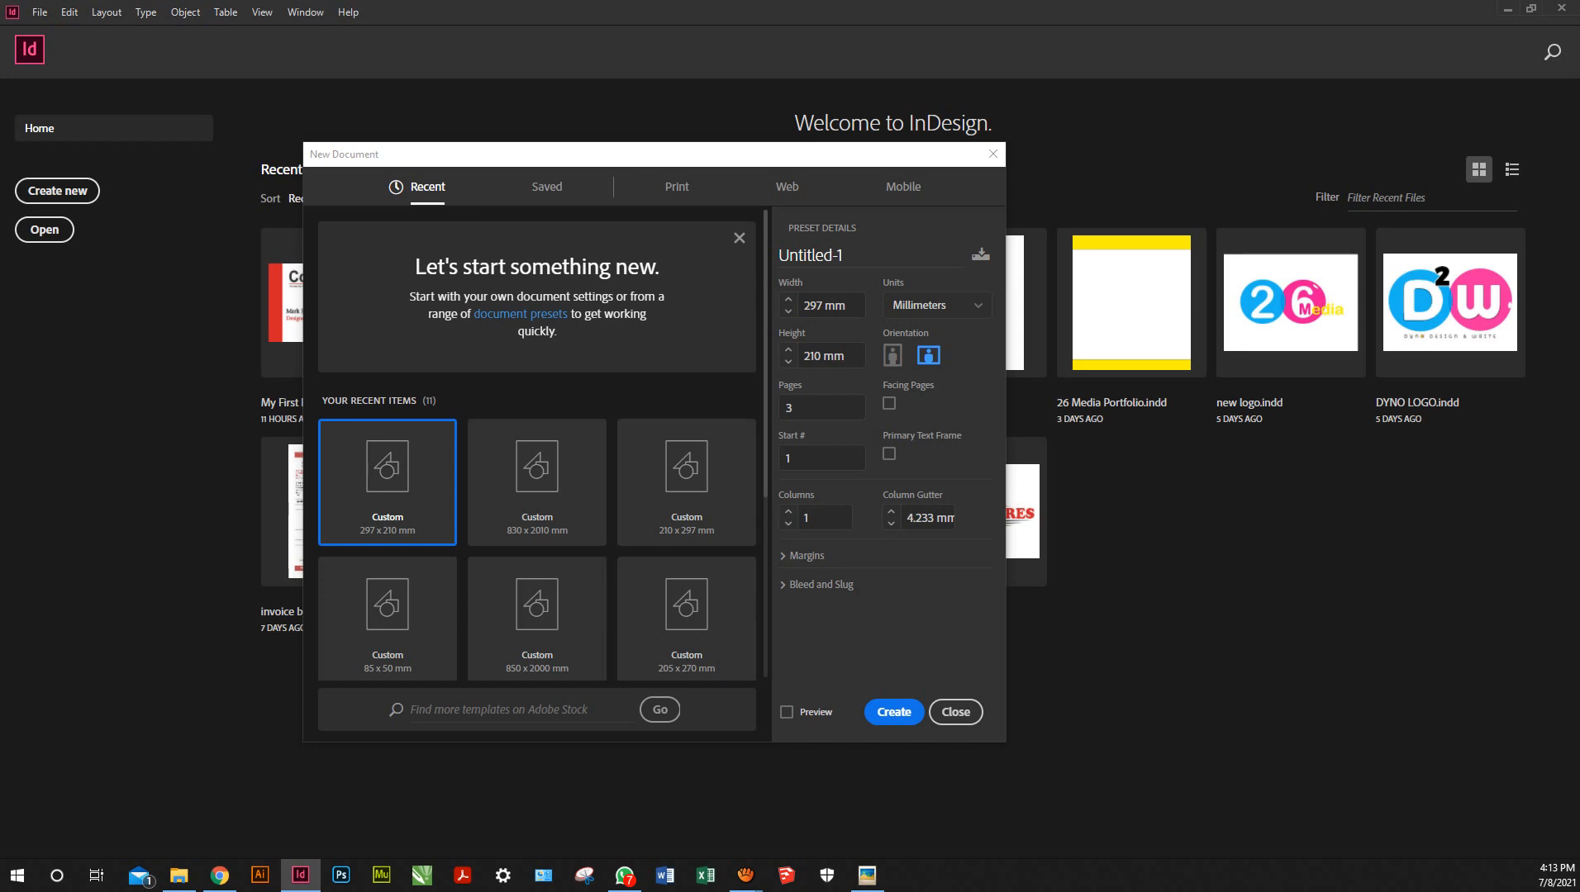
Name the document 'Pullup Banner' and set its width to 830 mm
click(810, 255)
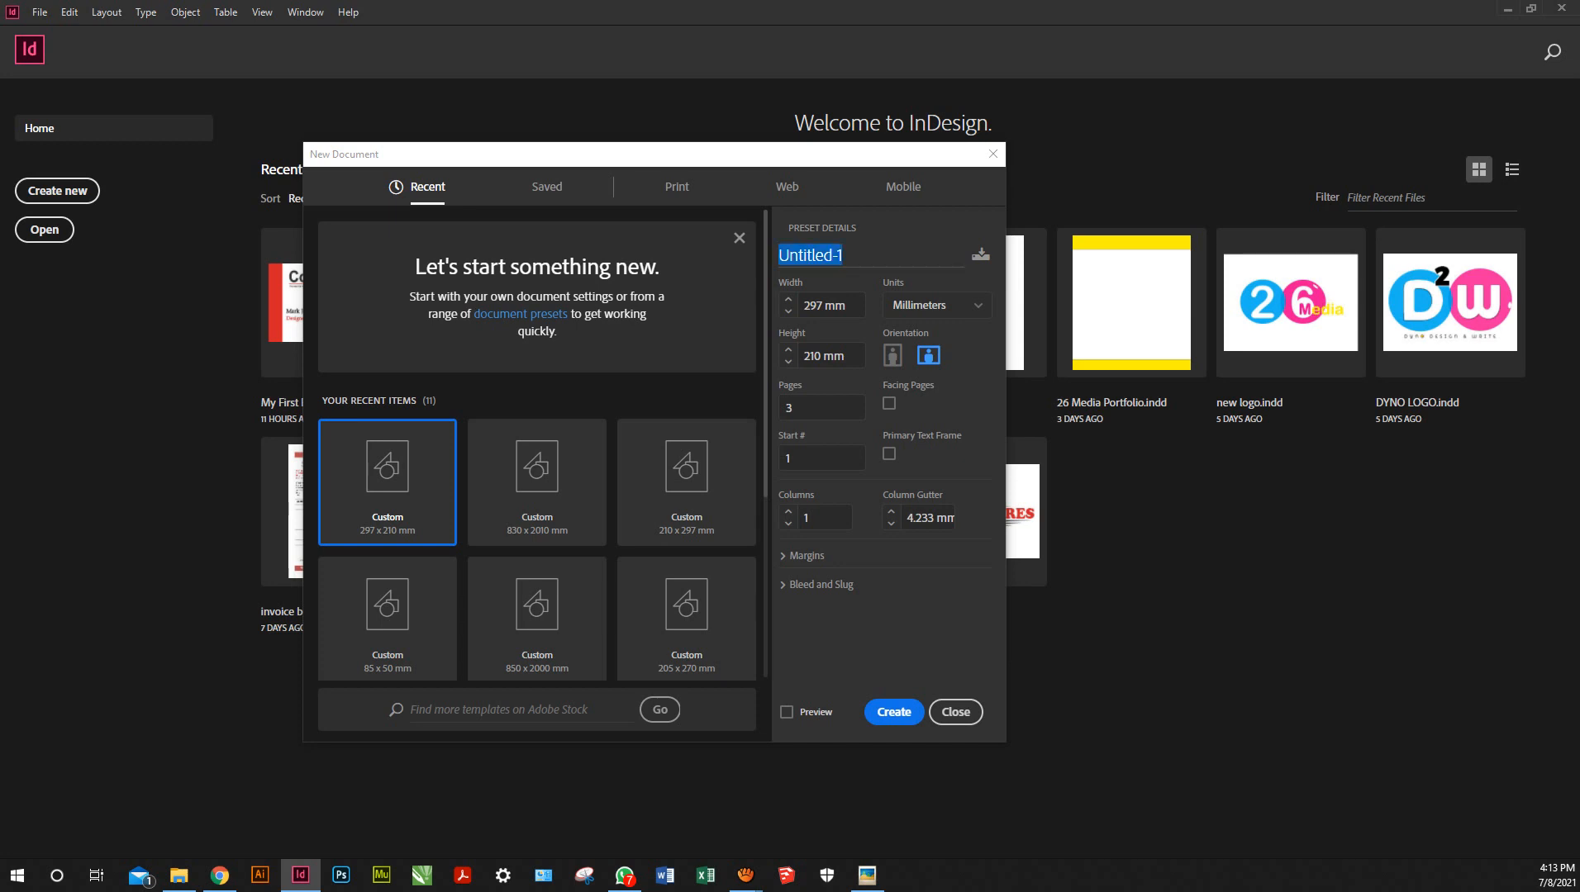
text(Pullup Banner)
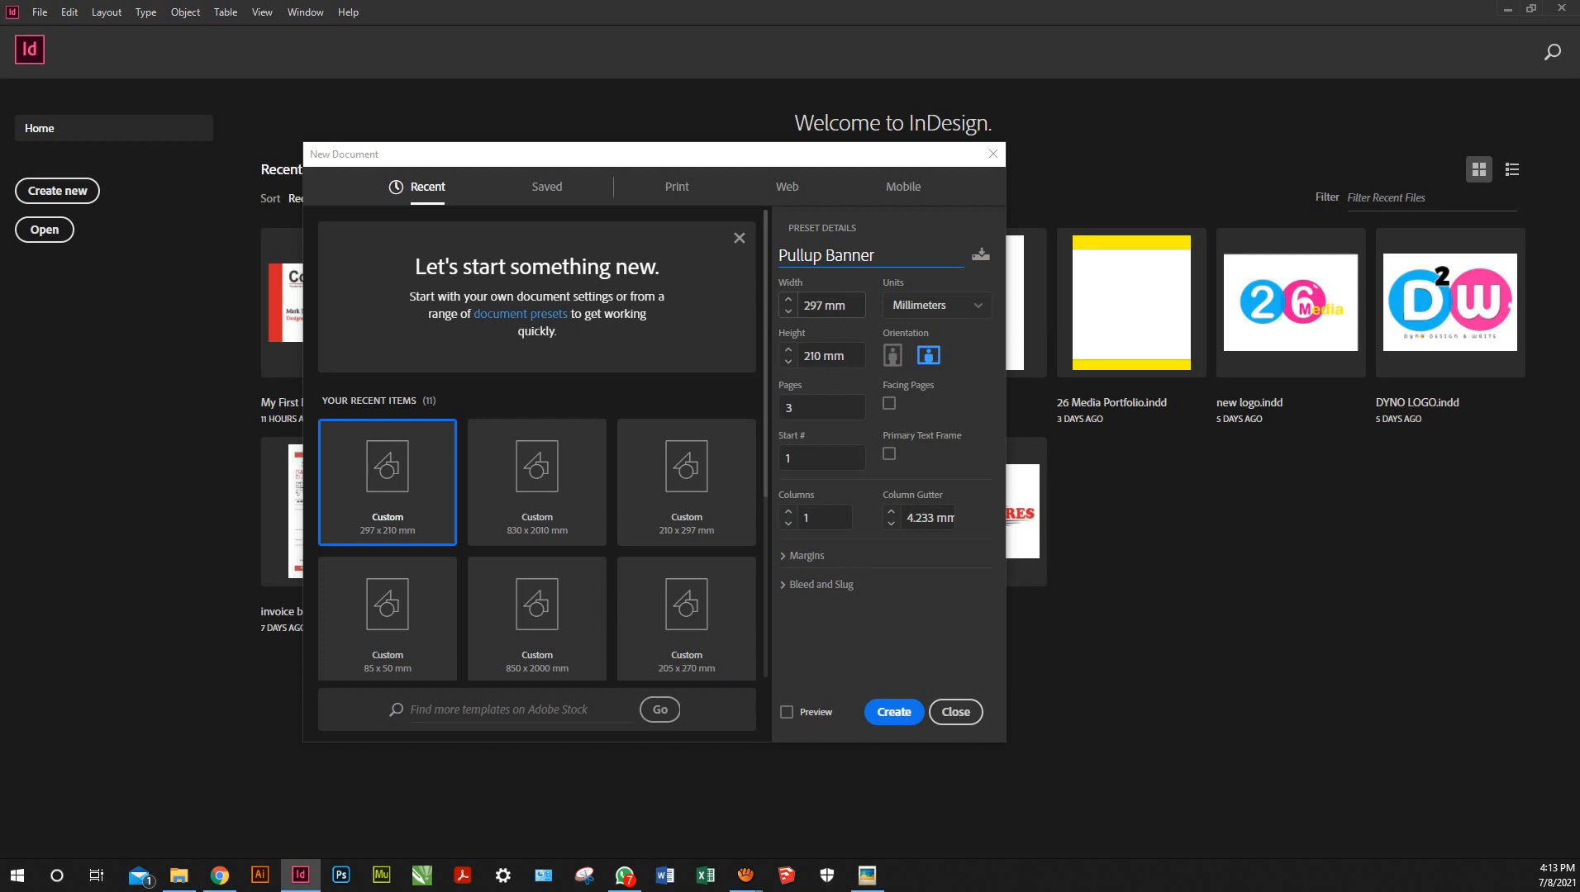
key(Tab)
drag(824, 305, 798, 305)
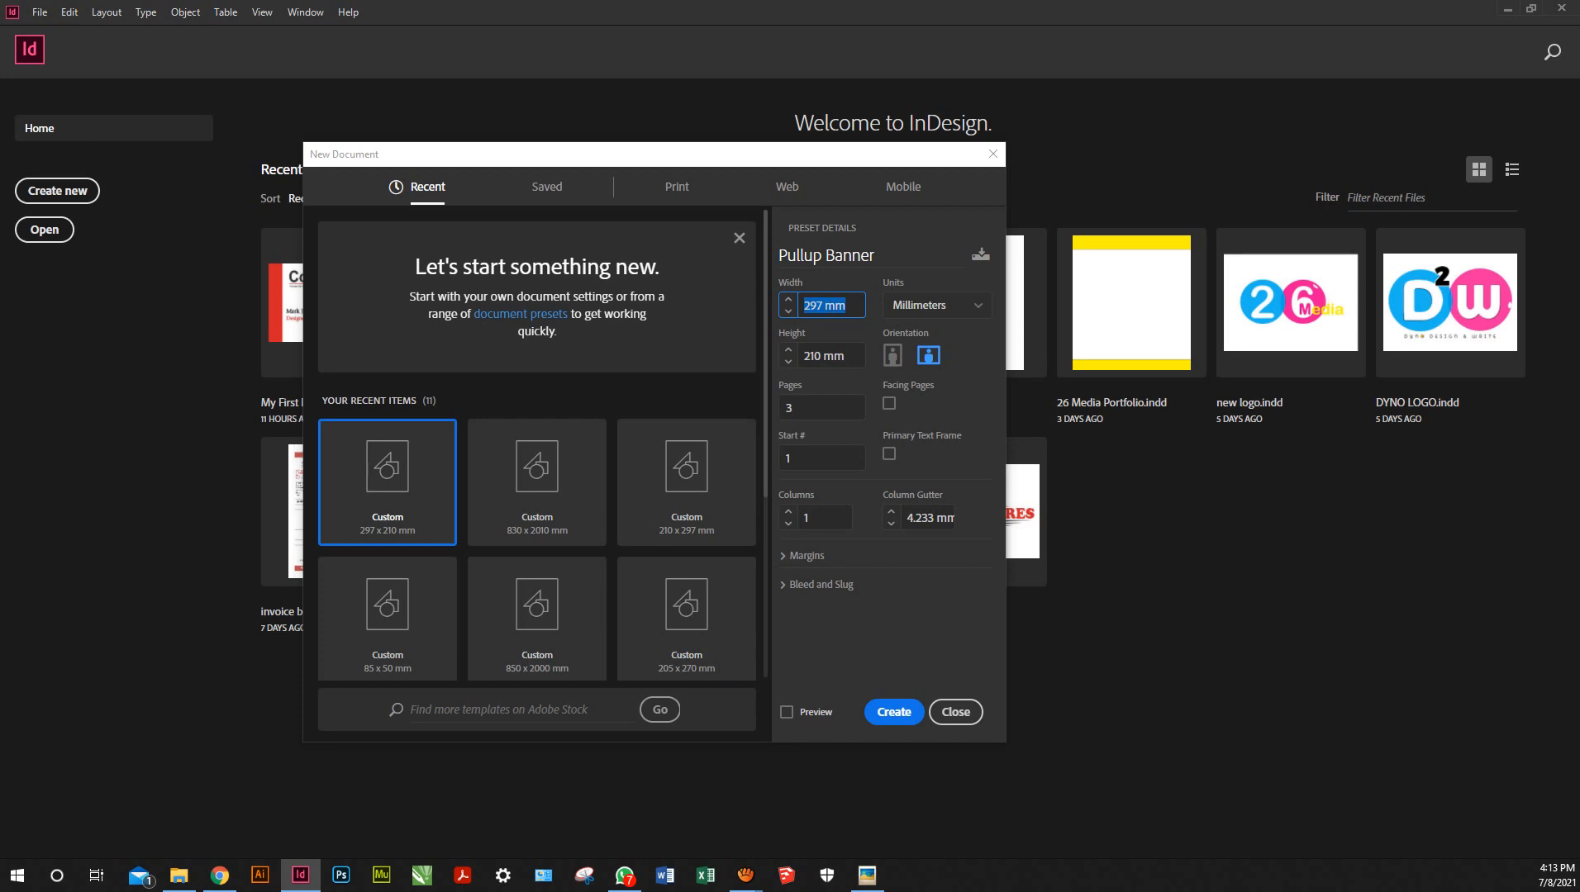
key(BackSpace)
text(830)
key(Tab)
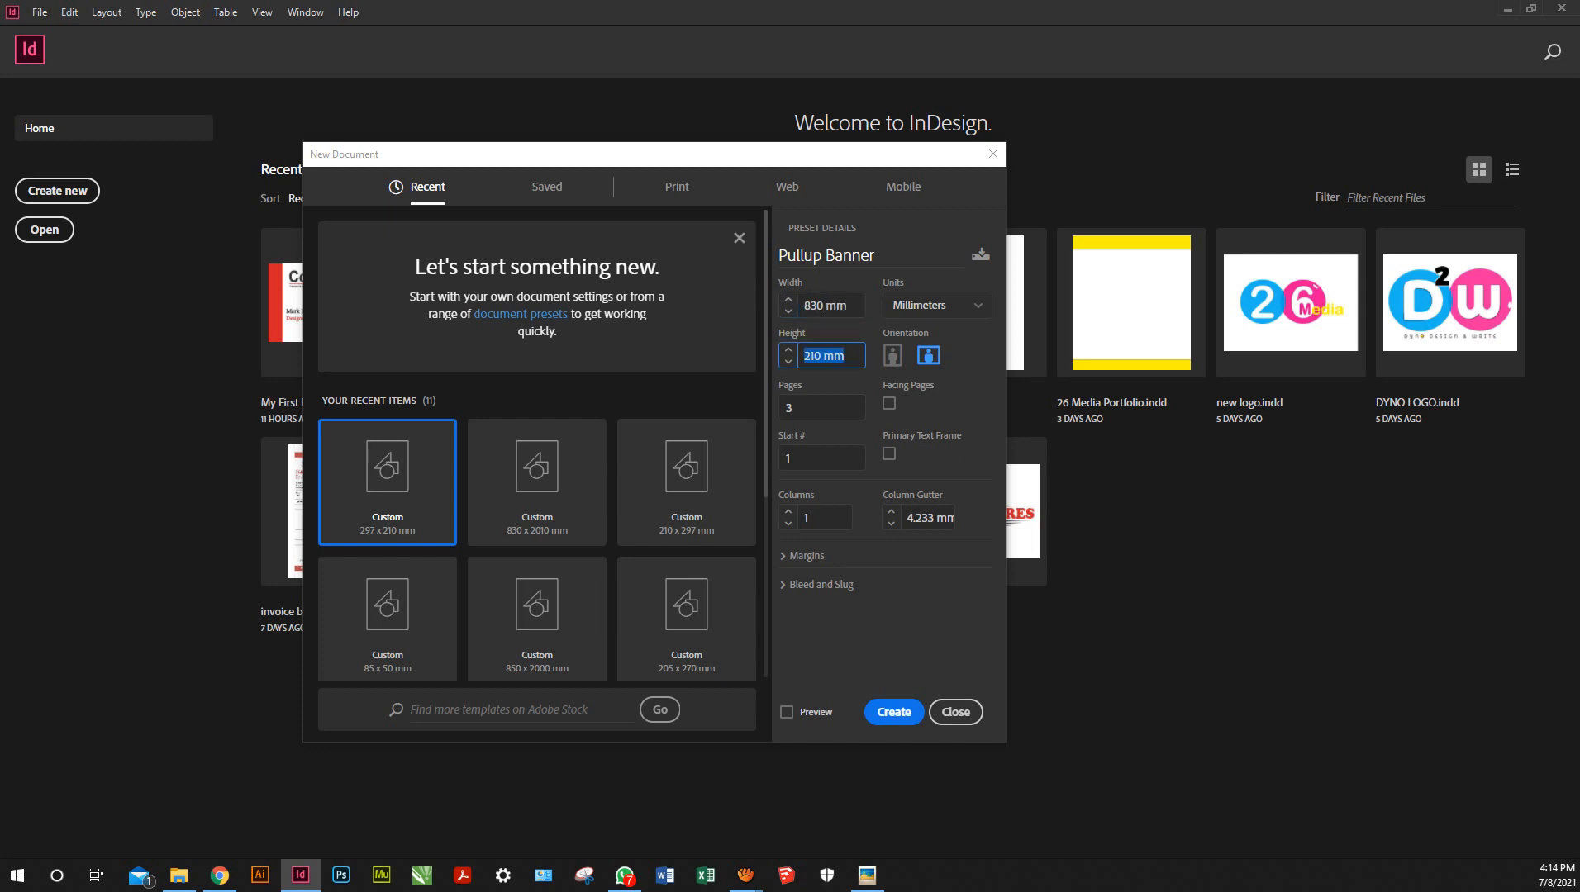
Set the height to 2010 mm and the page count to 1
click(810, 356)
key(ctrl+a)
text(0)
text(20)
text(10)
double_click(815, 356)
key(Tab)
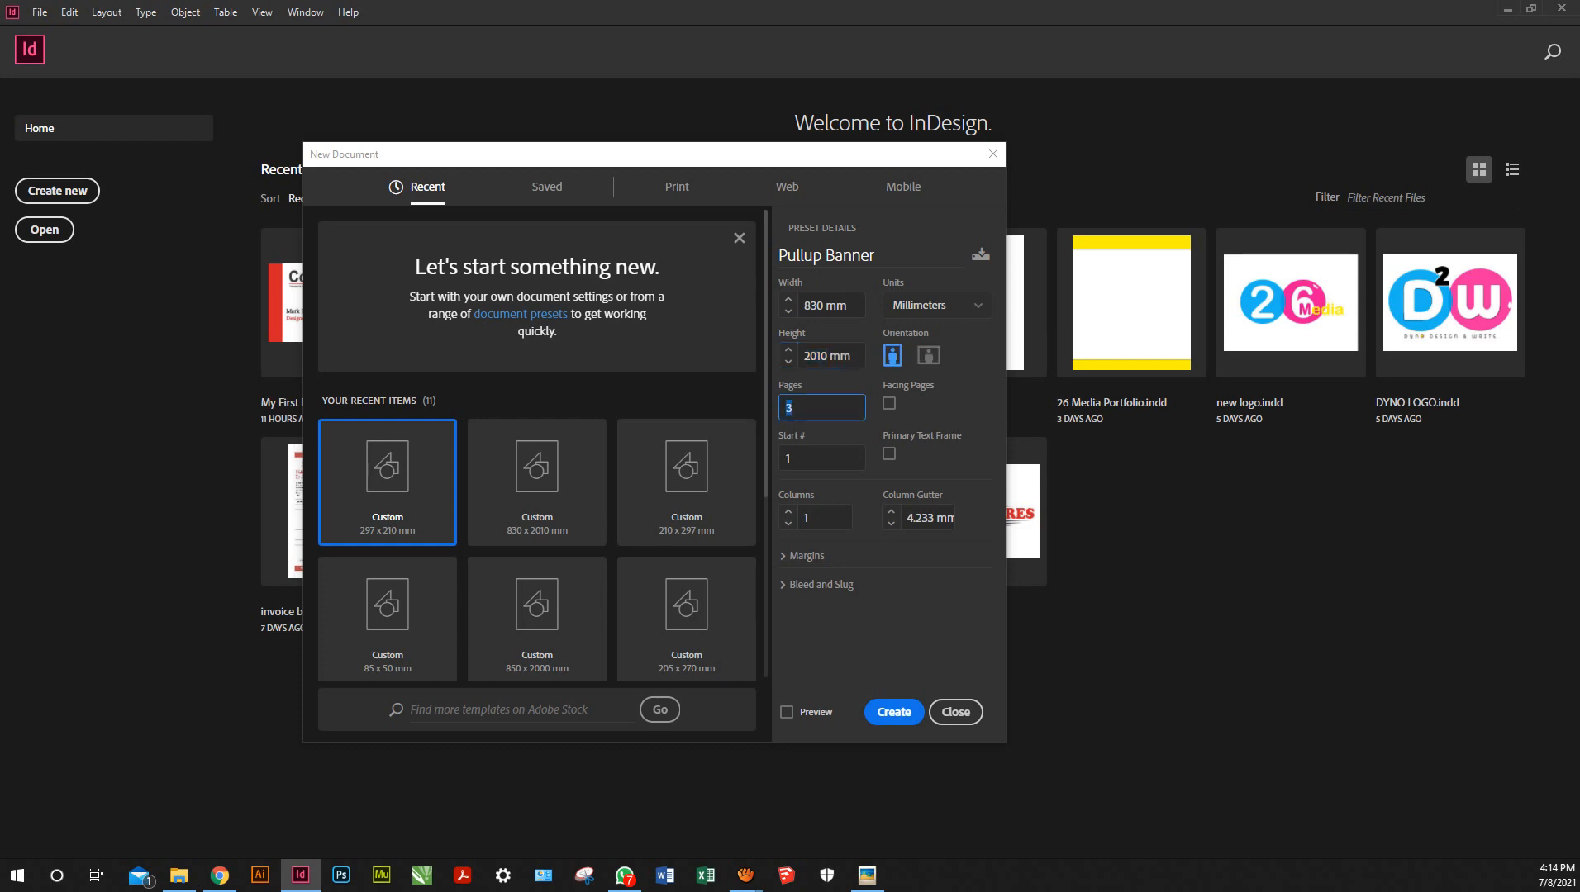
text(1)
Set all four margins to 50 mm with the margin values linked
click(806, 555)
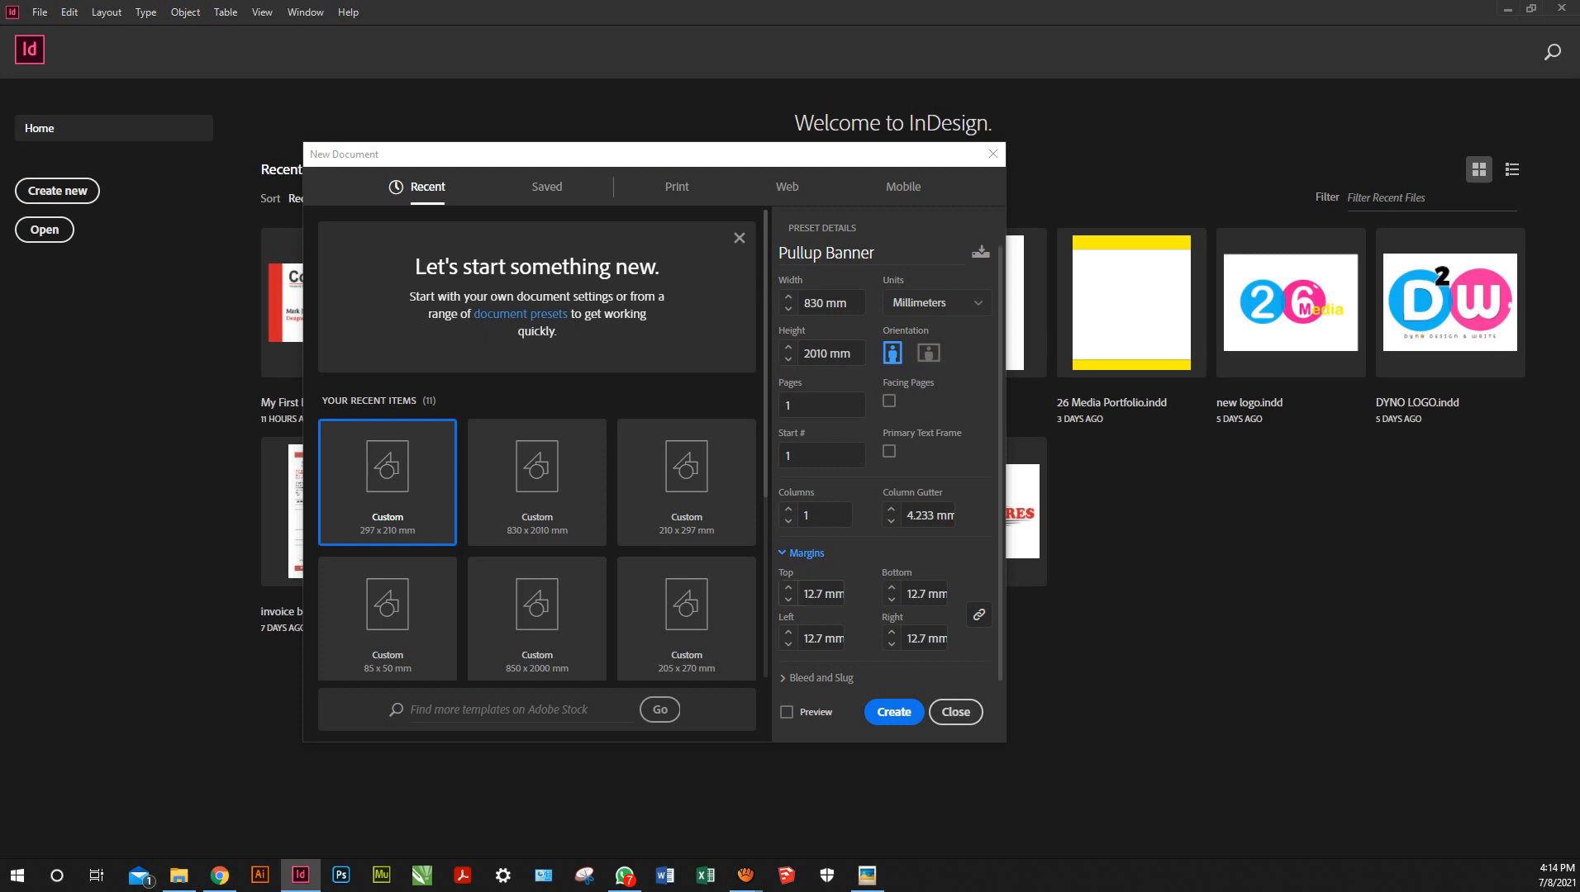
click(789, 589)
text(50)
click(815, 638)
Raise the bleed to 3 mm on every side and create the document
click(821, 678)
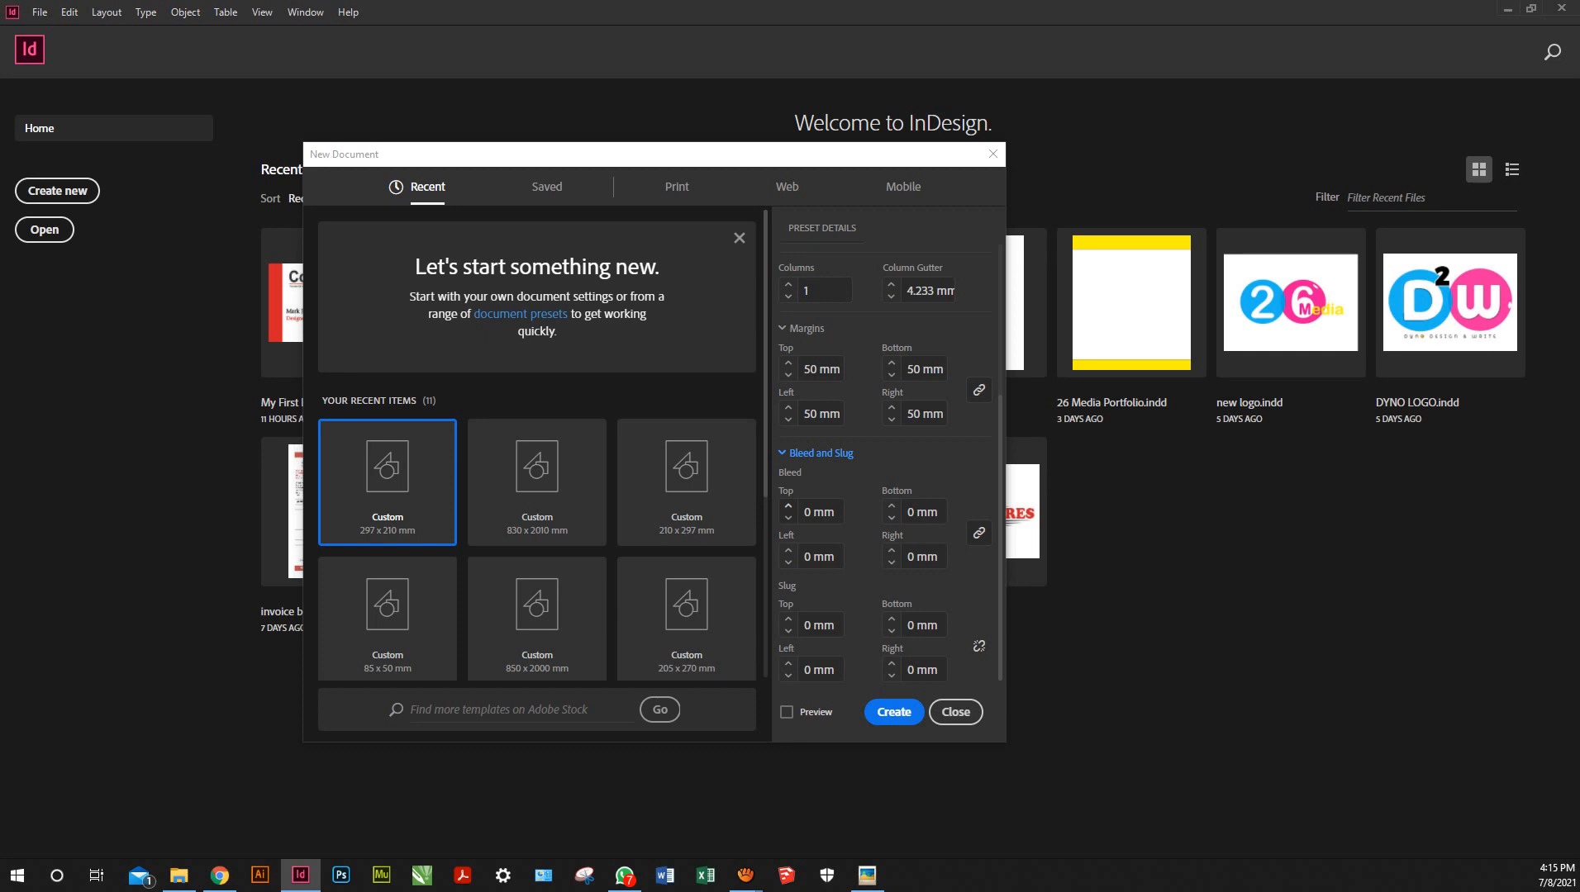
click(789, 505)
click(788, 506)
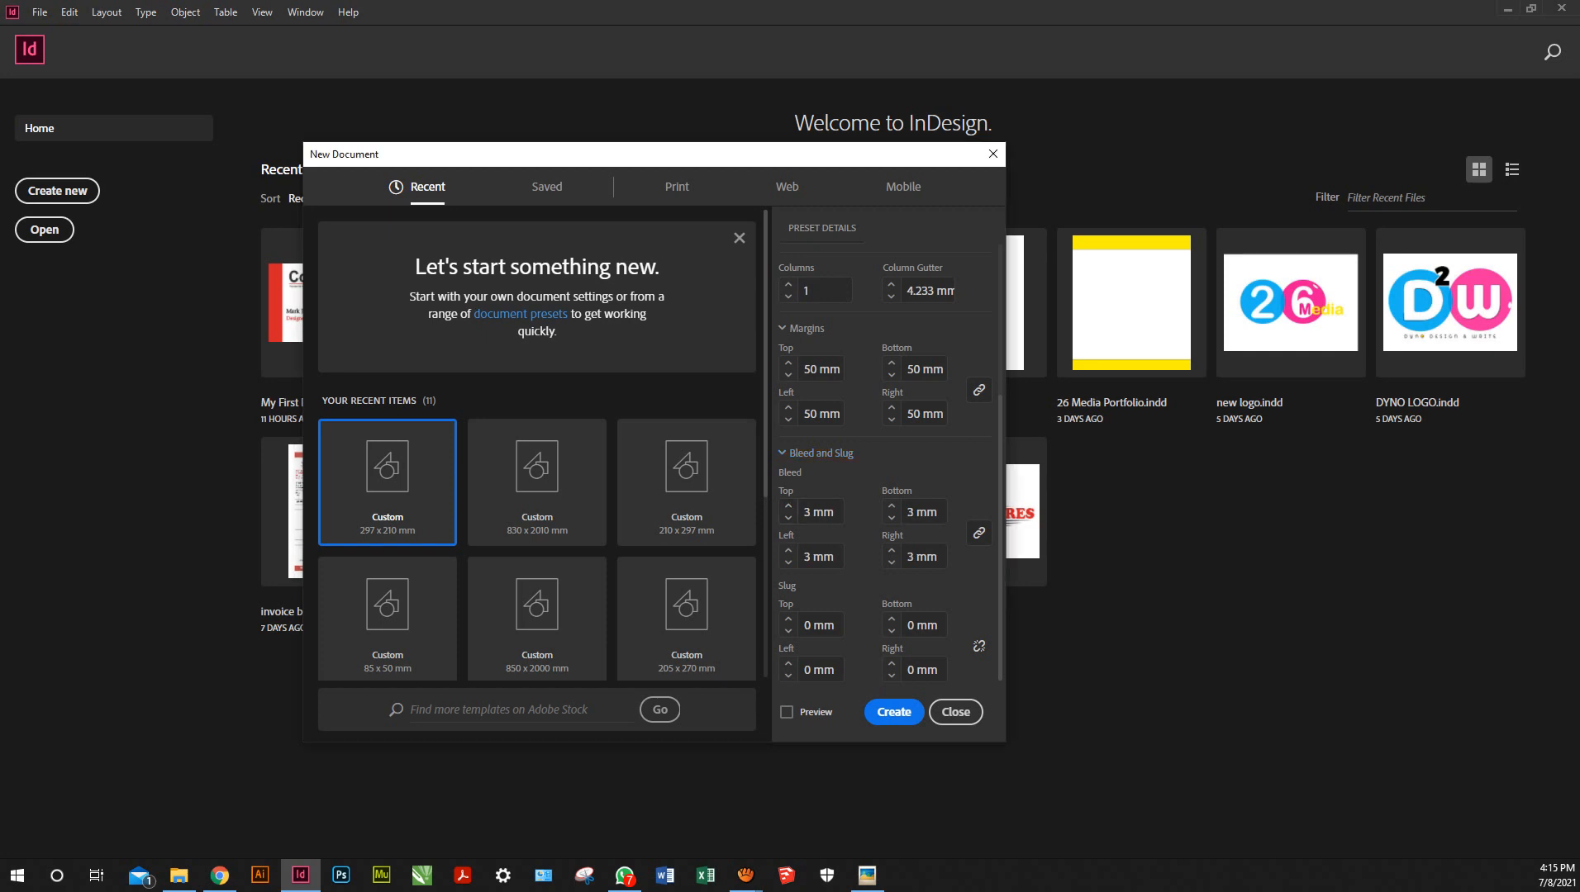
drag(655, 143, 654, 1)
drag(655, 742, 655, 890)
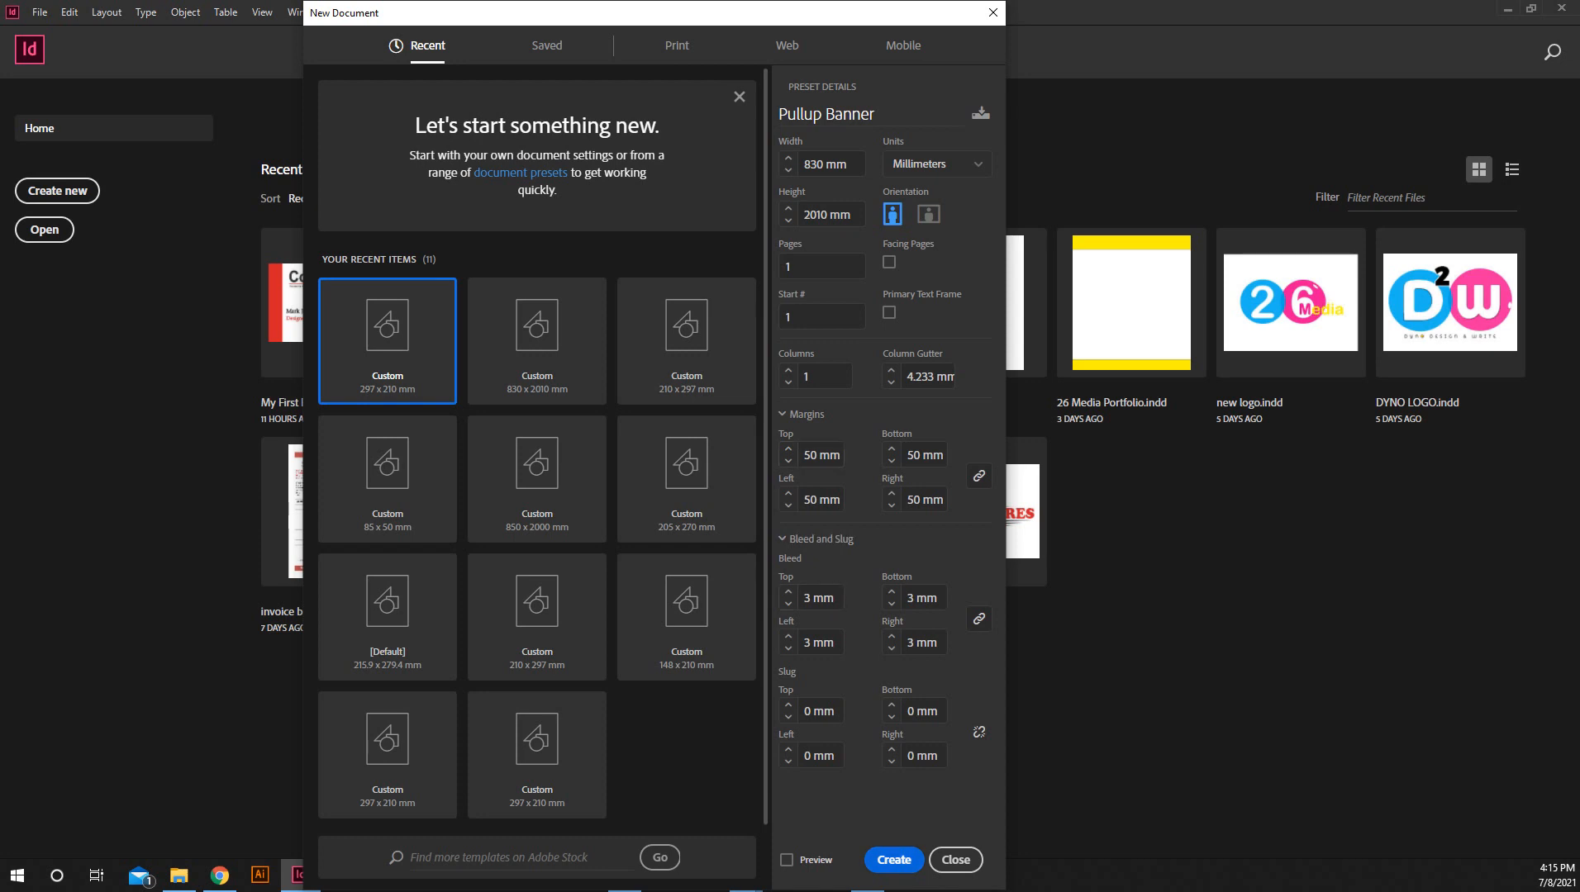
click(894, 860)
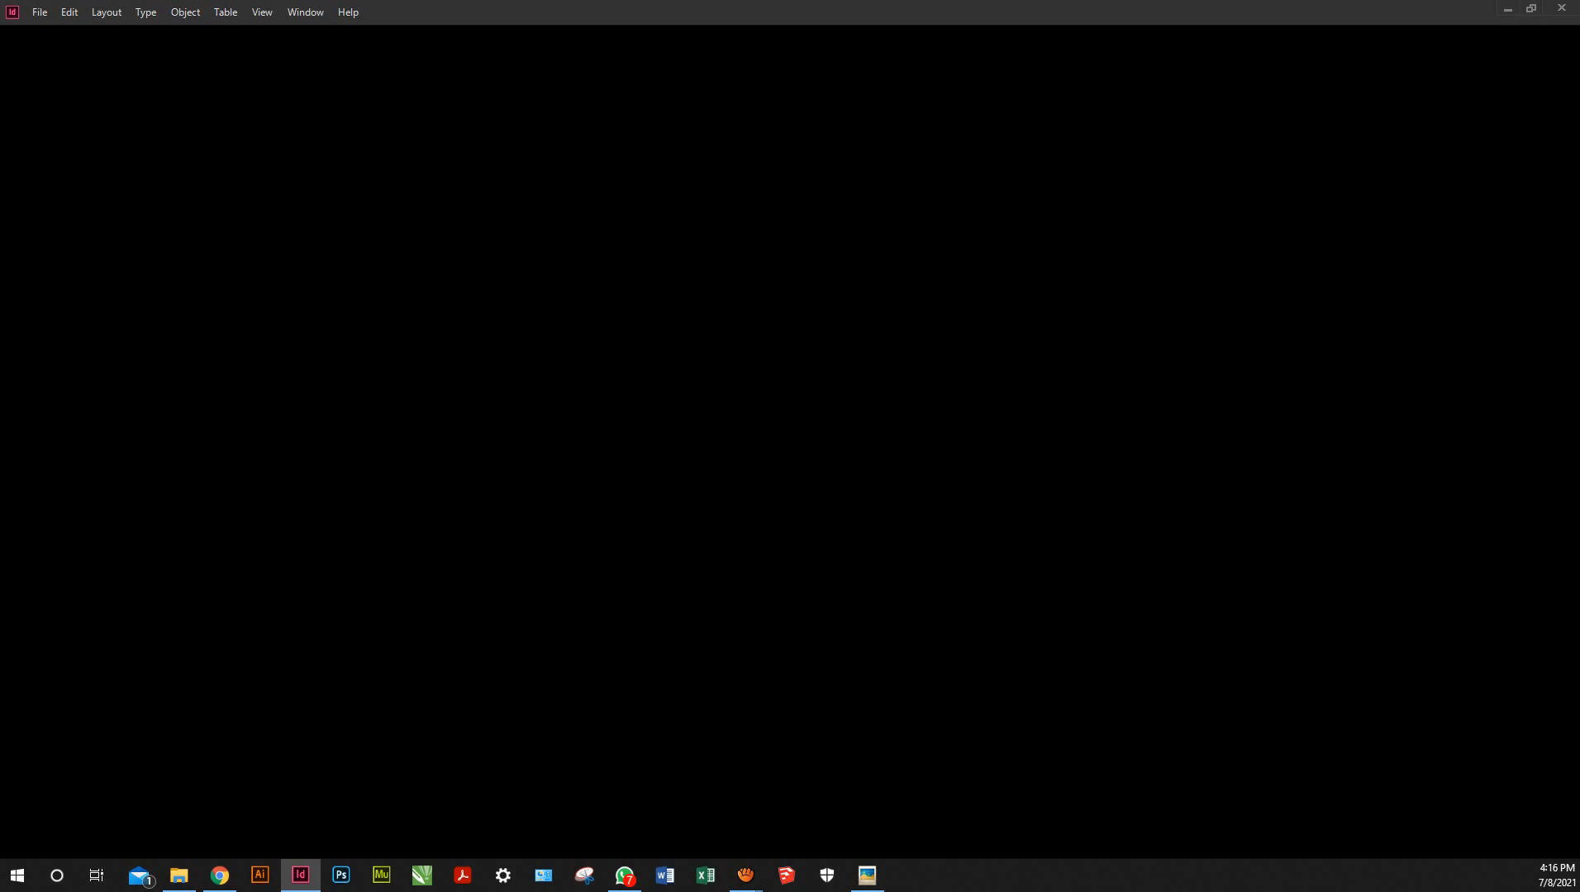
Return to the InDesign window once the Pullup Banner document has been created
key(alt+Tab)
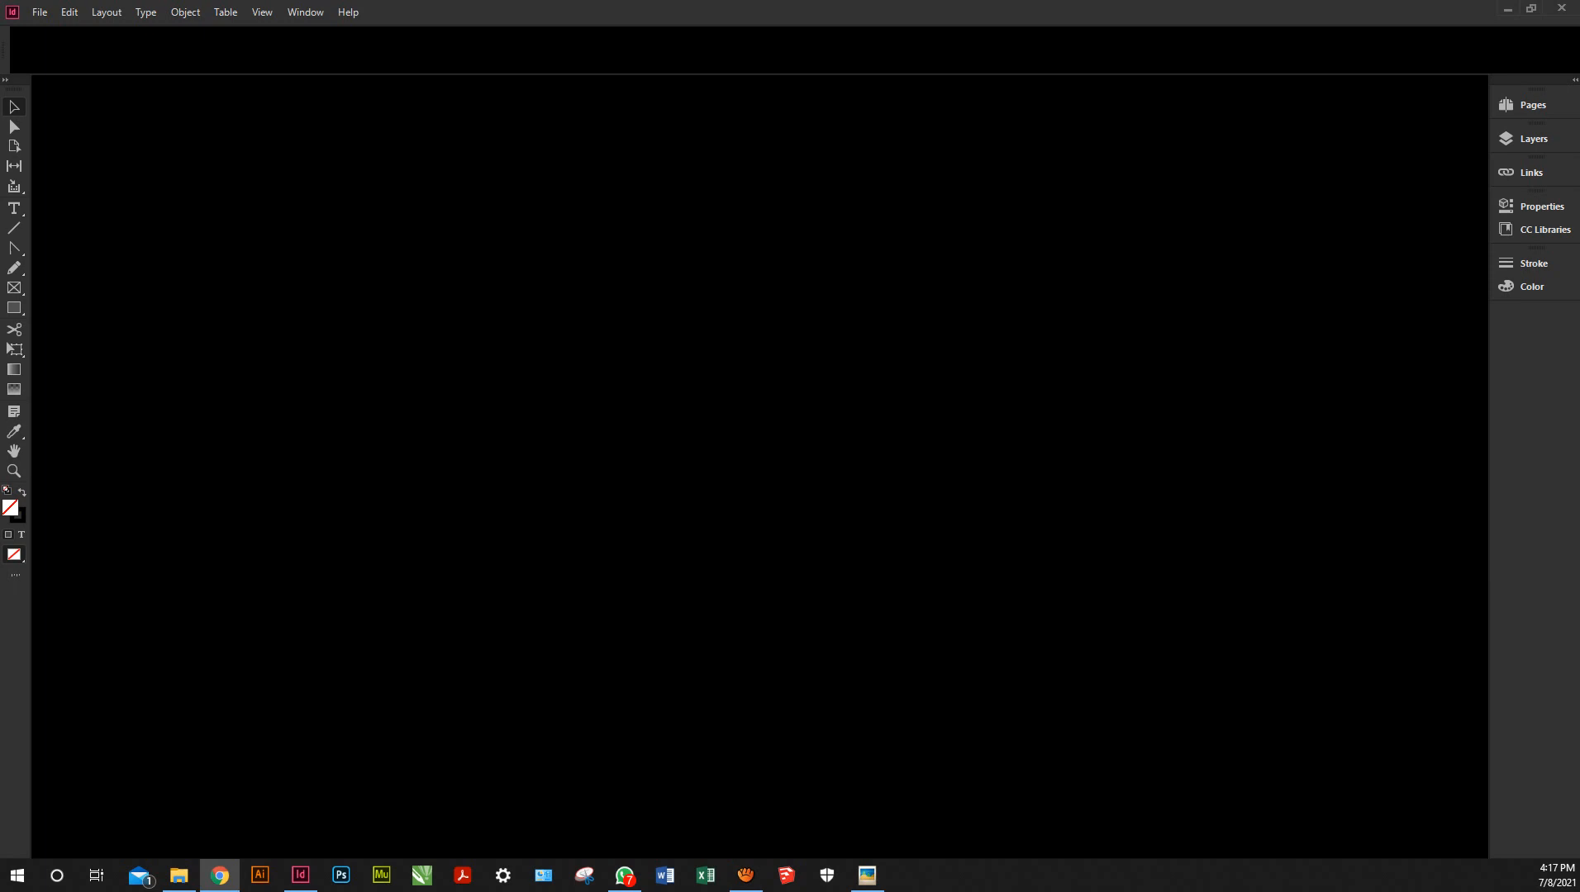
key(alt+Tab)
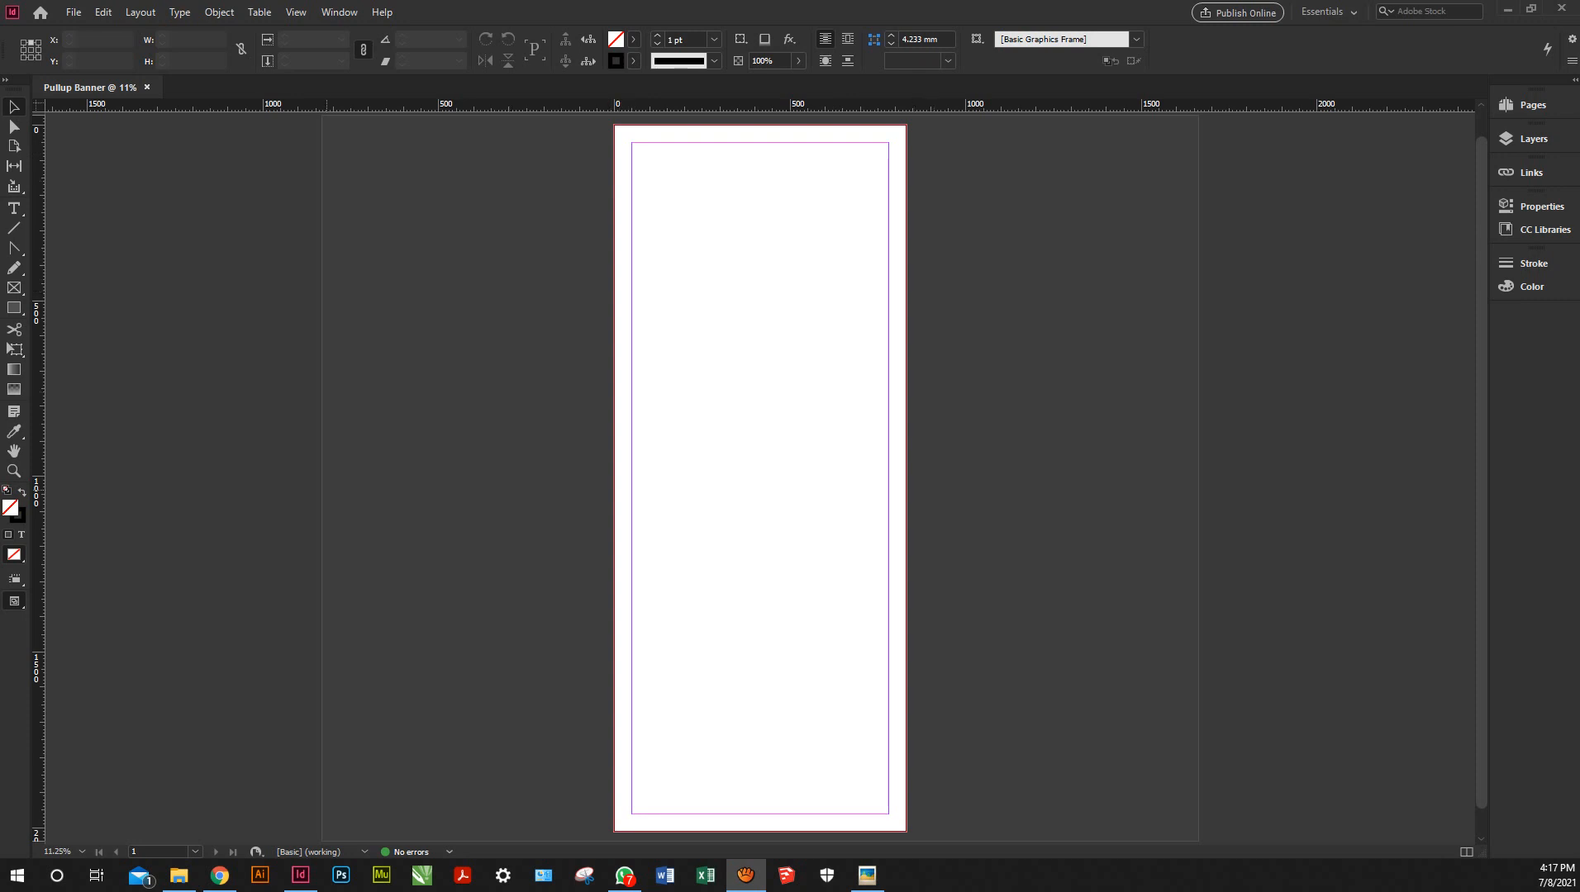
Draw a rectangle over the page's lower half with no stroke and C=0 M=100 Y=0 K=0 fill
click(14, 307)
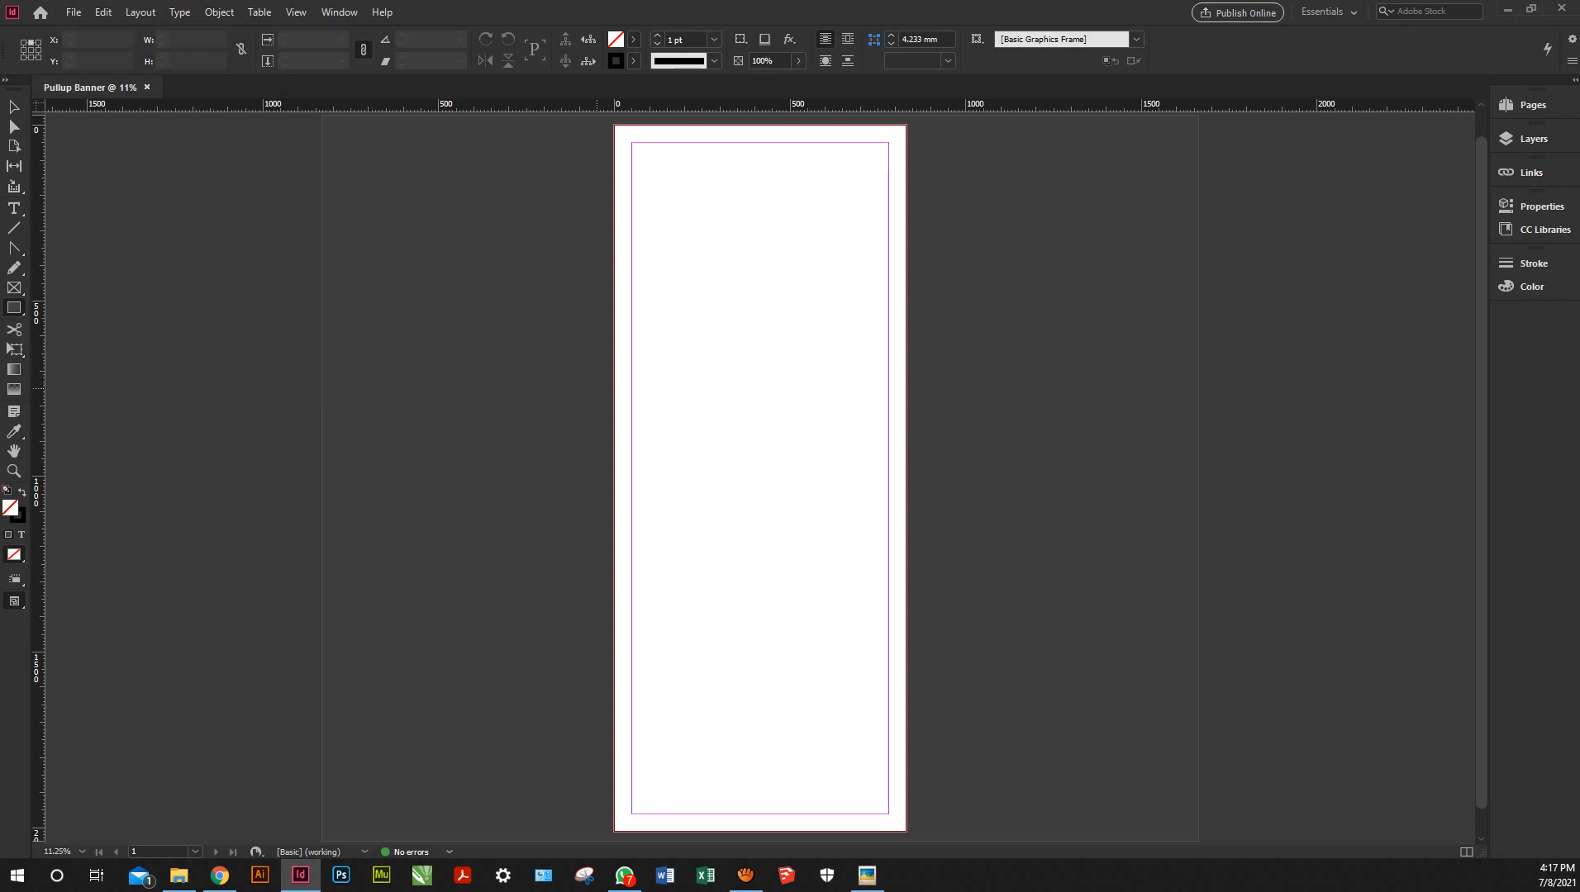
mouse_move(596, 388)
mouse_down()
mouse_move(859, 827)
mouse_move(924, 841)
mouse_up()
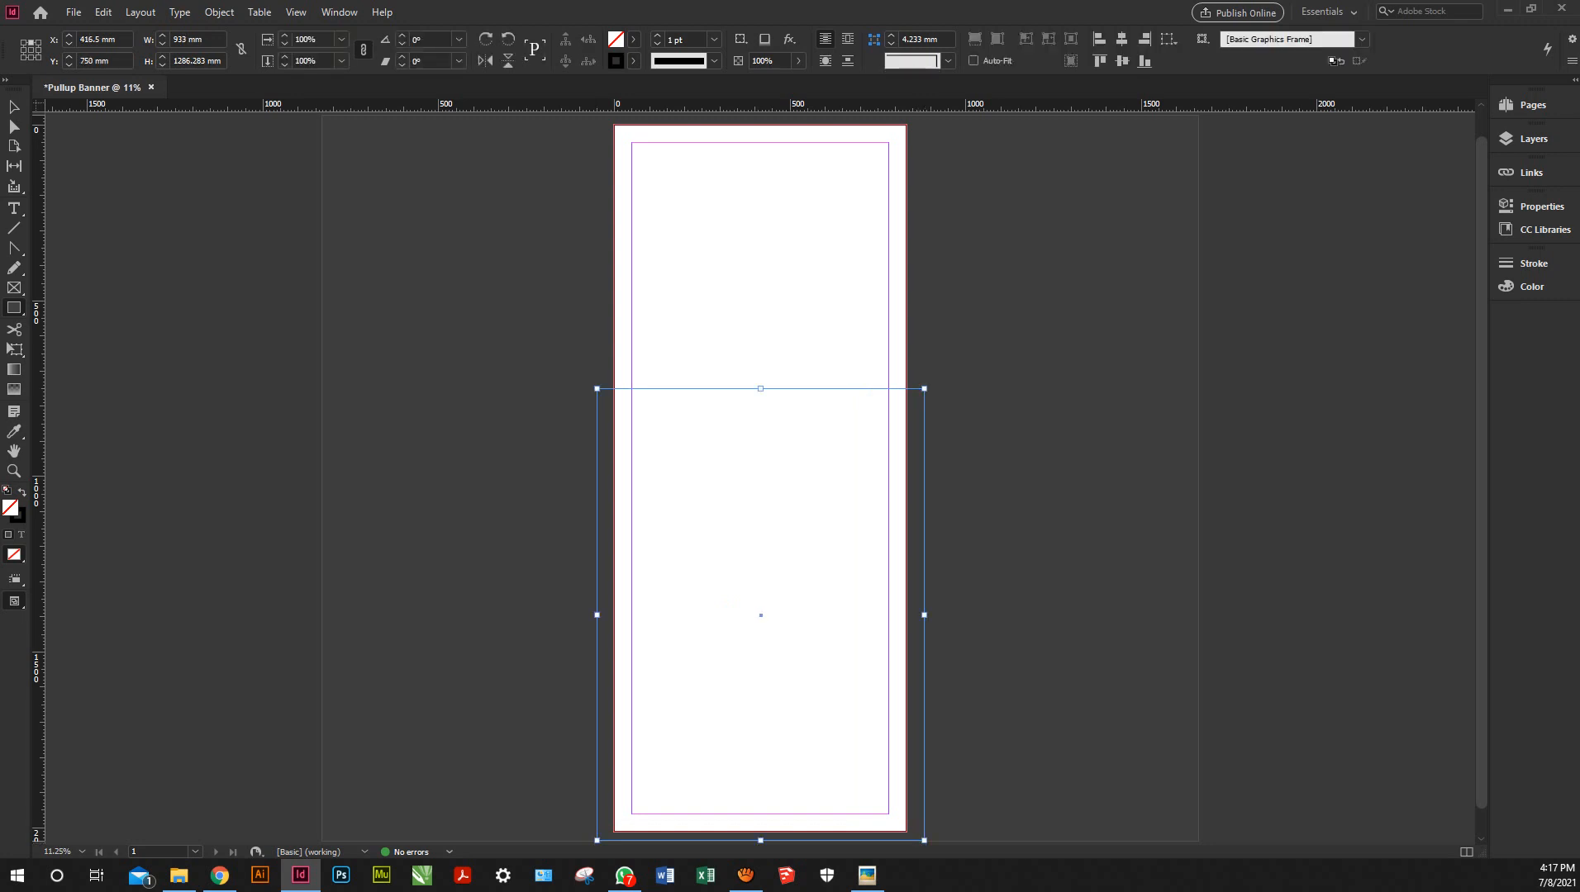
click(657, 44)
click(633, 39)
click(512, 181)
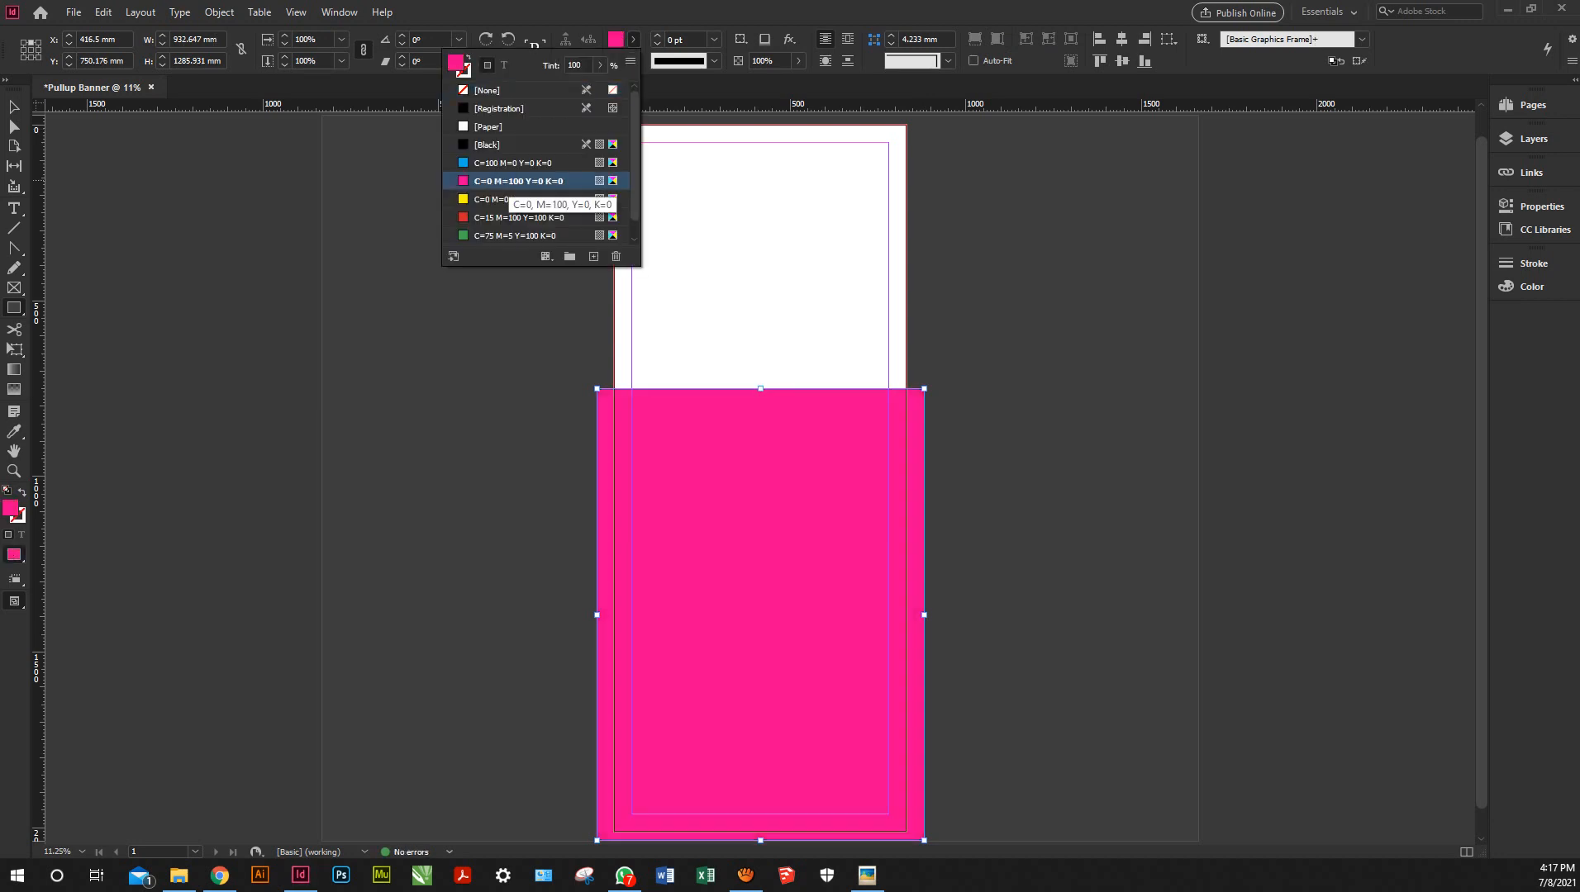
key(v)
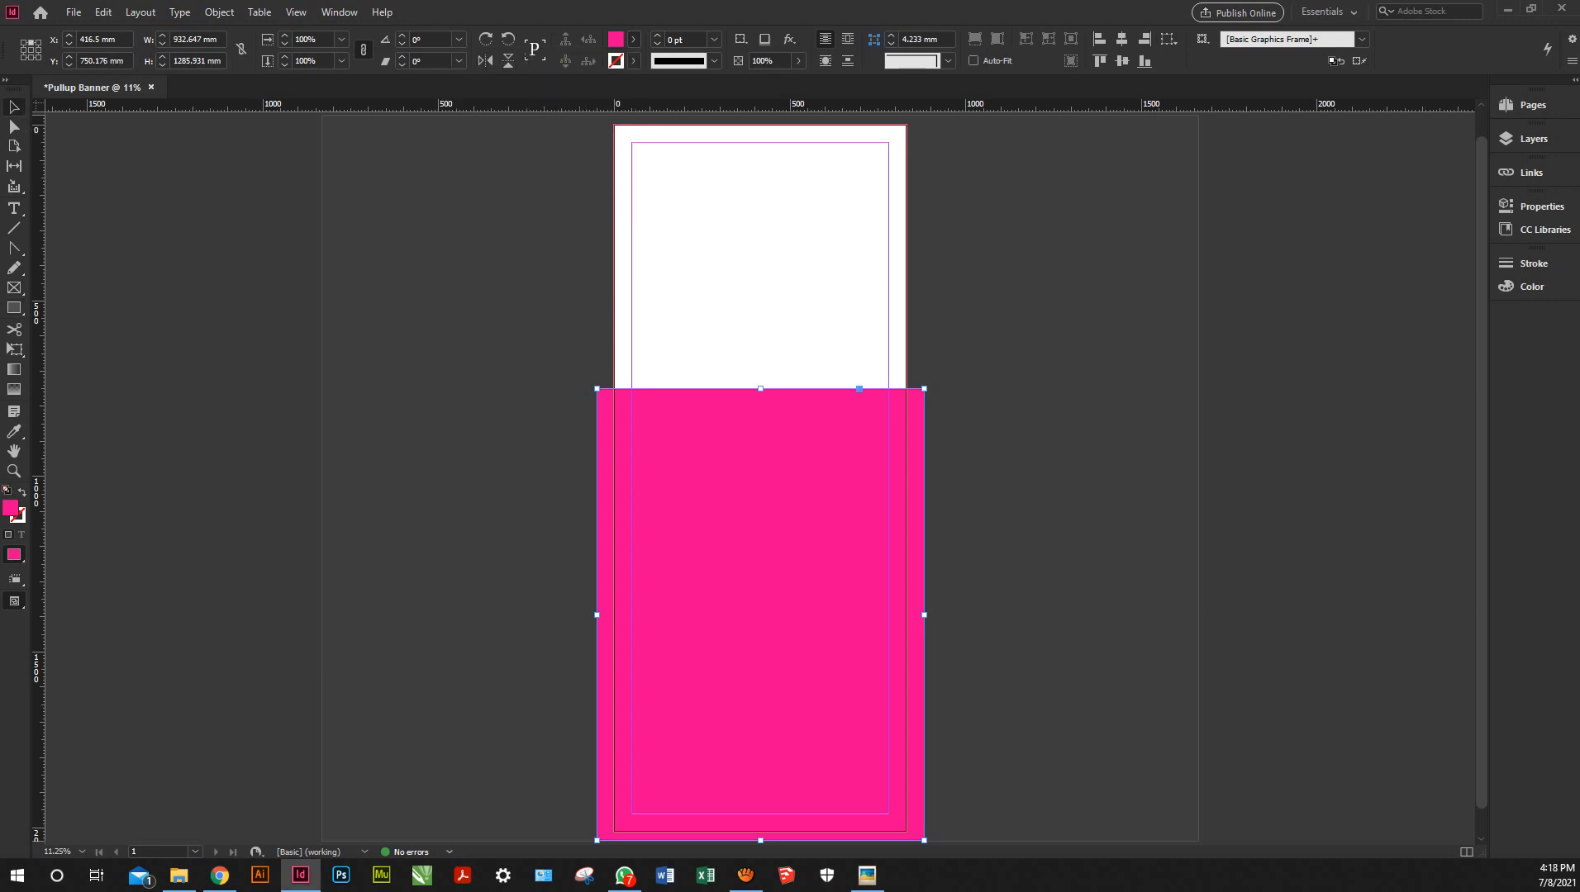
click(178, 876)
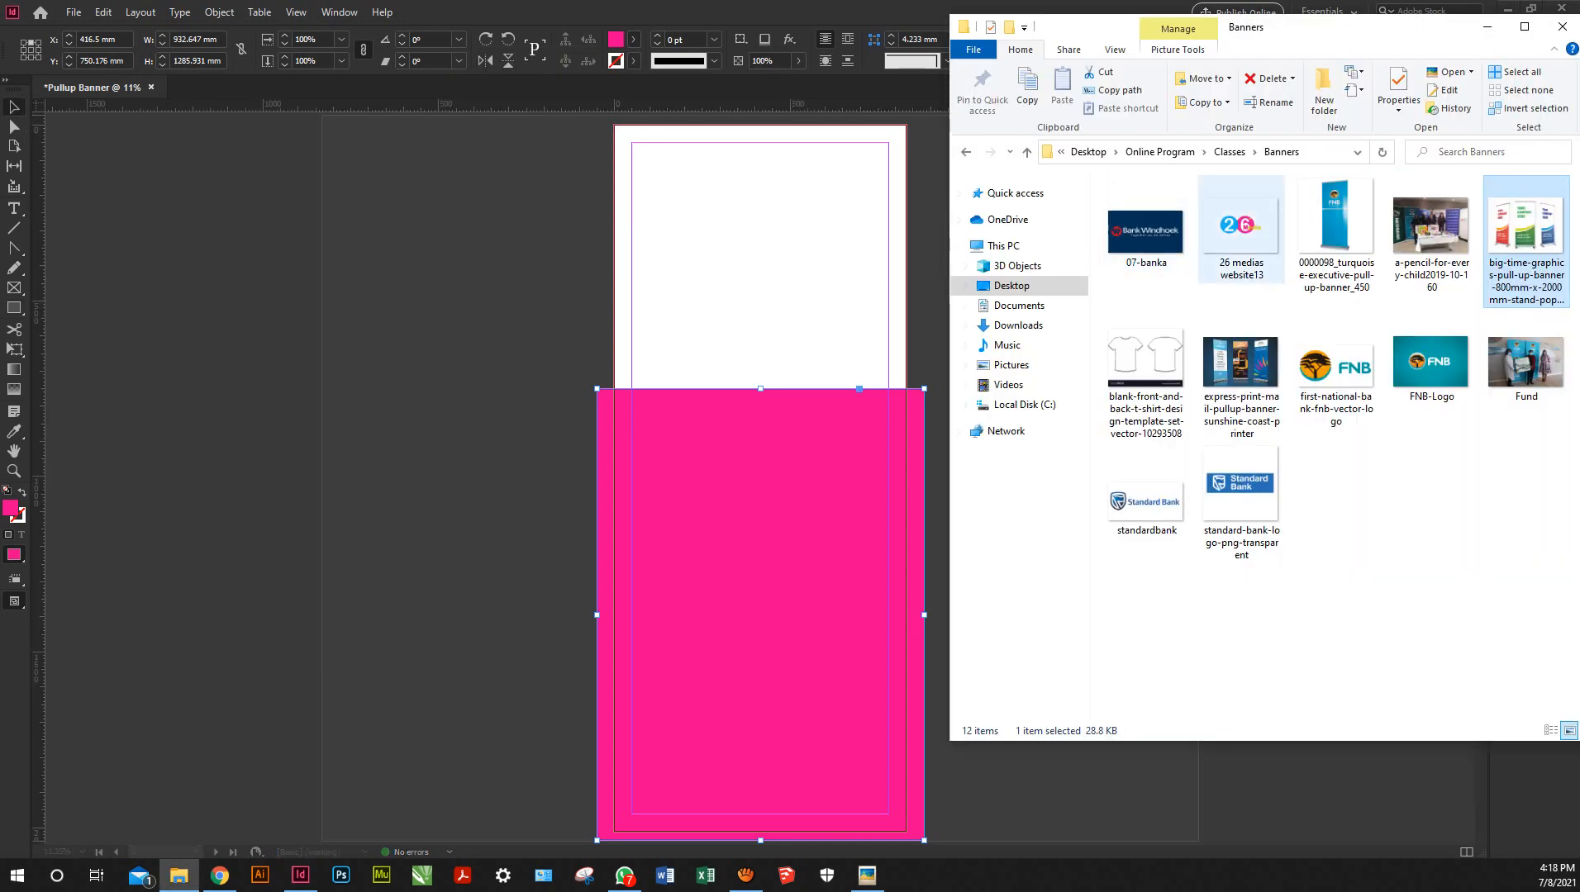
Drag the 26 medias website13 logo from the Banners folder into the banner document, then minimize Explorer
click(1241, 230)
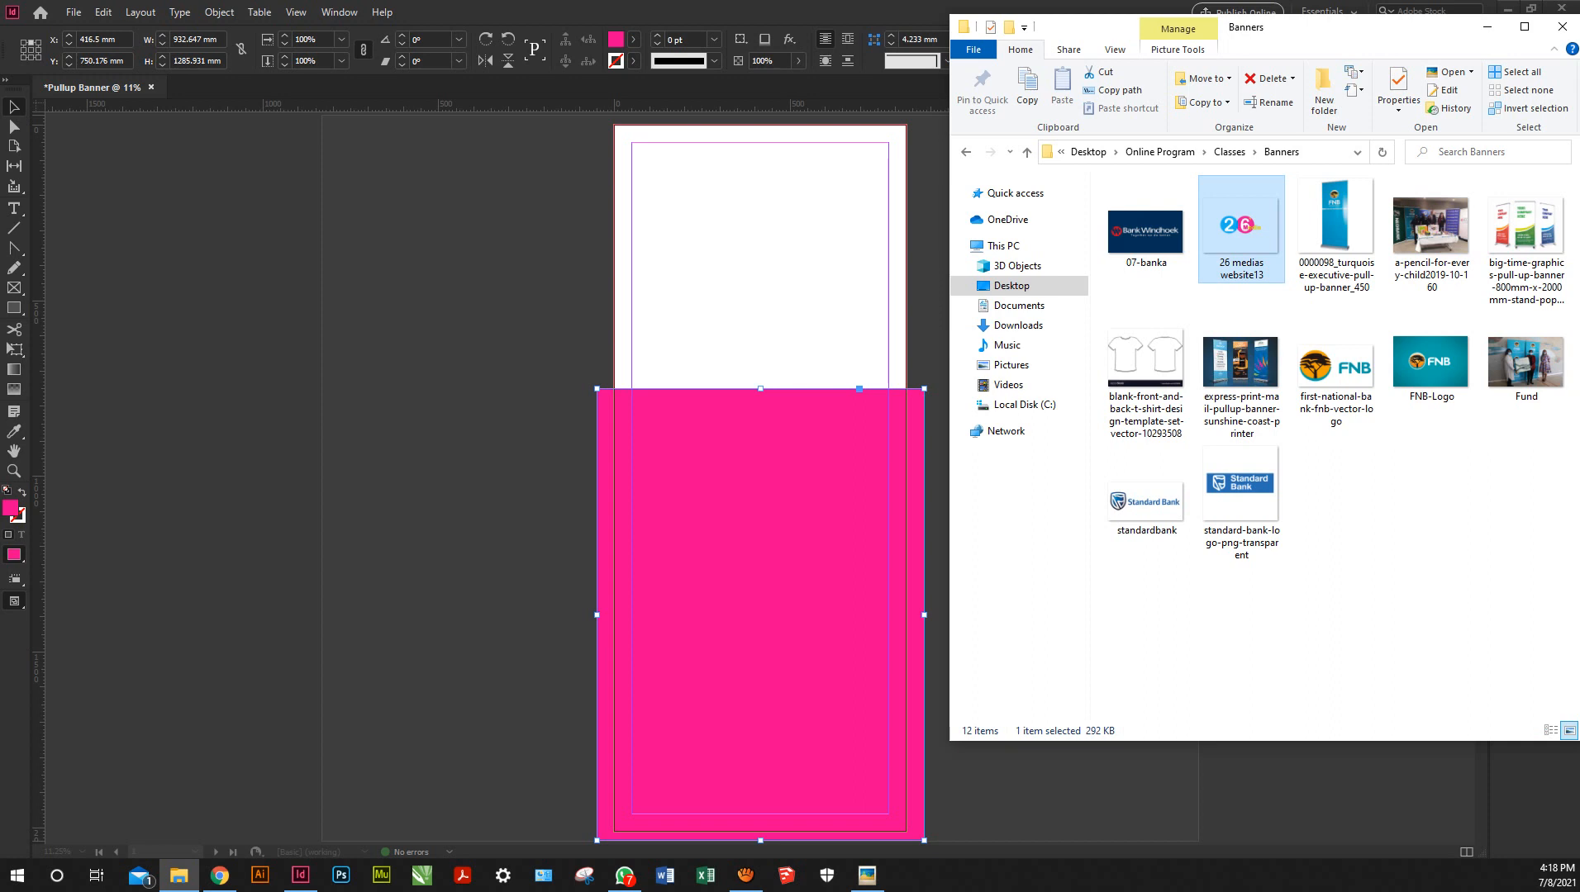
drag(1241, 227, 760, 260)
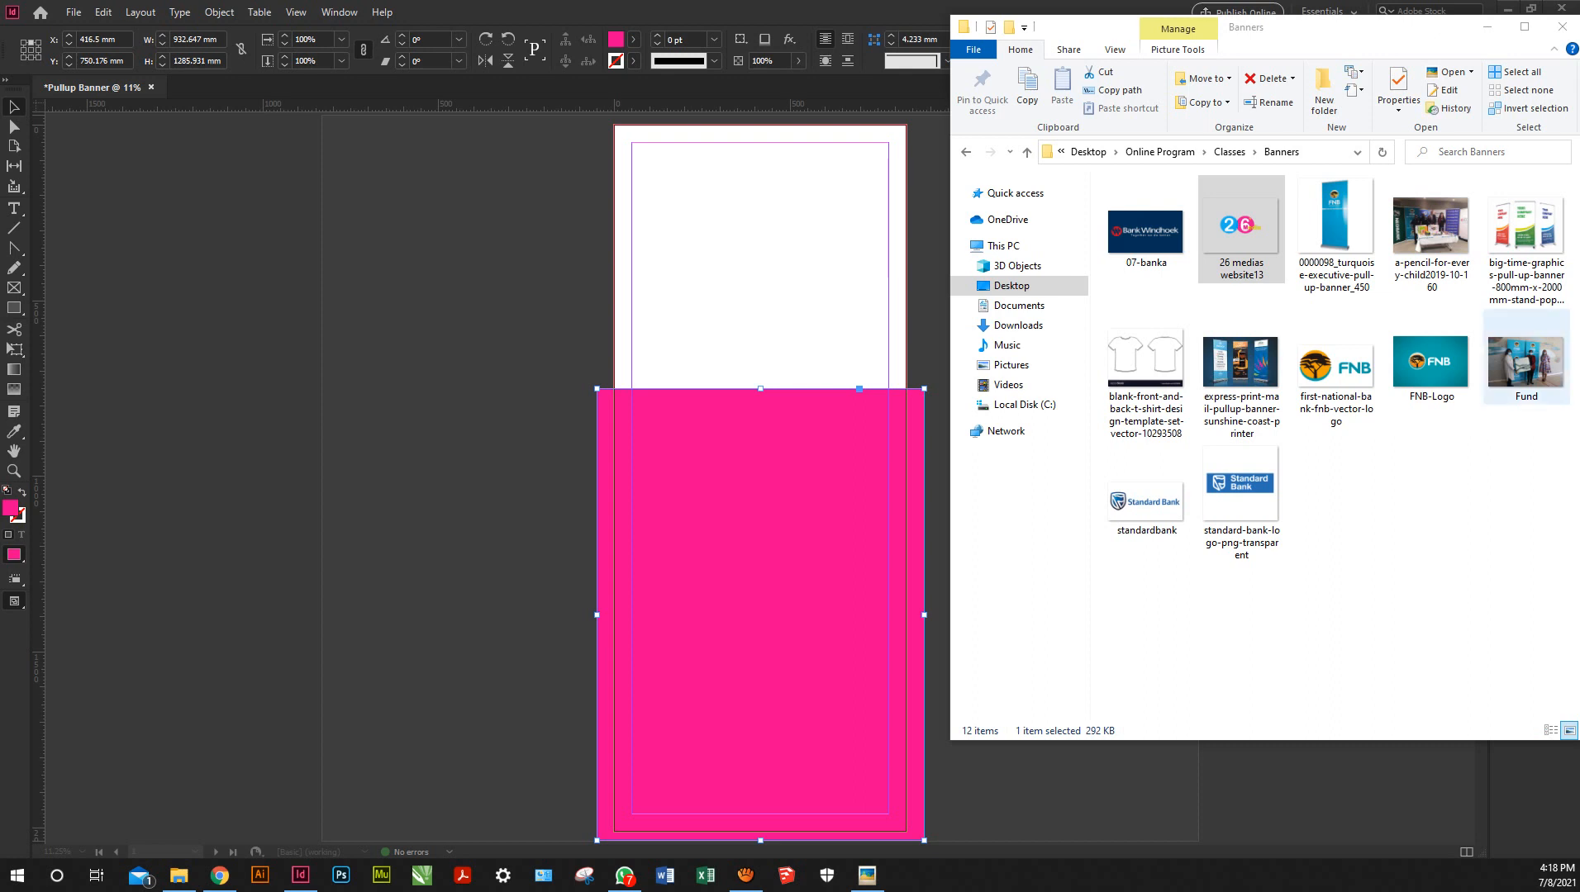
drag(1242, 227, 760, 256)
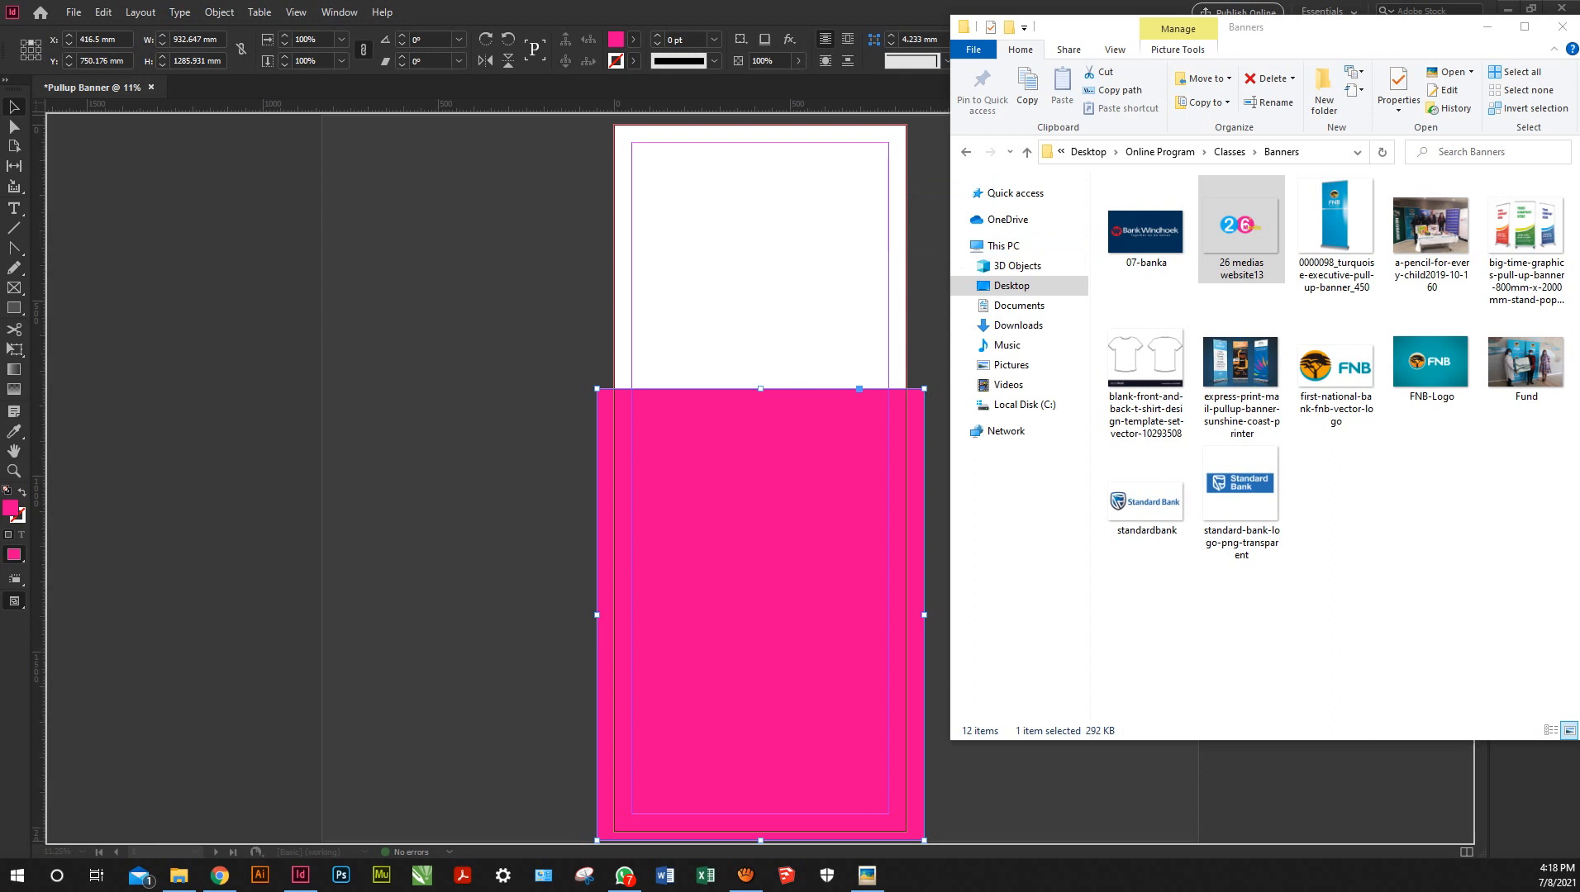
drag(761, 256, 760, 258)
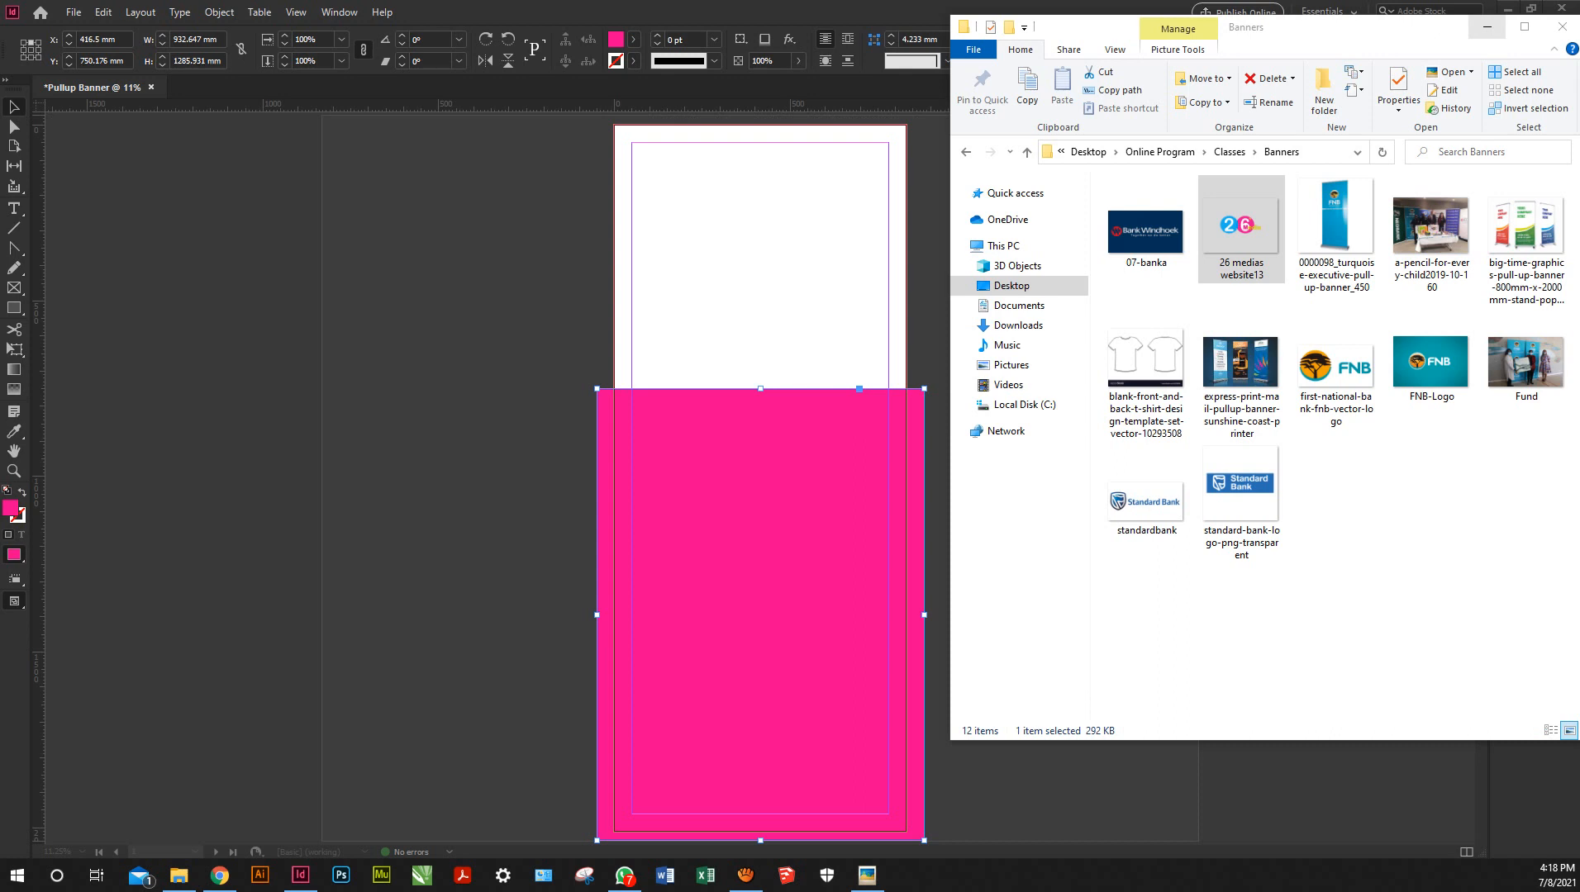
click(1486, 27)
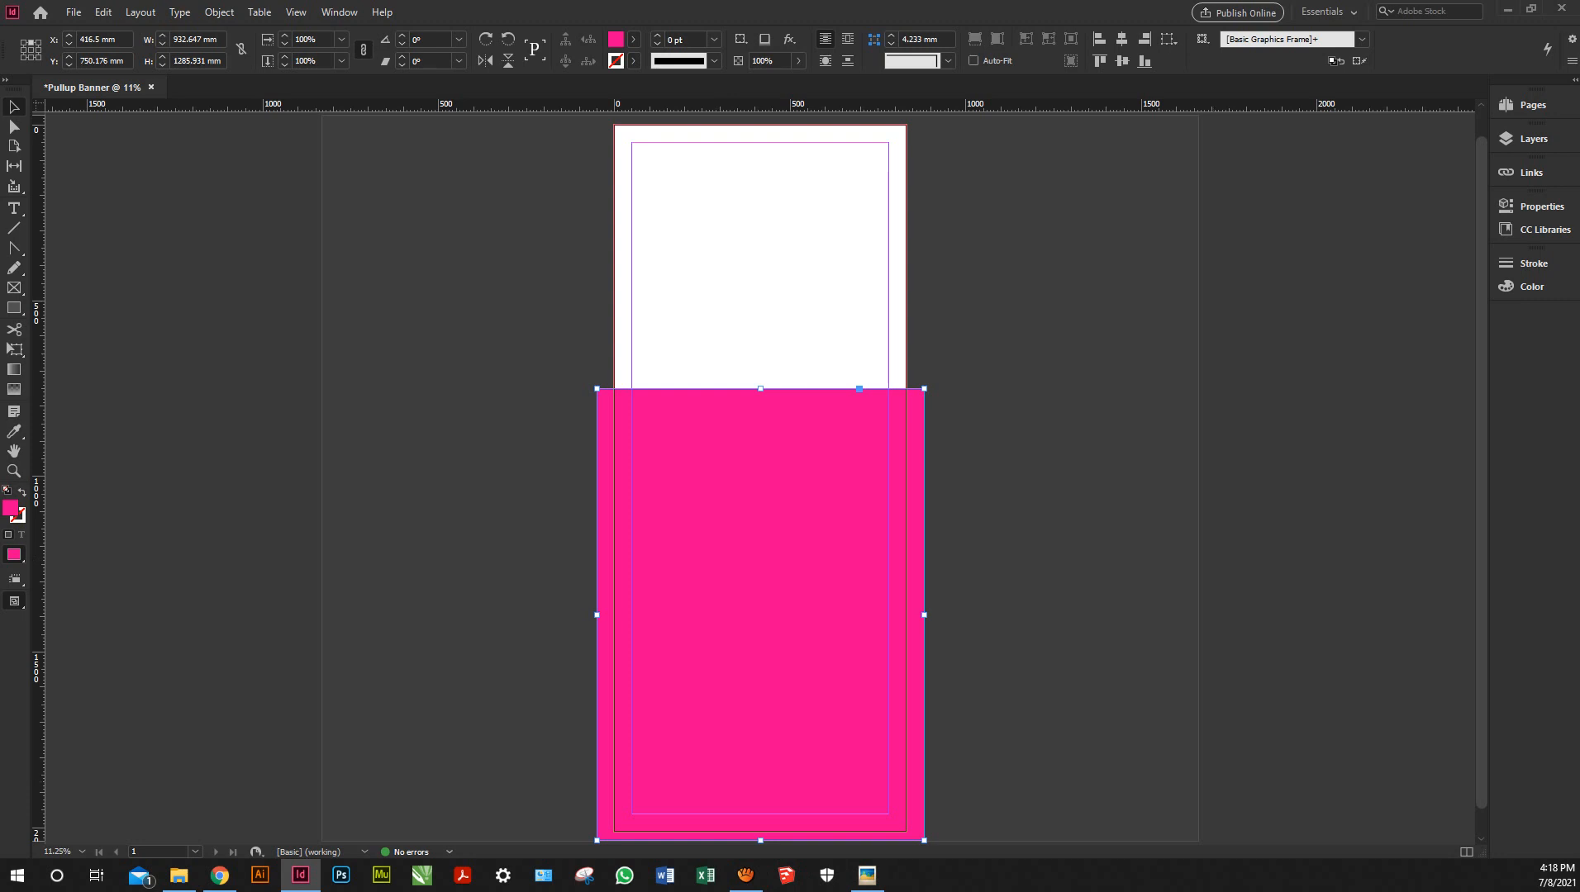
click(745, 875)
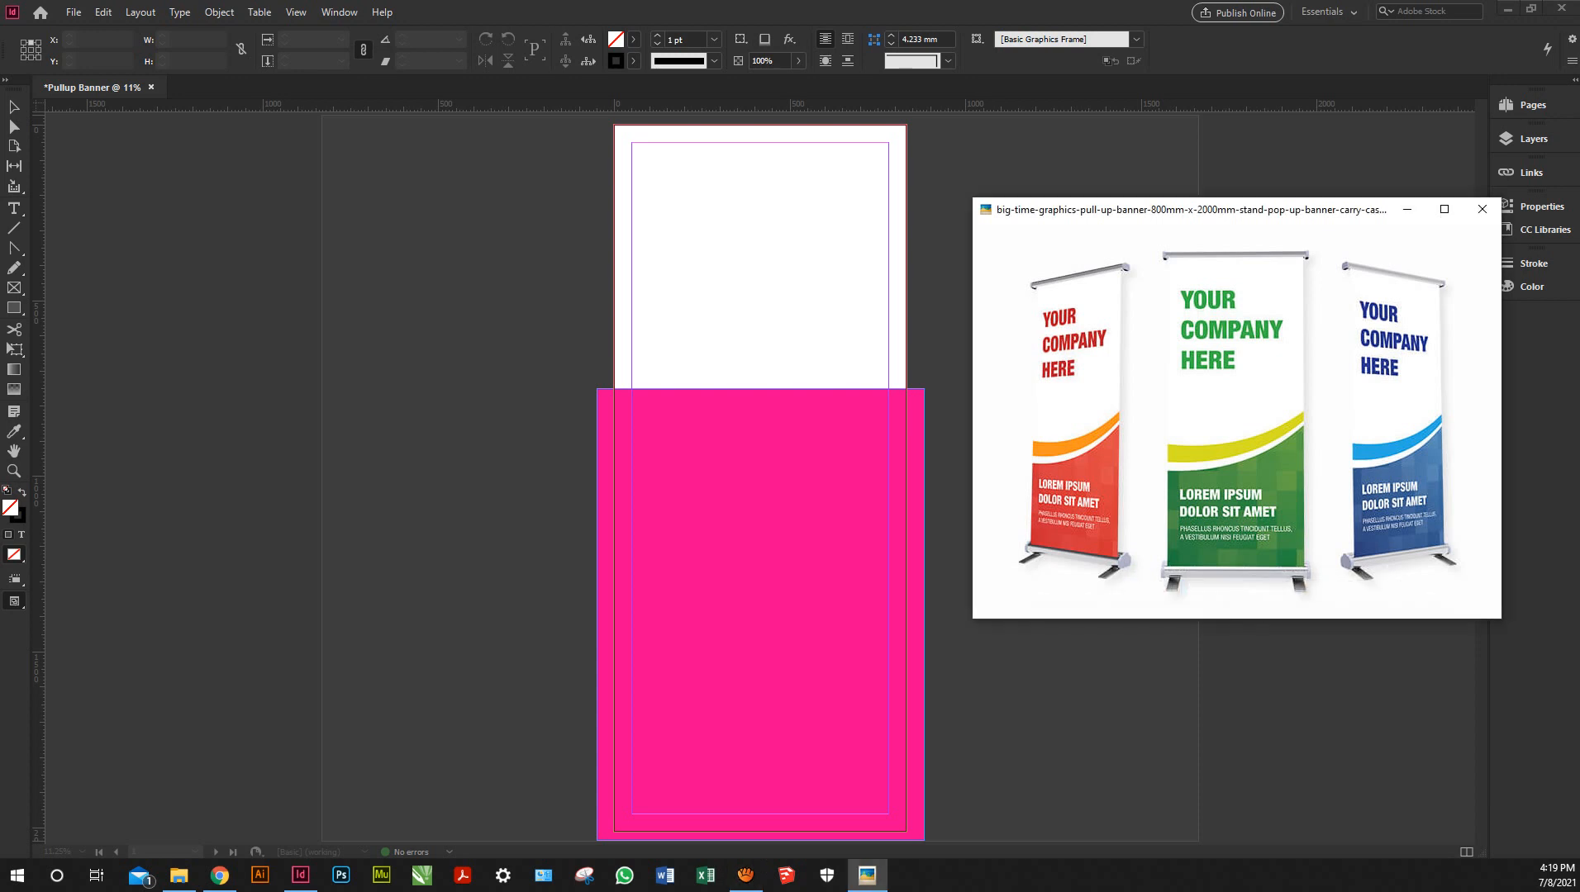
click(1408, 210)
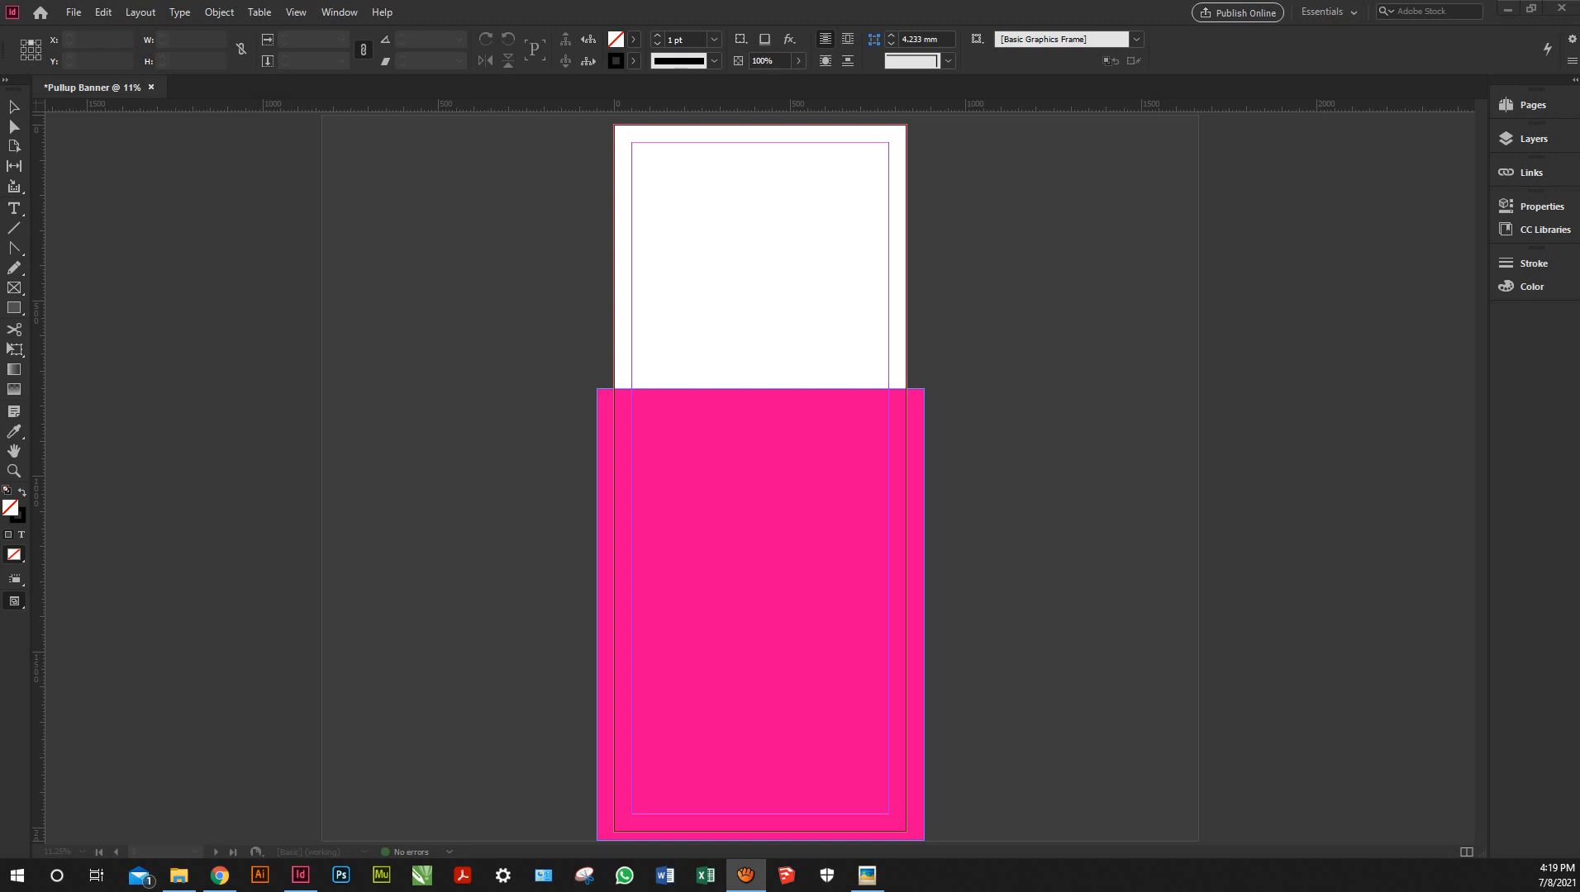
key(alt+Tab)
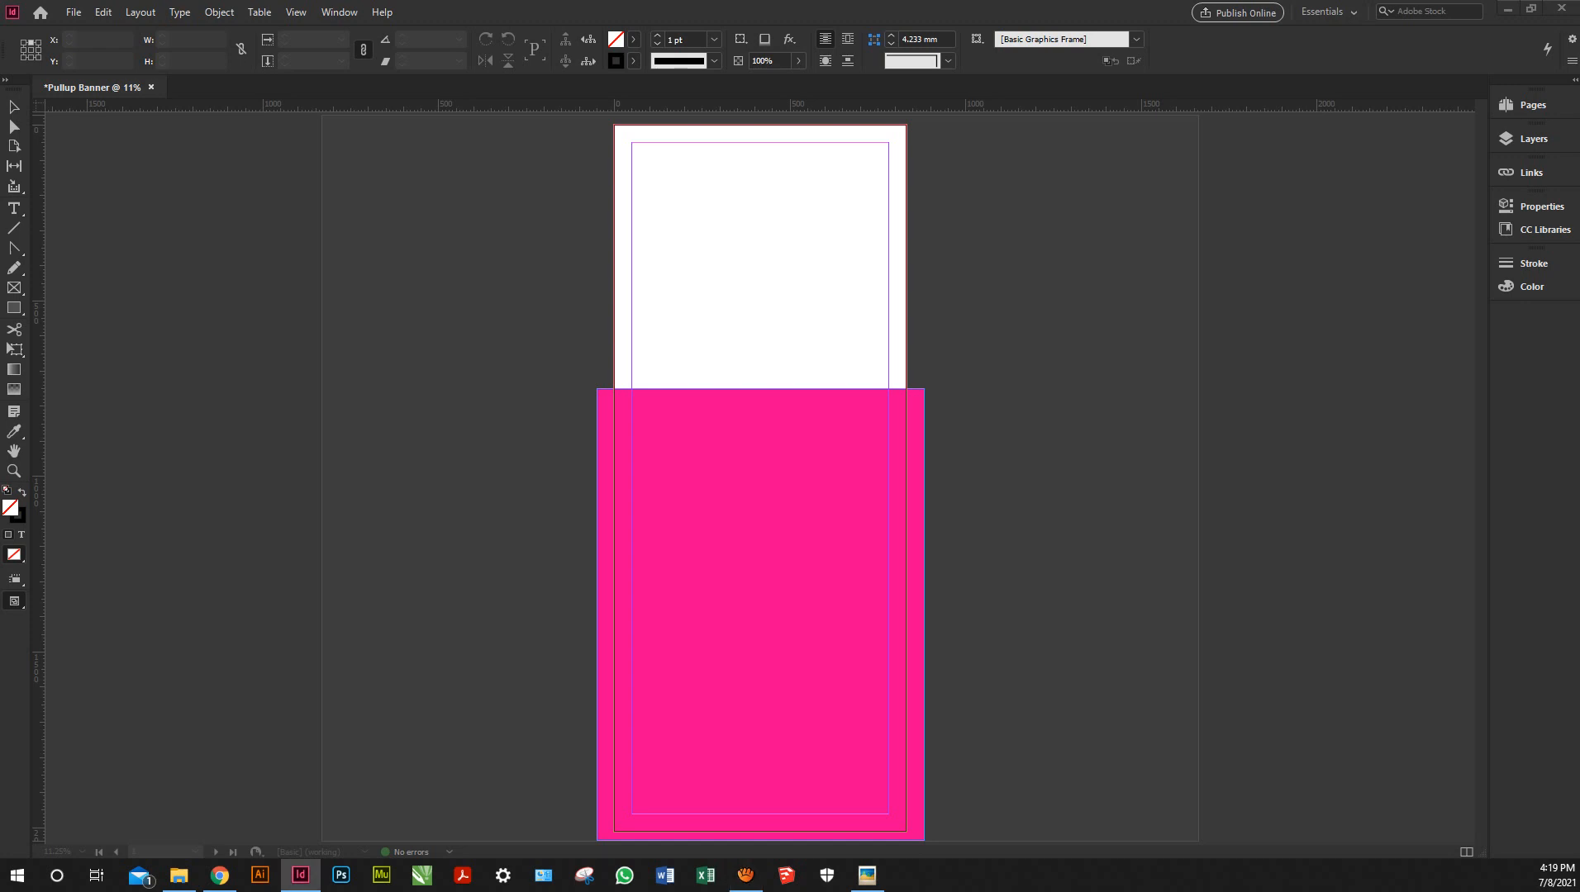
Place the 26 Media logo across the page top and crop its frame's empty space
drag(631, 143, 892, 236)
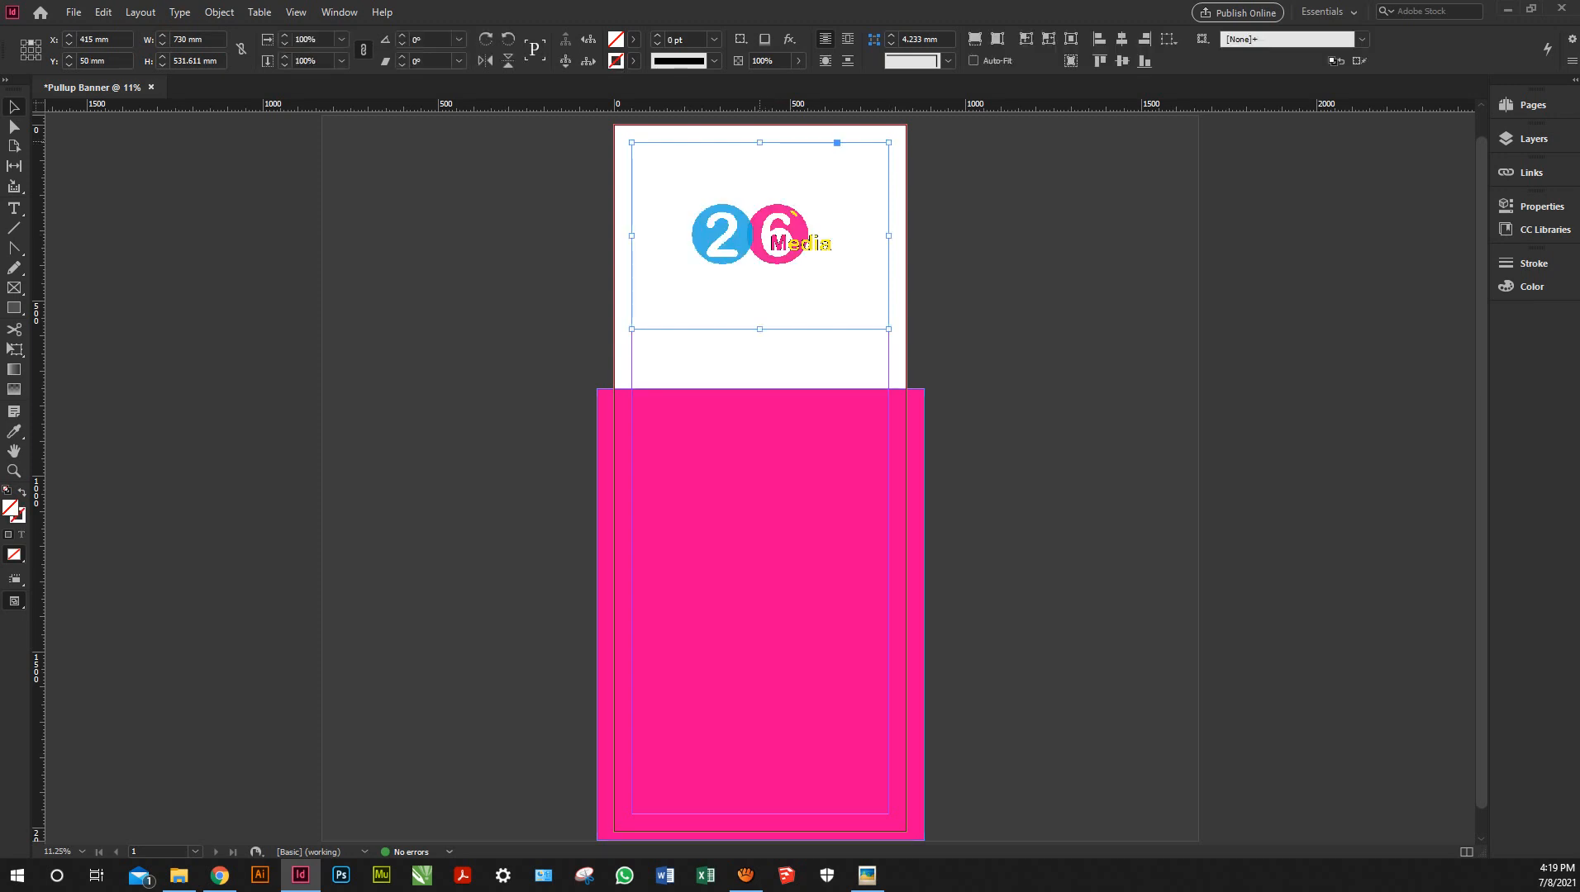
key(ctrl+shift+a)
drag(760, 142, 754, 196)
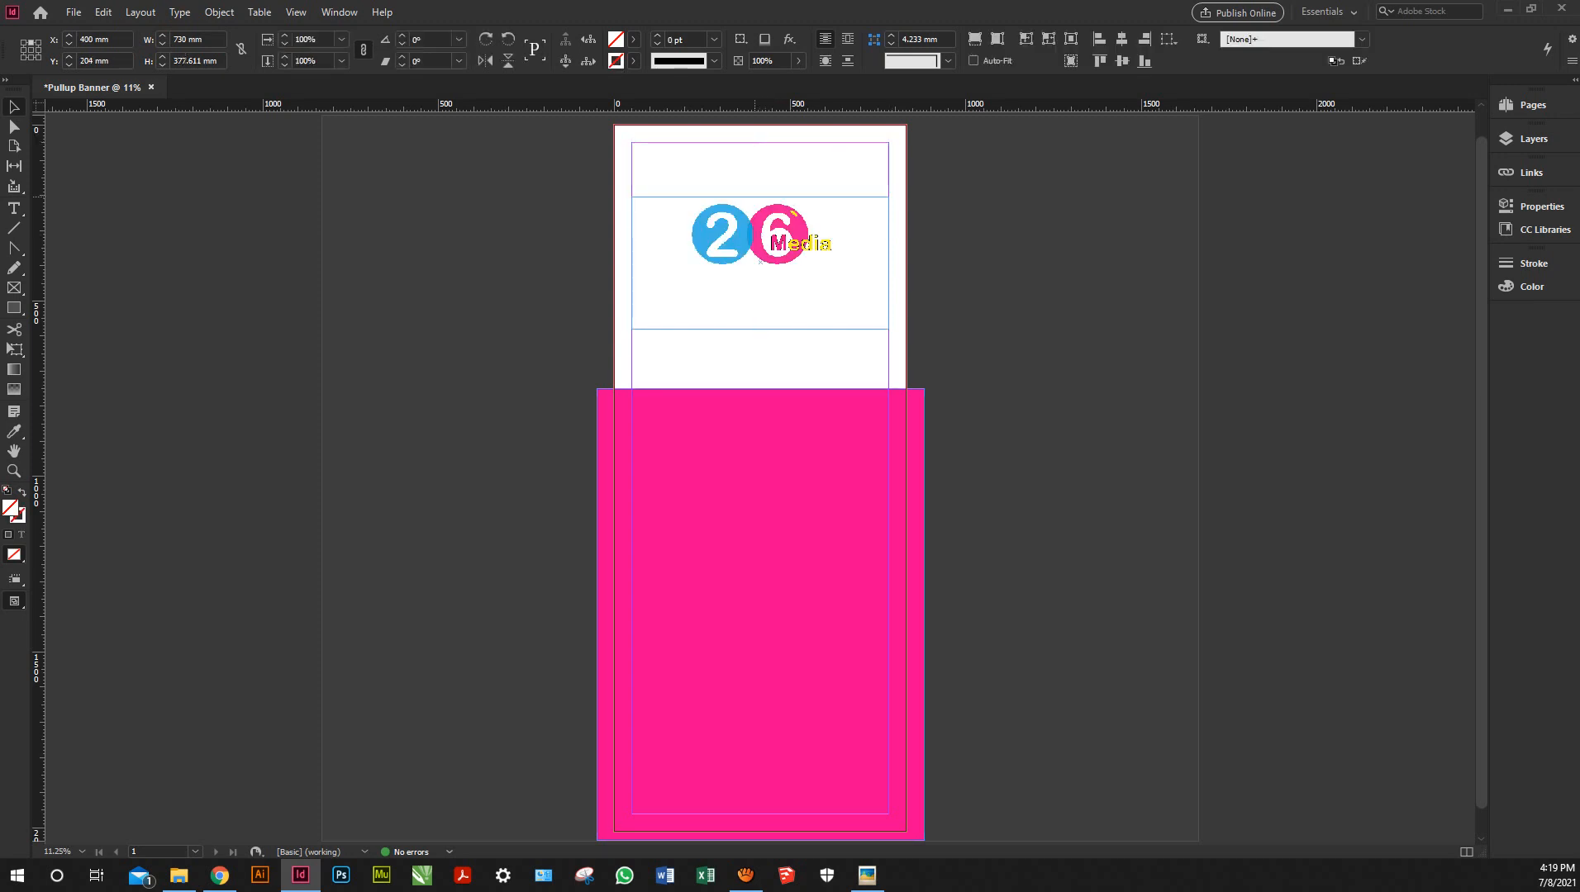
click(837, 197)
drag(760, 329, 759, 329)
drag(888, 263, 843, 263)
drag(632, 263, 685, 263)
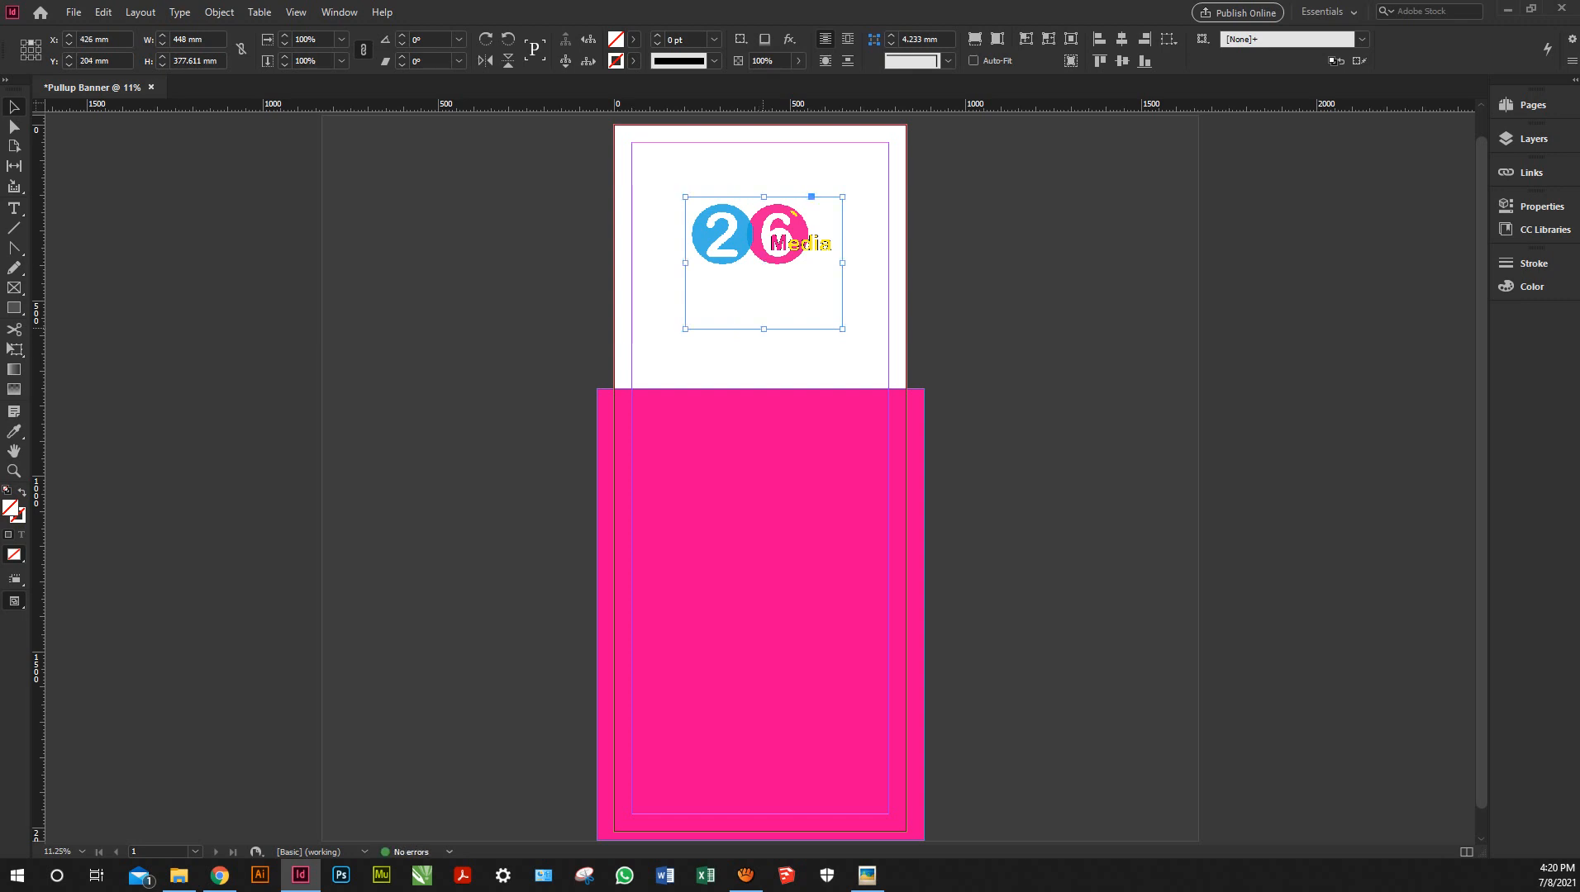
drag(764, 328, 760, 268)
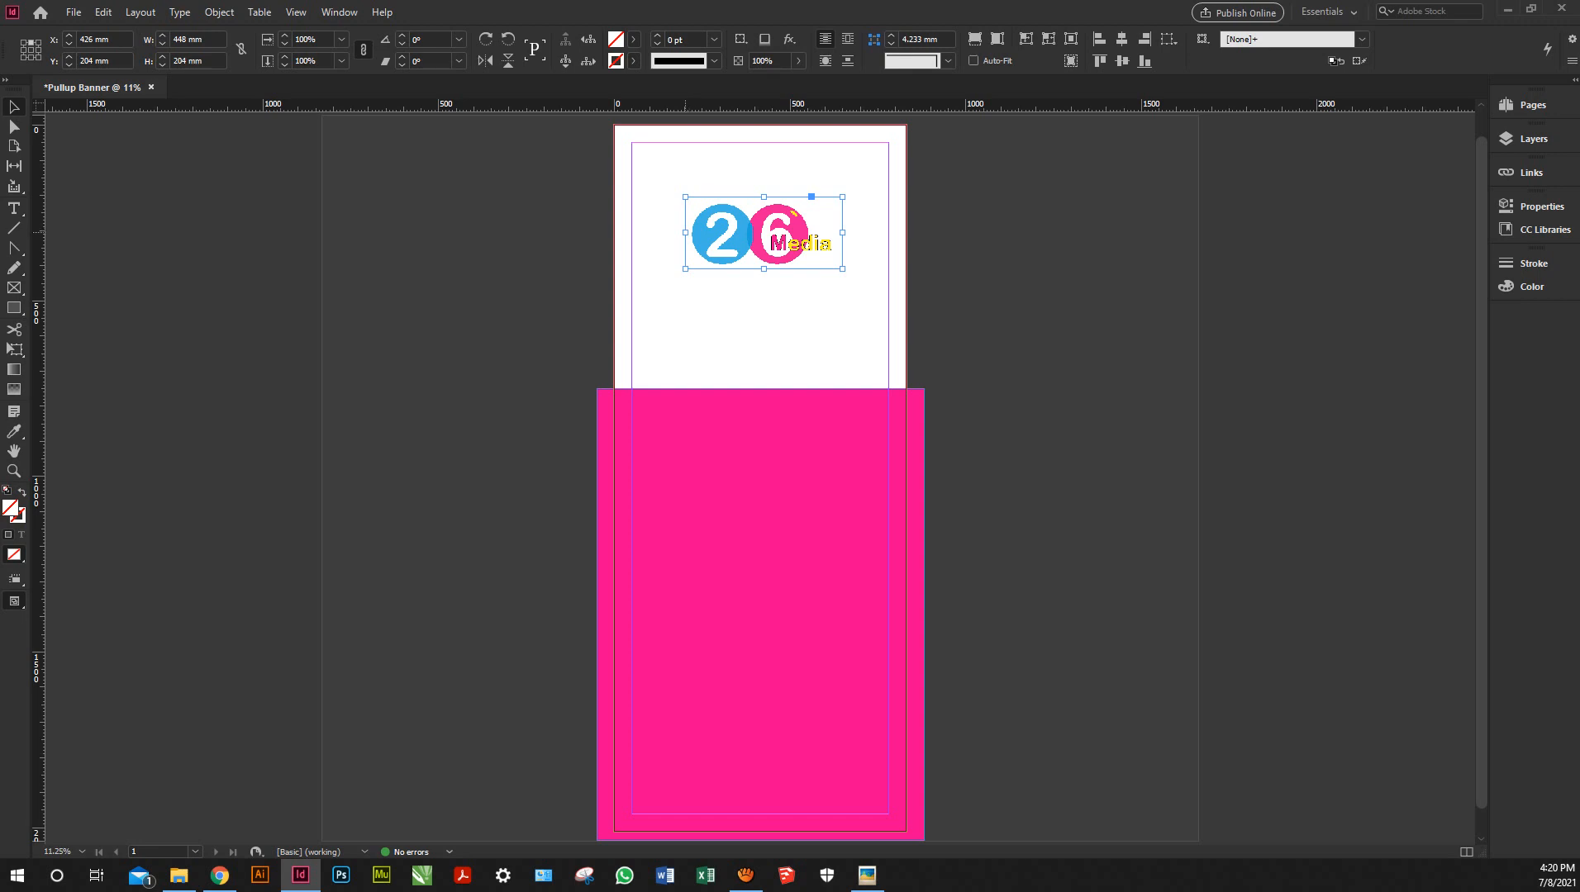
Scale the logo up to about 111%, roughly 760.838 × 346.453 mm, and deselect it
key(ctrl+v)
key(ctrl+v)
key(ctrl+v)
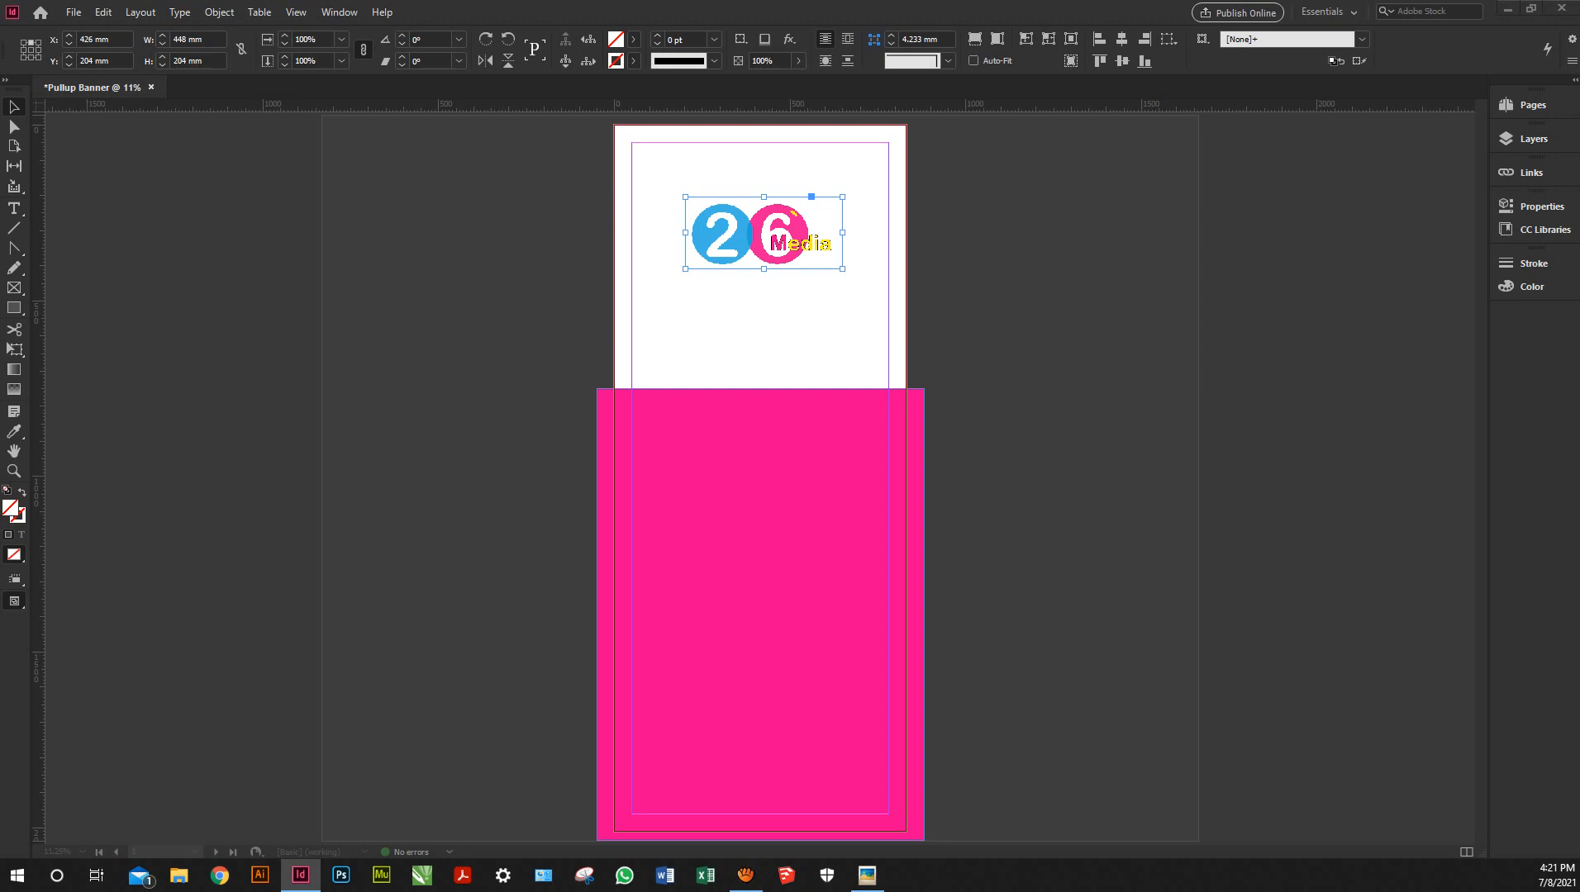
key(ctrl+v)
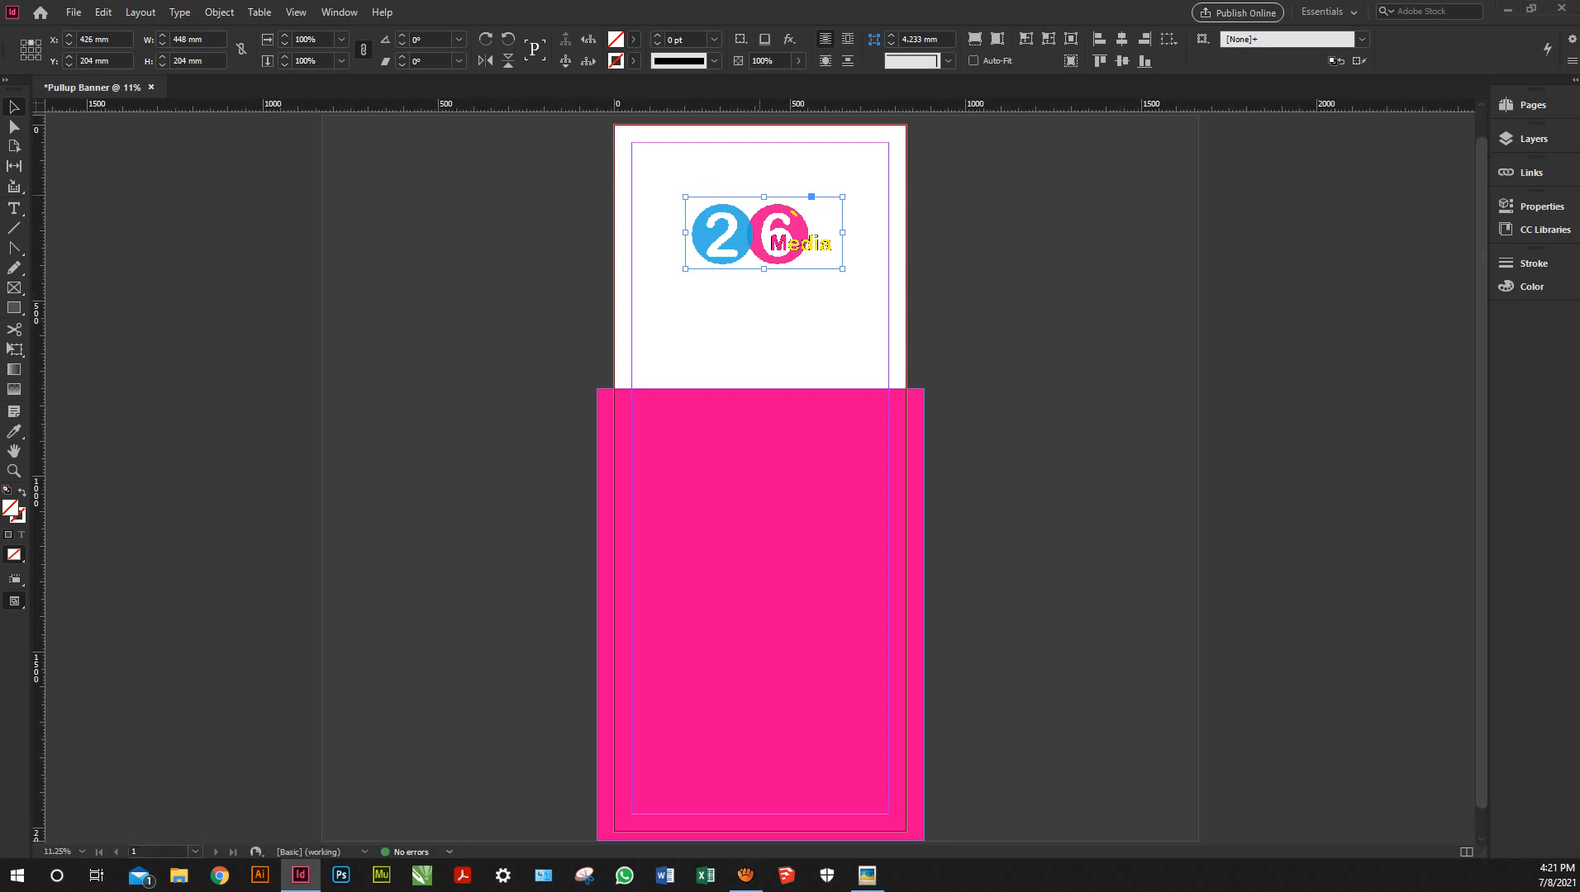
drag(764, 197, 765, 159)
drag(765, 196, 764, 159)
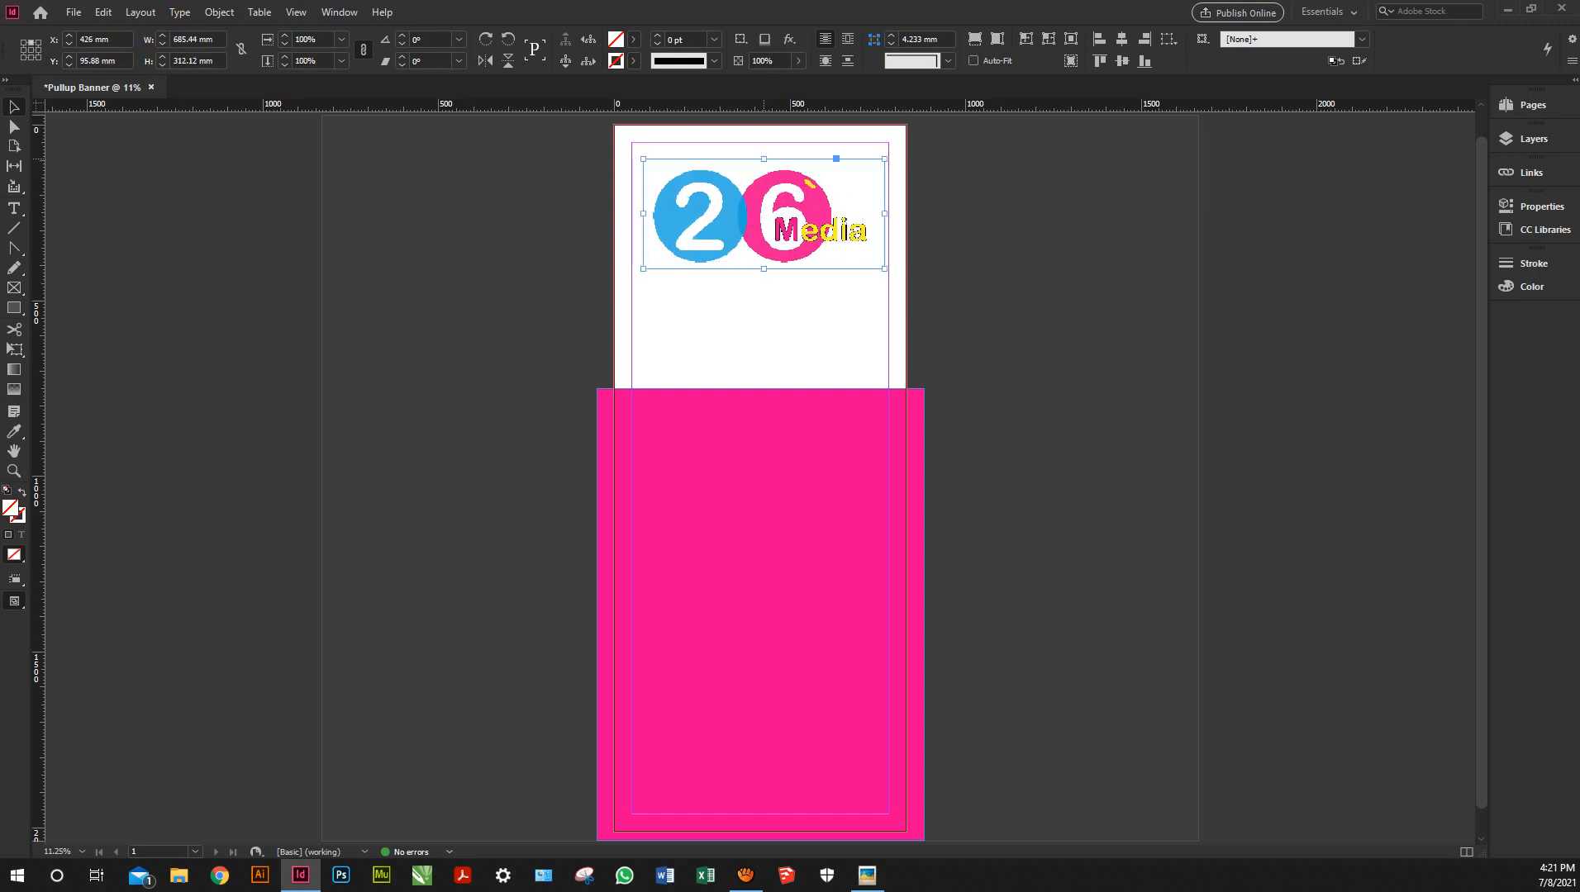
key(ctrl+shift+a)
drag(764, 158, 763, 146)
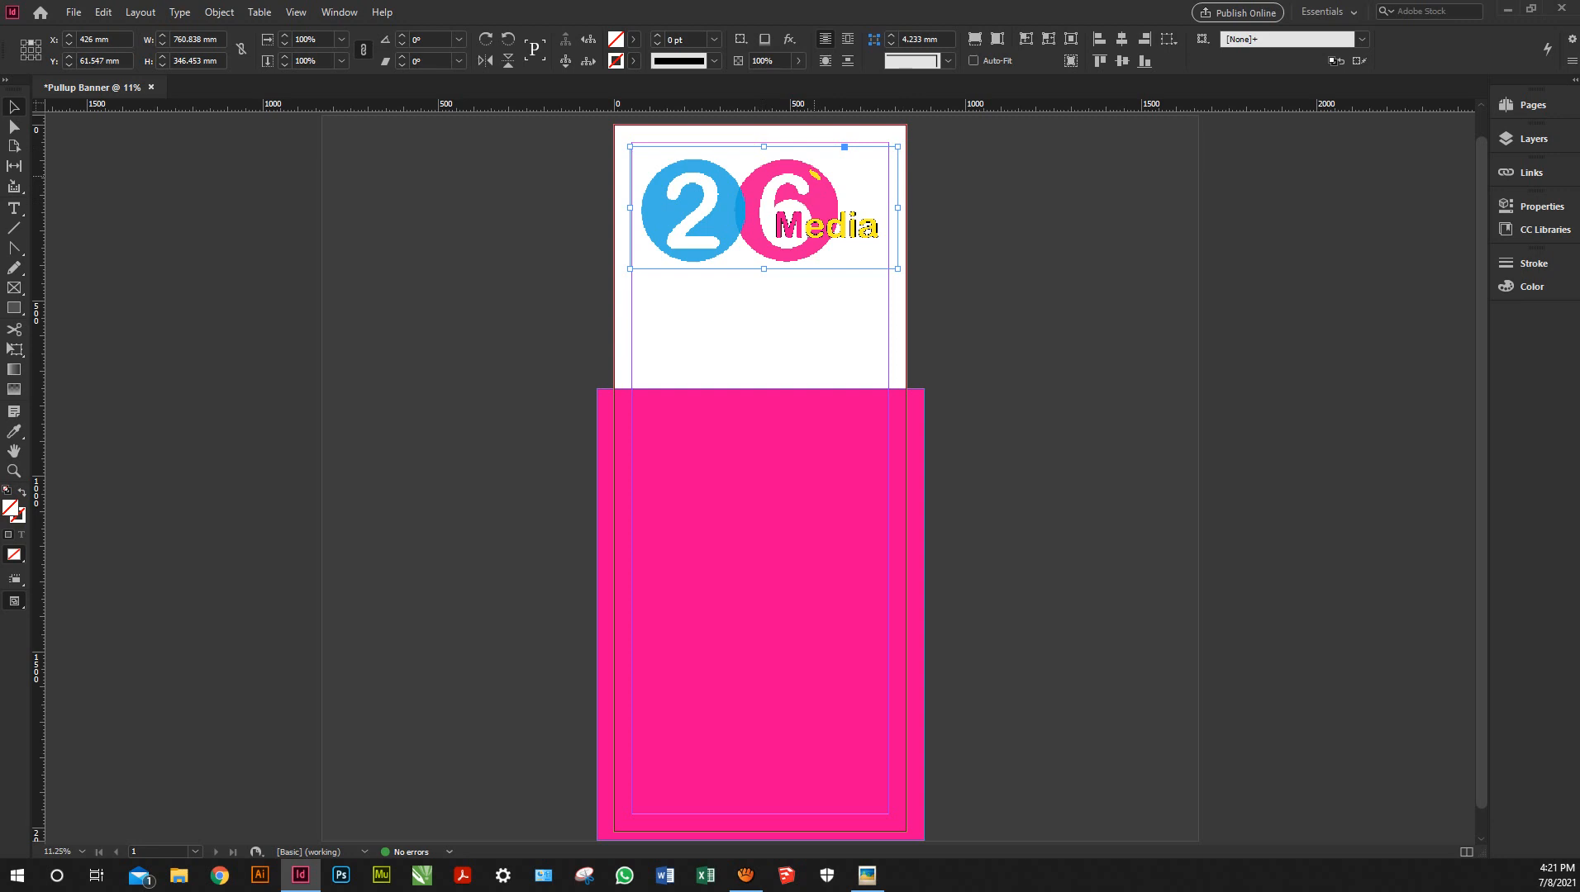
key(ctrl+shift+a)
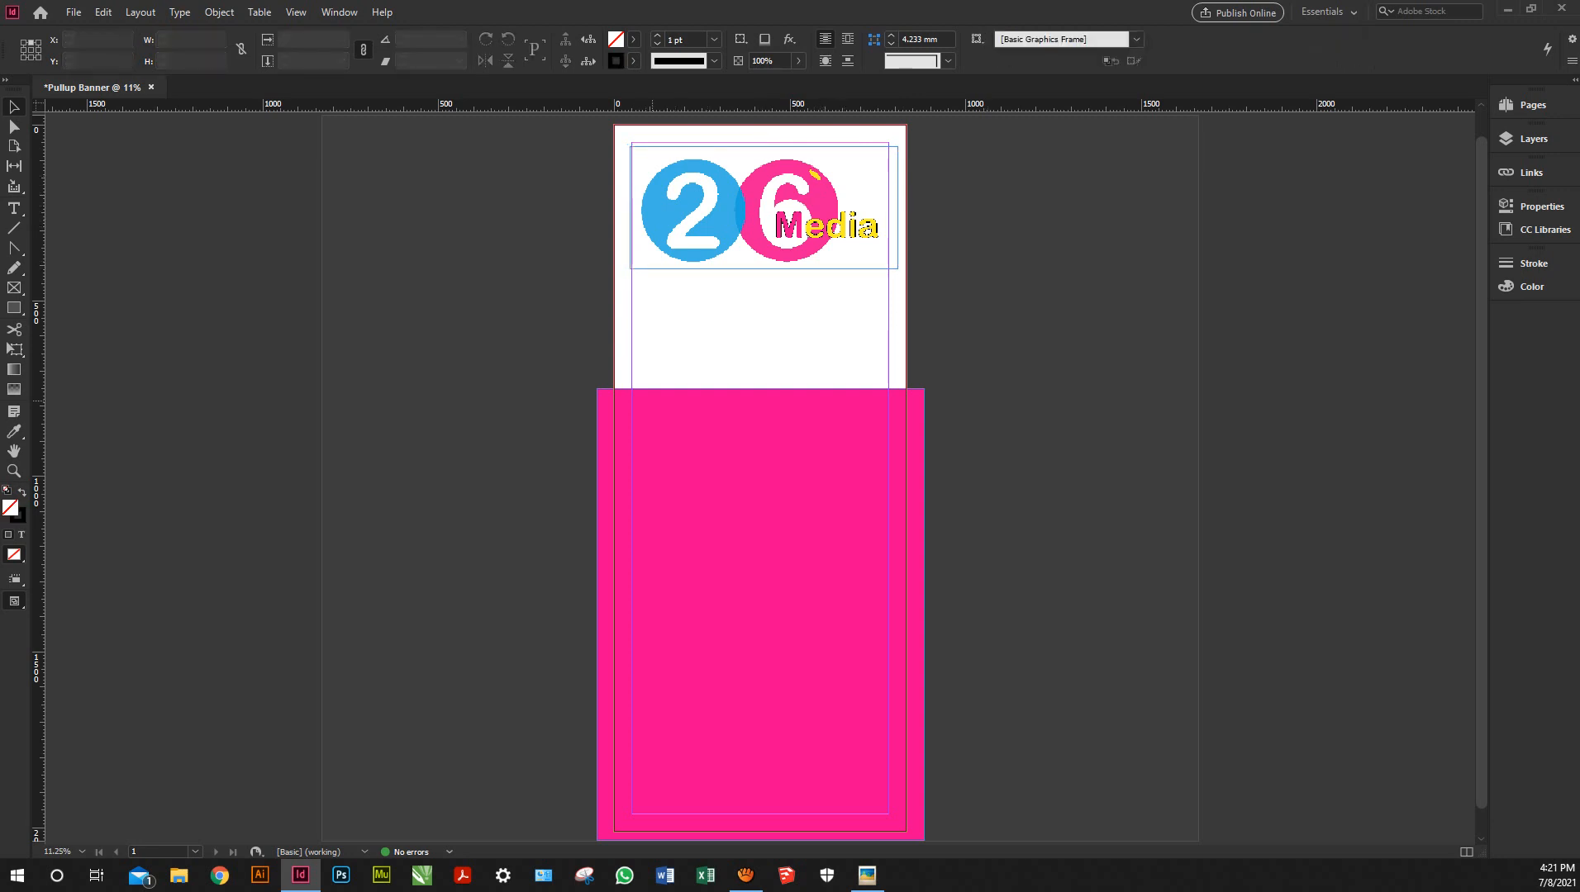
Reshape the pink rectangle's top edge into a rising wave and place a raised copy above it
click(652, 402)
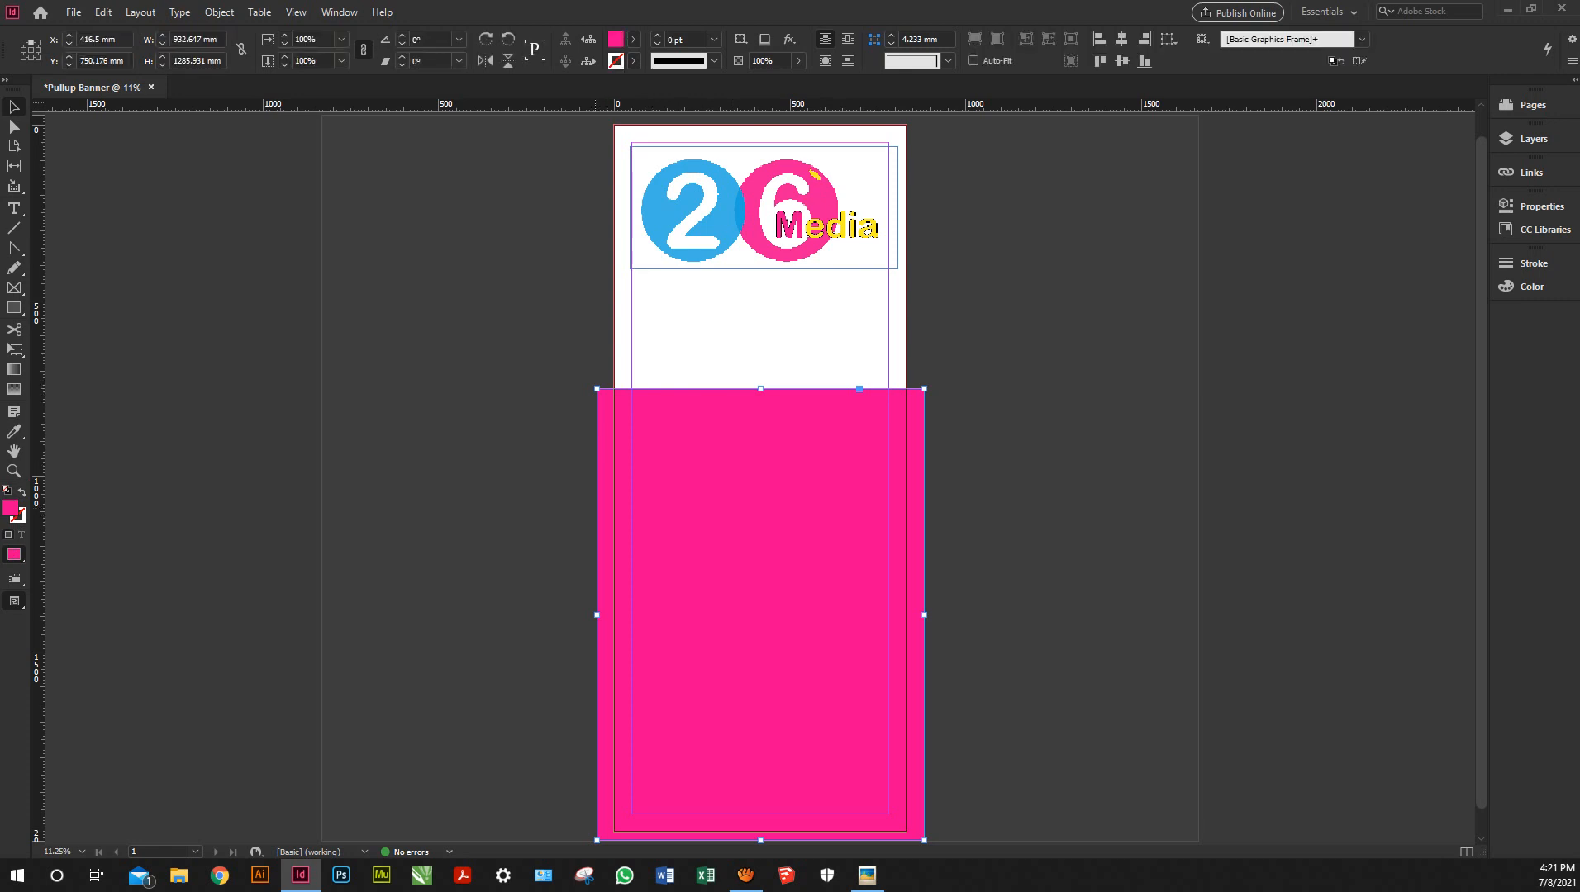
key(p)
click(596, 485)
click(597, 389)
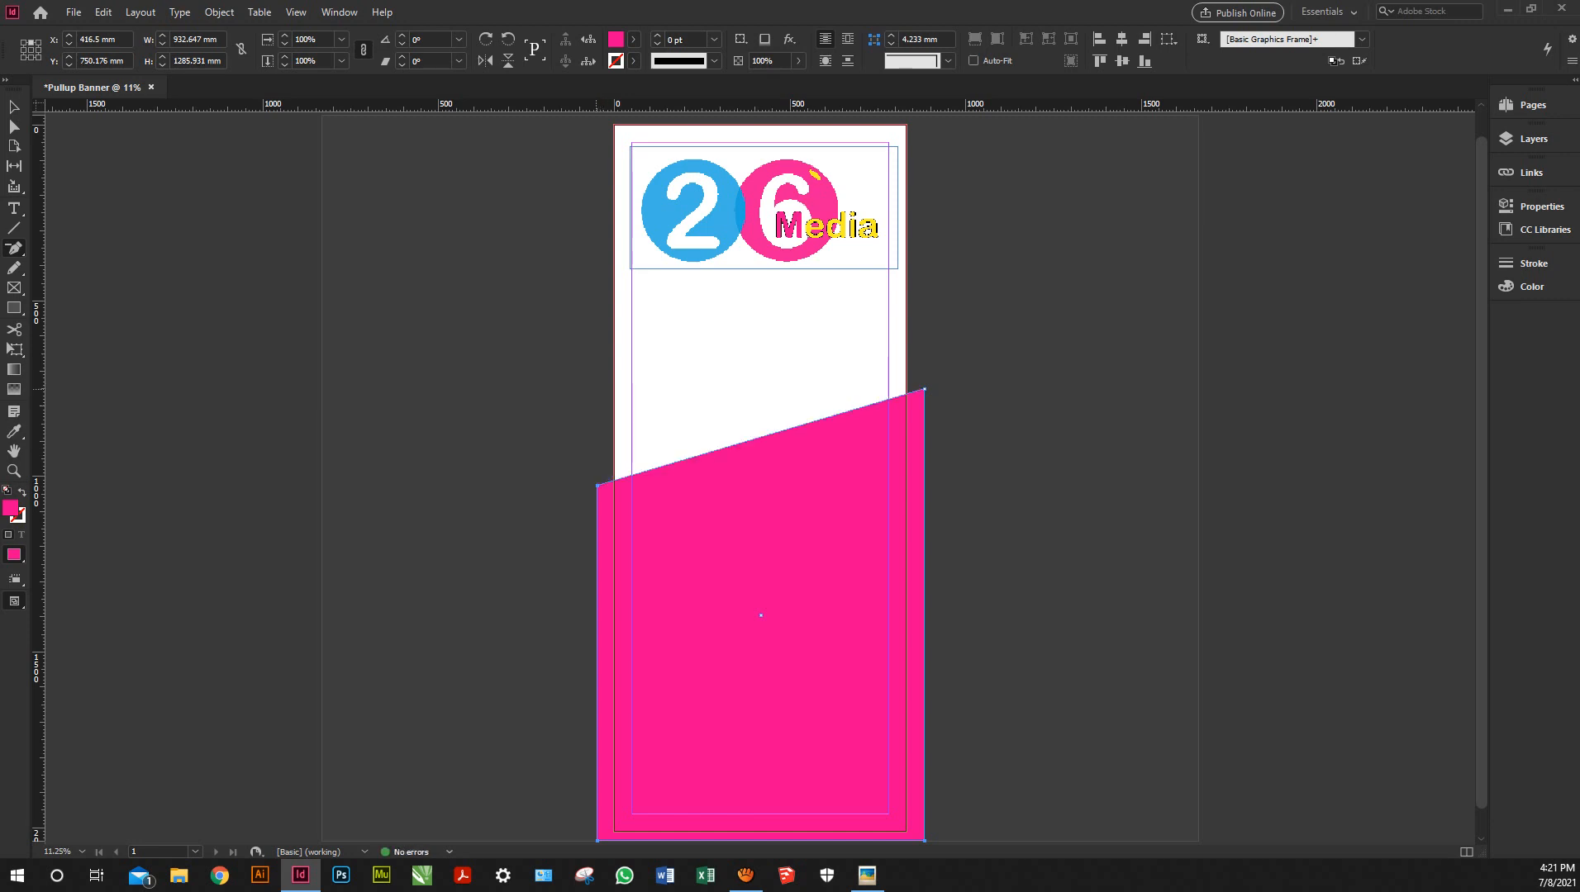
key(shift+c)
drag(597, 486, 501, 377)
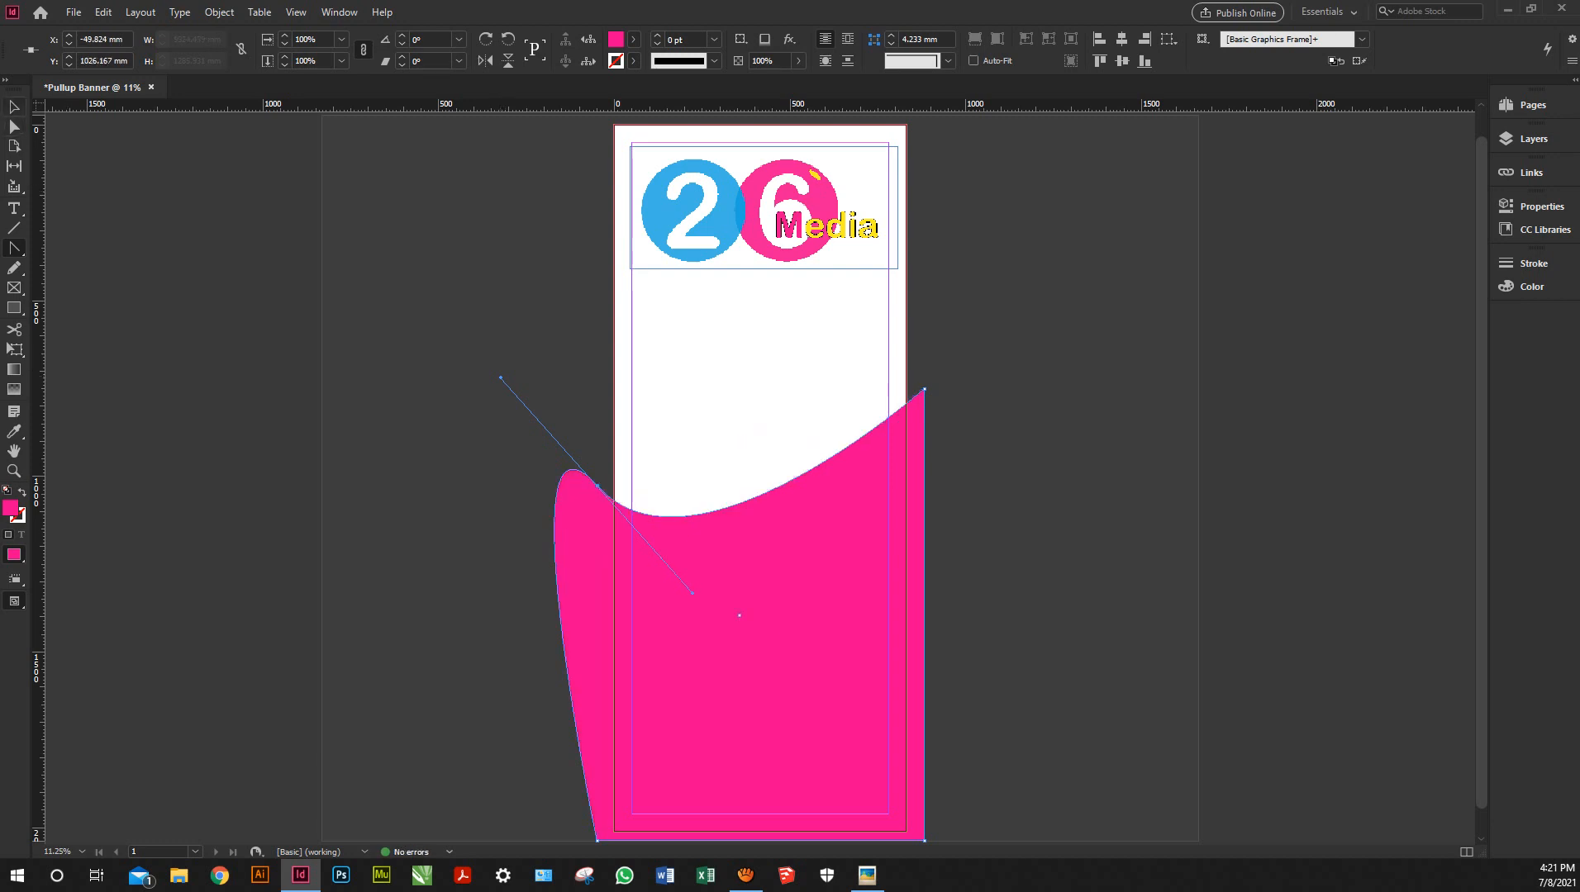
key(v)
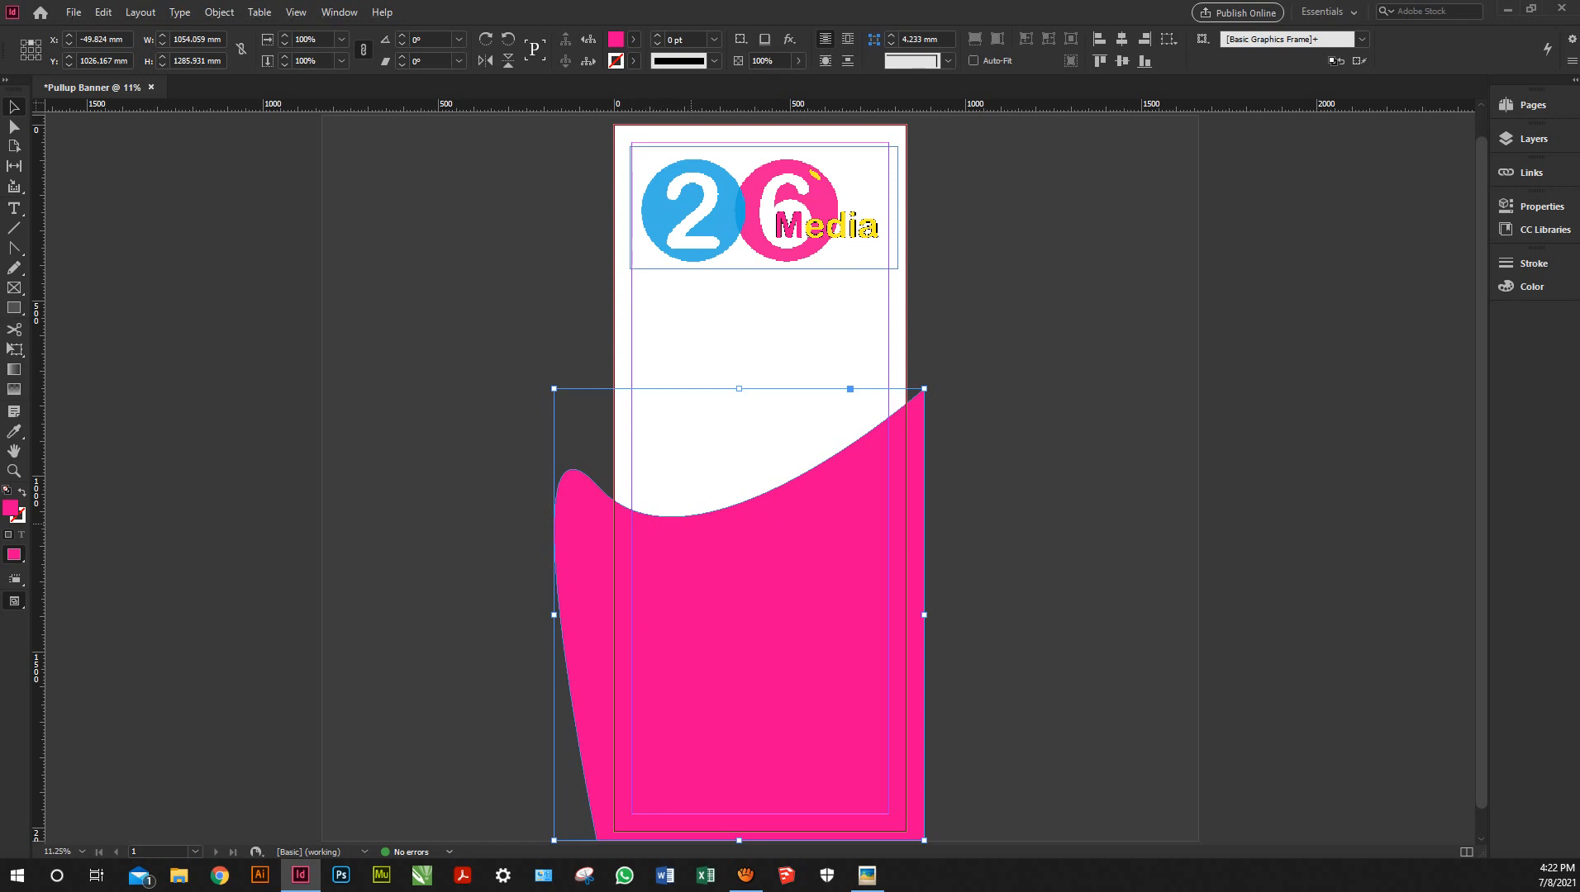
drag(691, 523, 691, 477)
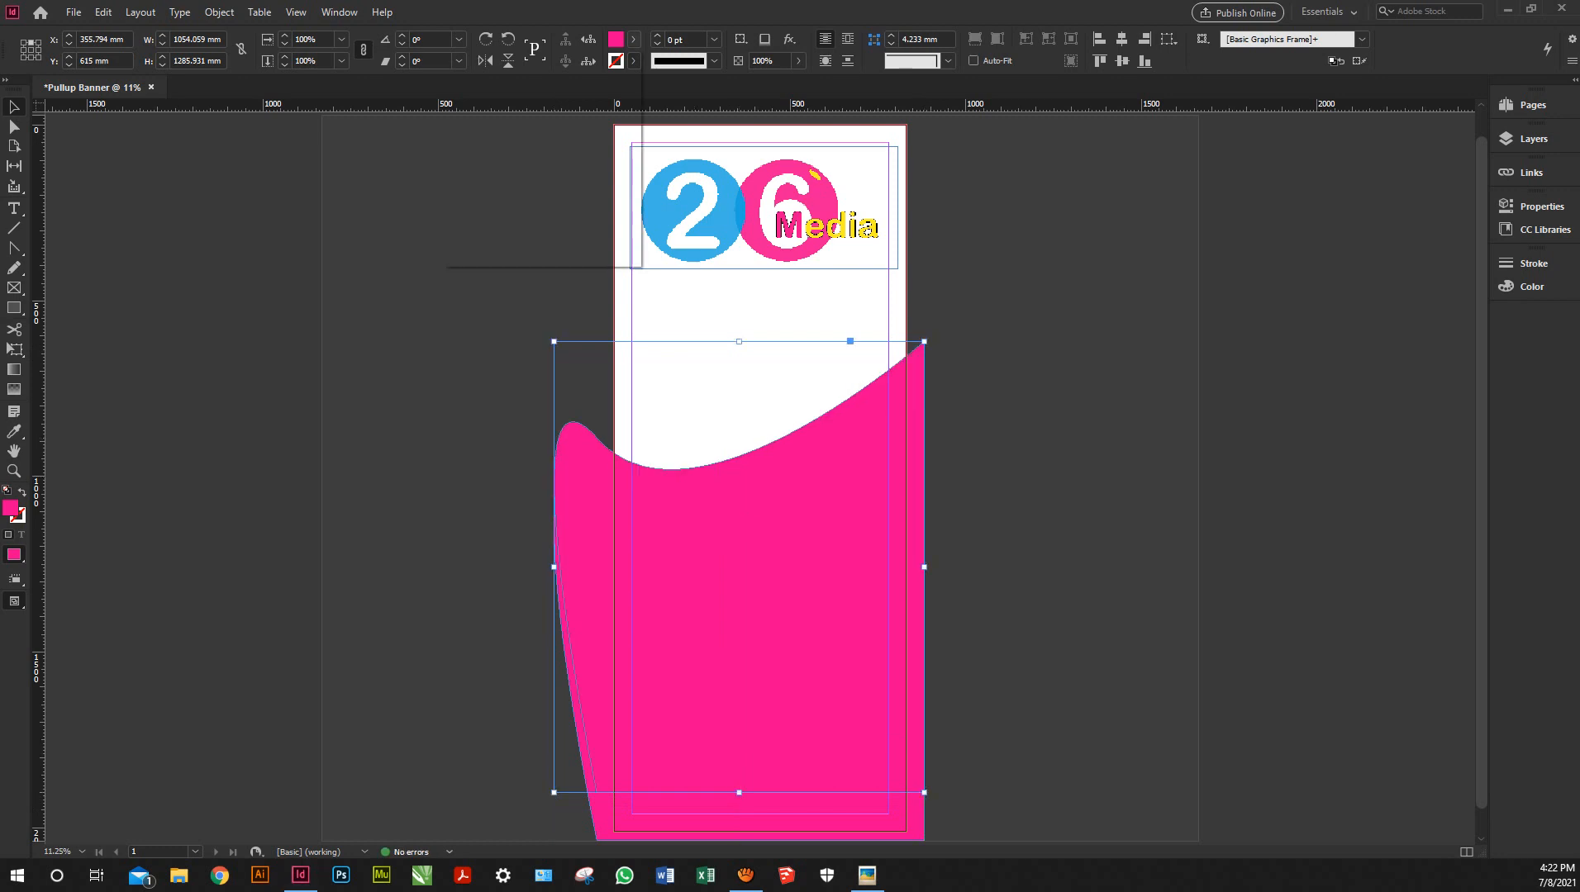
Fill the wave copy with [Paper] white, send it to back, and offset it right and down
click(633, 39)
click(489, 127)
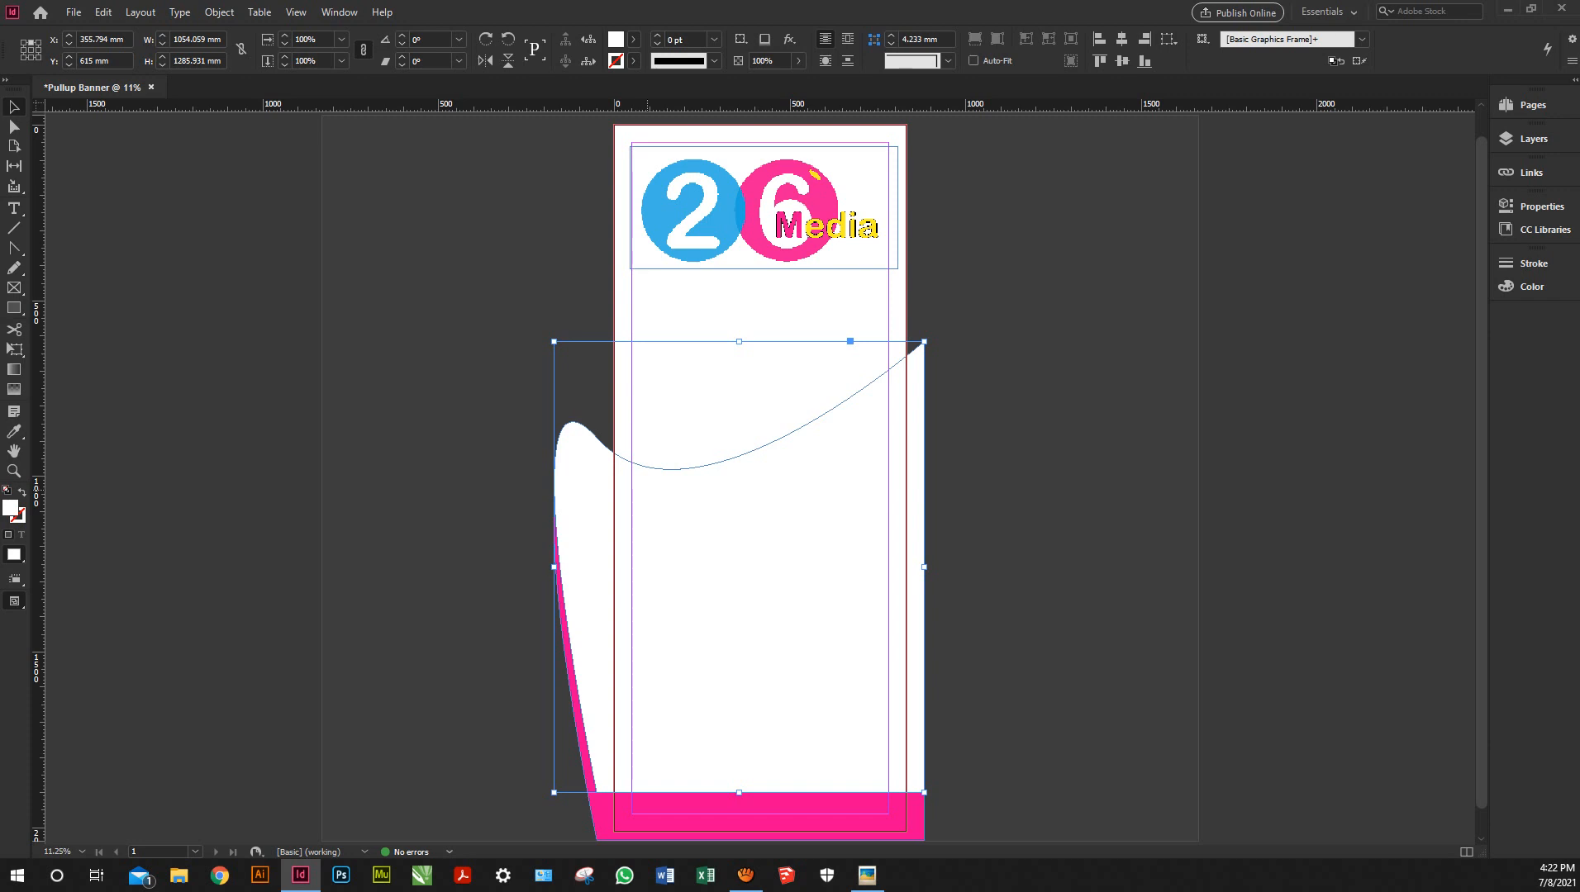
right_click(648, 496)
mouse_move(777, 177)
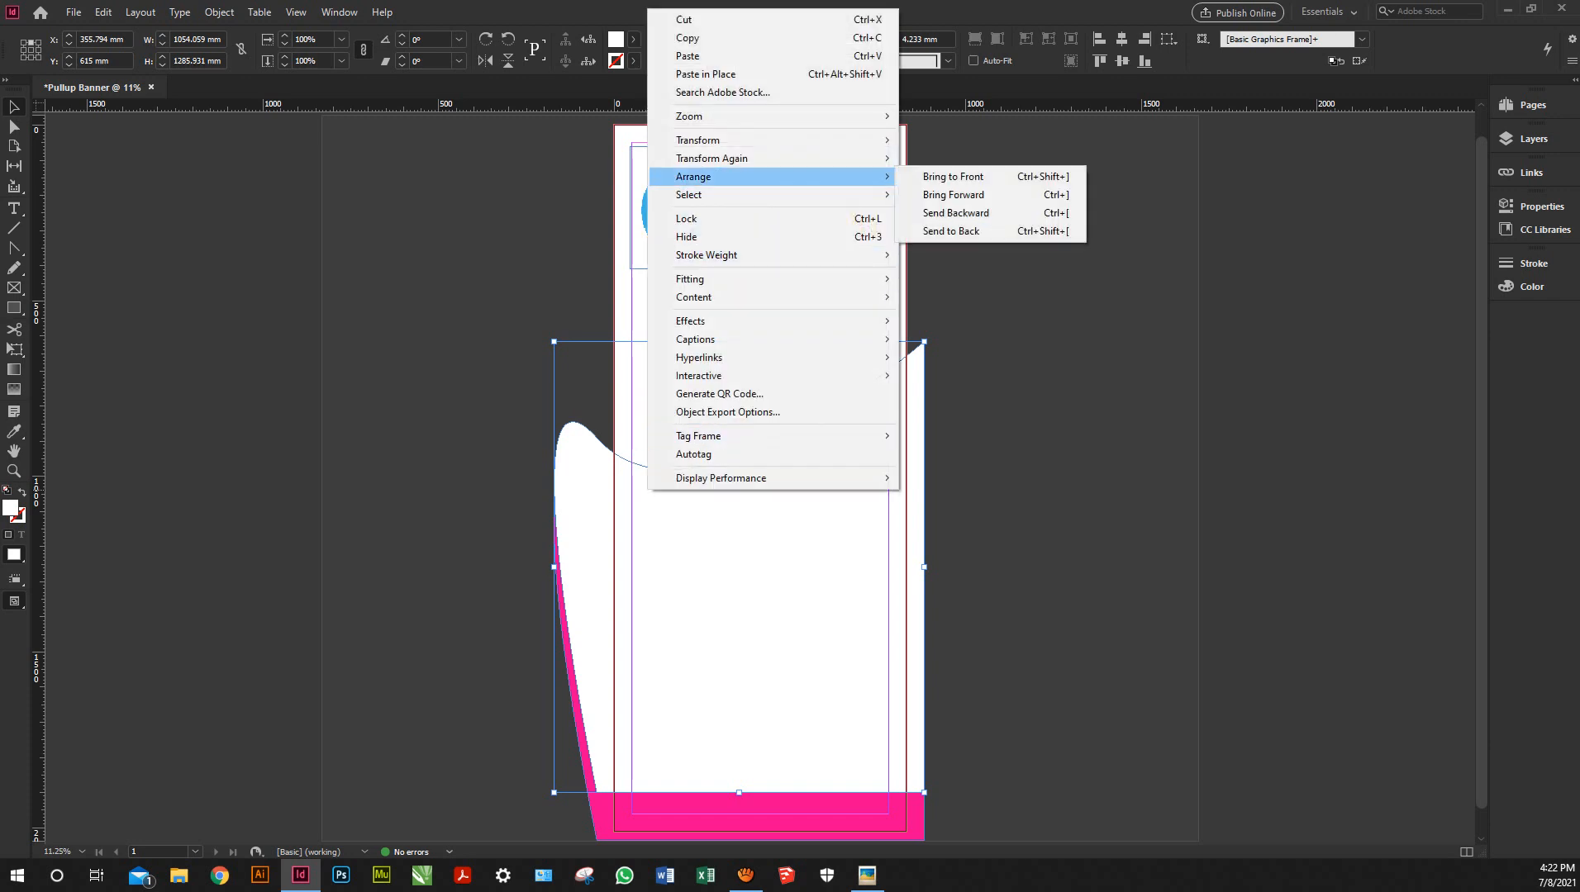
click(951, 232)
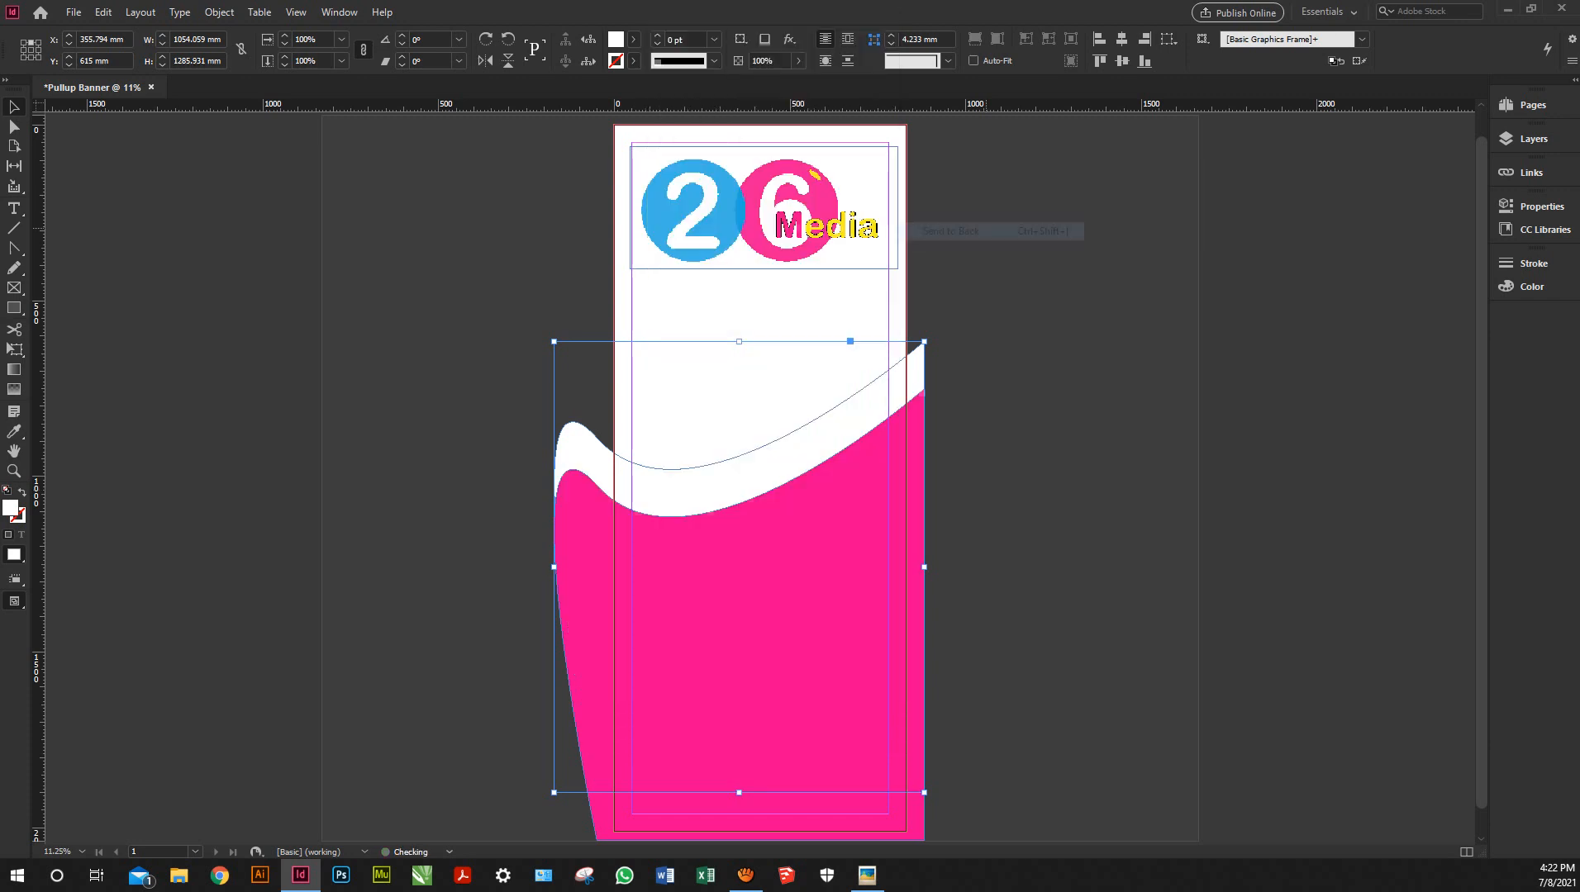
drag(738, 566, 764, 580)
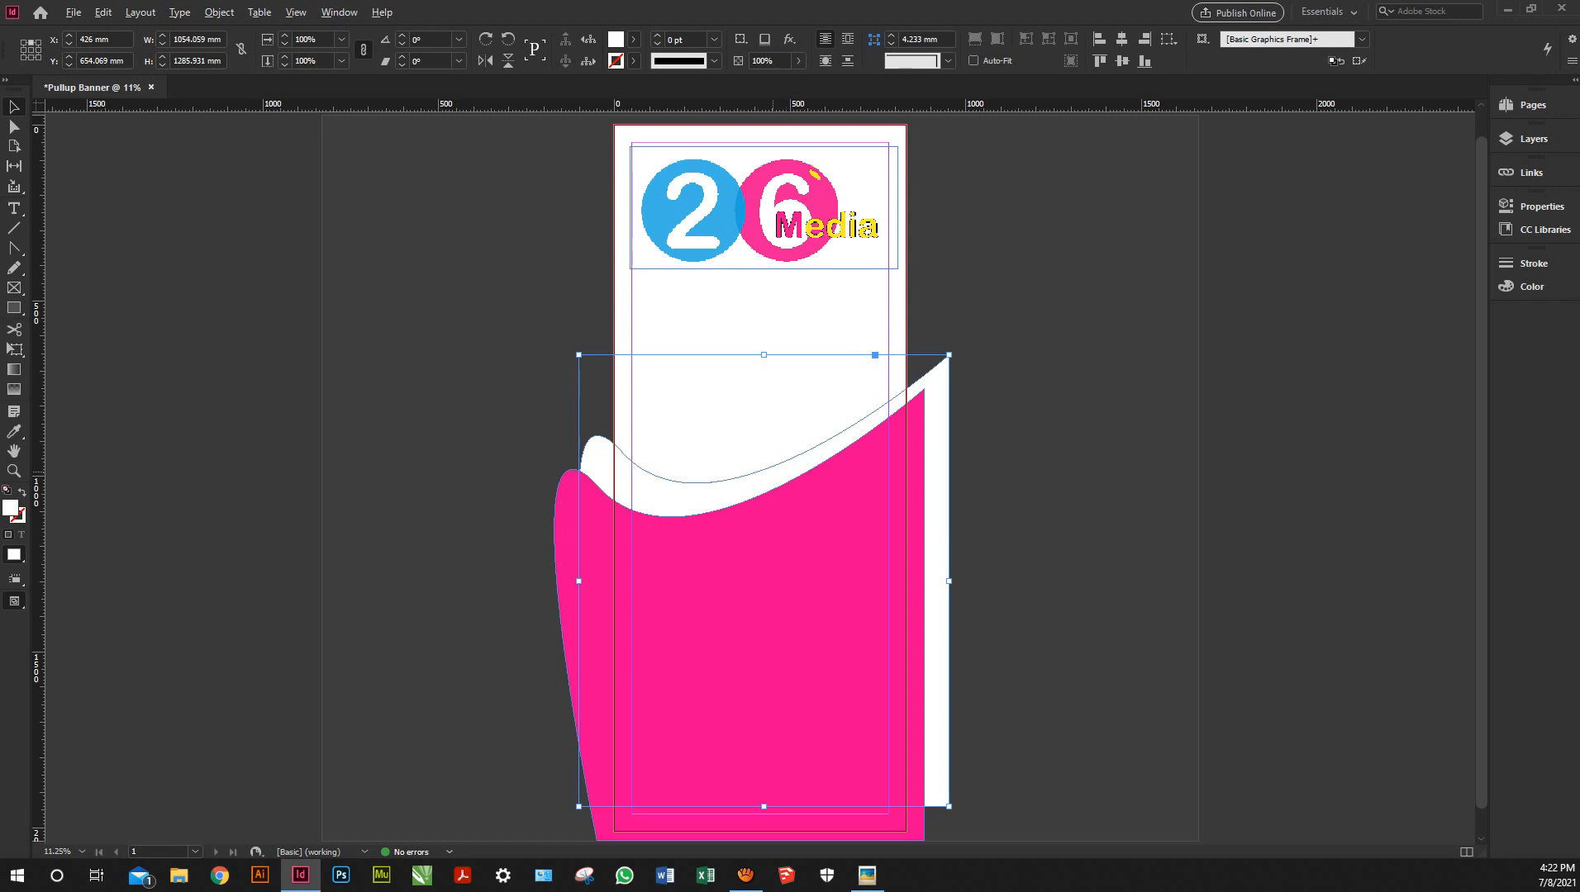
Place another raised copy of the white wave and fill it cyan
drag(764, 581, 764, 564)
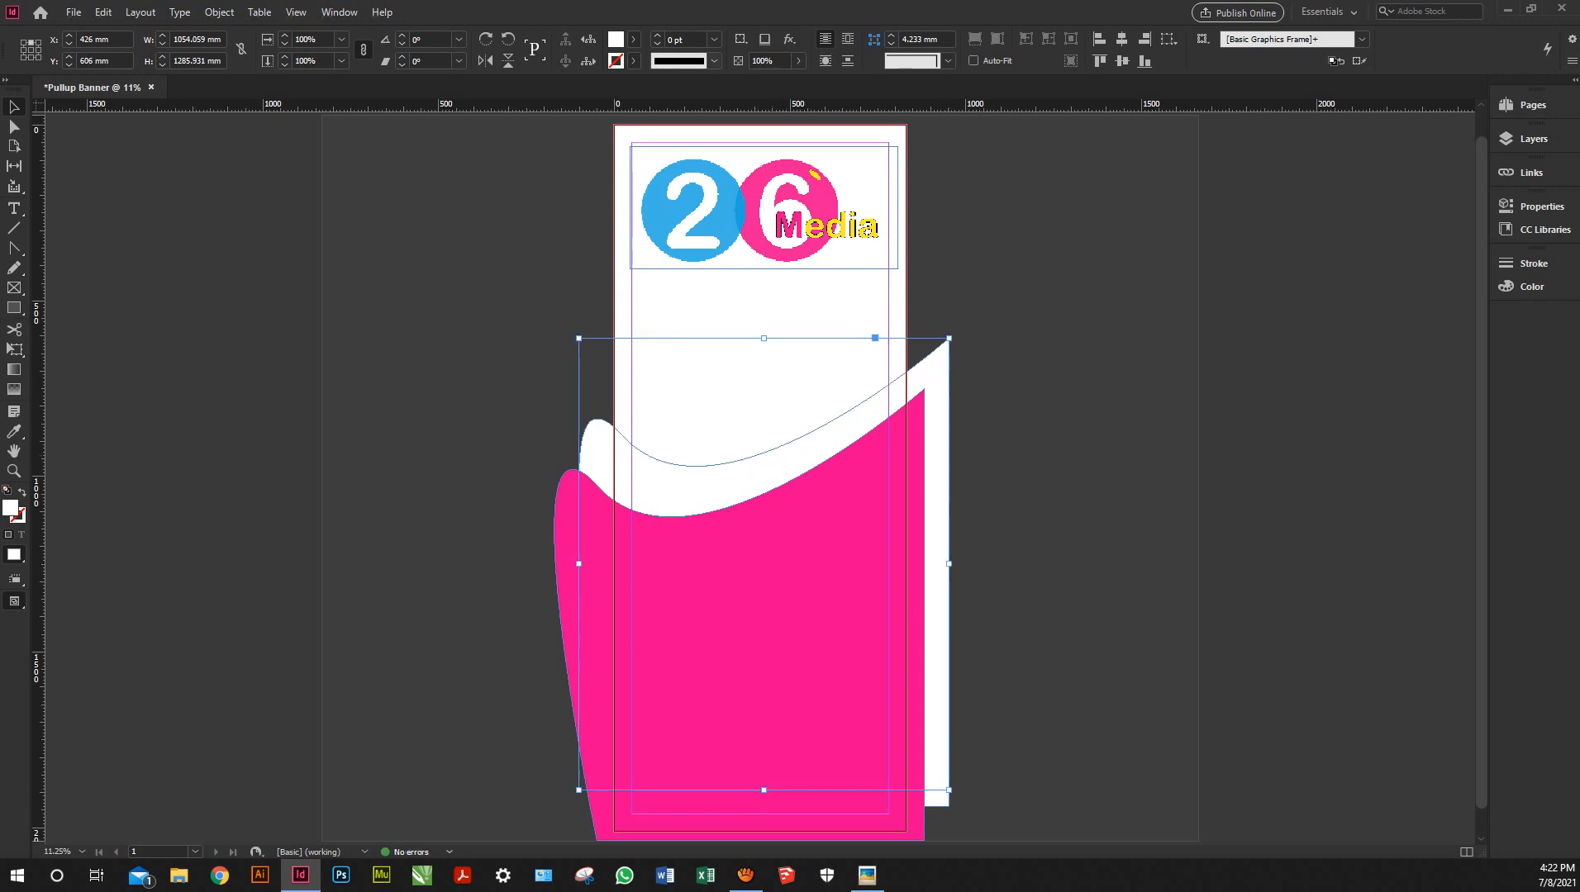
click(633, 39)
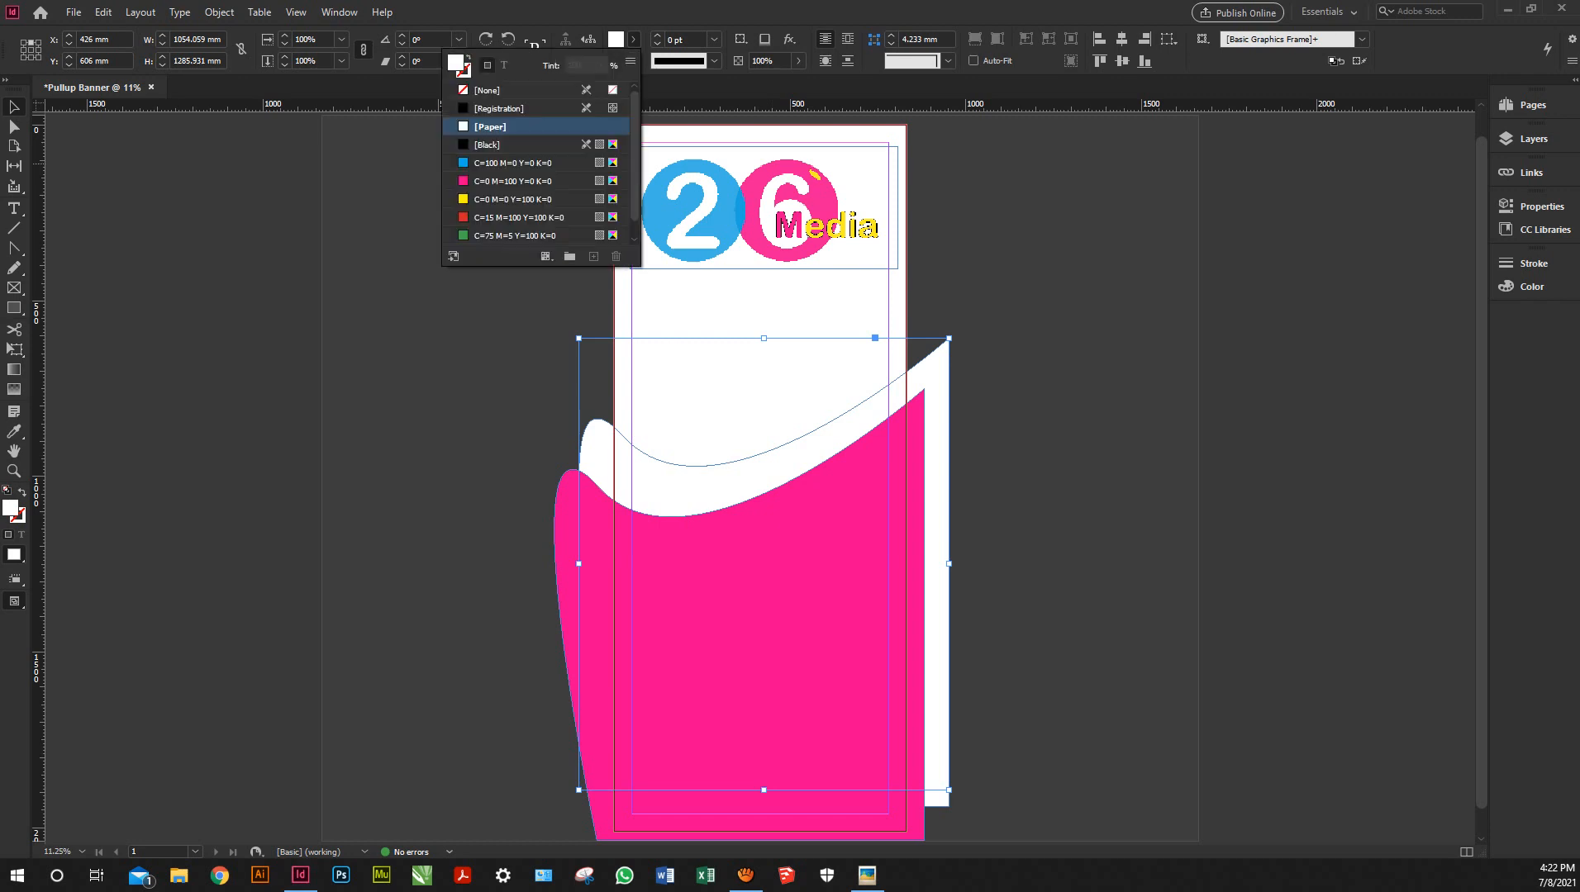
click(513, 163)
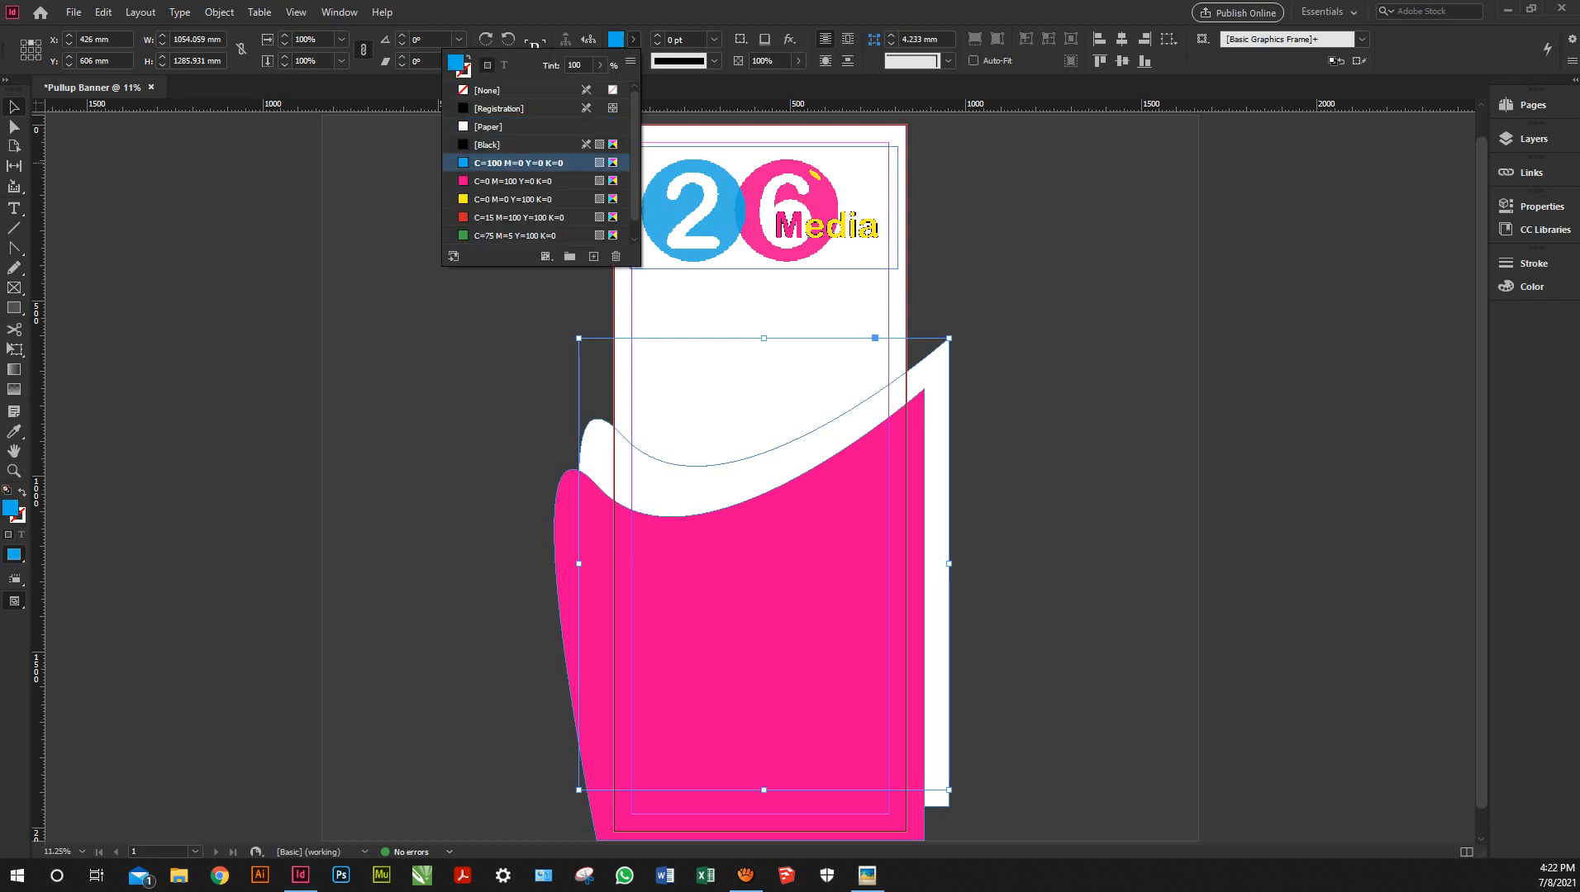
Apply cyan, then sample the logo circle's blue onto the new wave with the Eyedropper
click(636, 468)
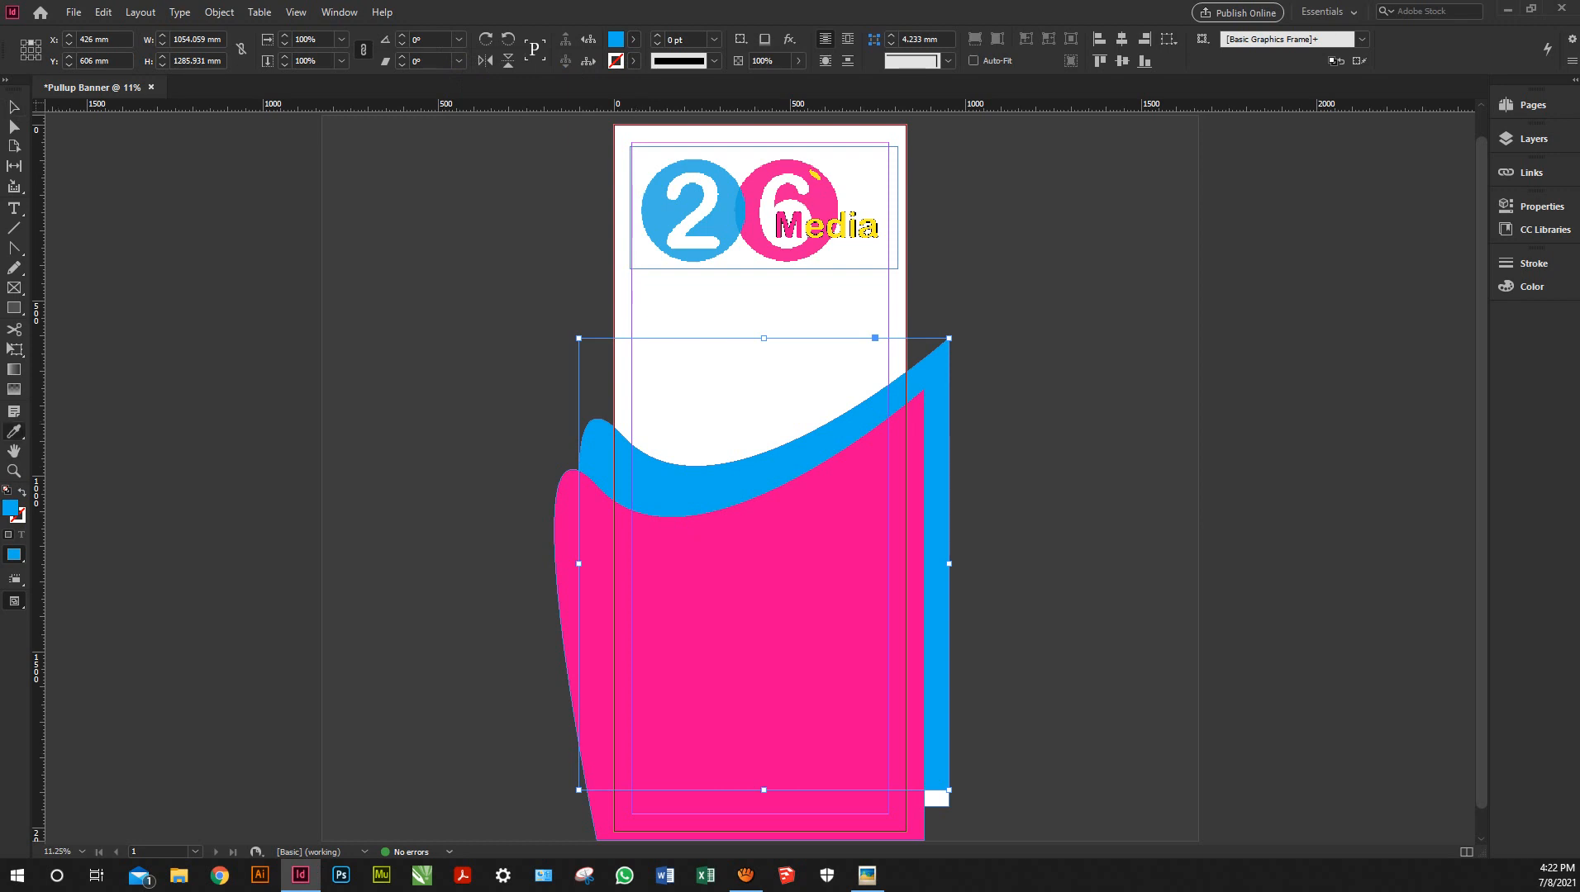
click(14, 431)
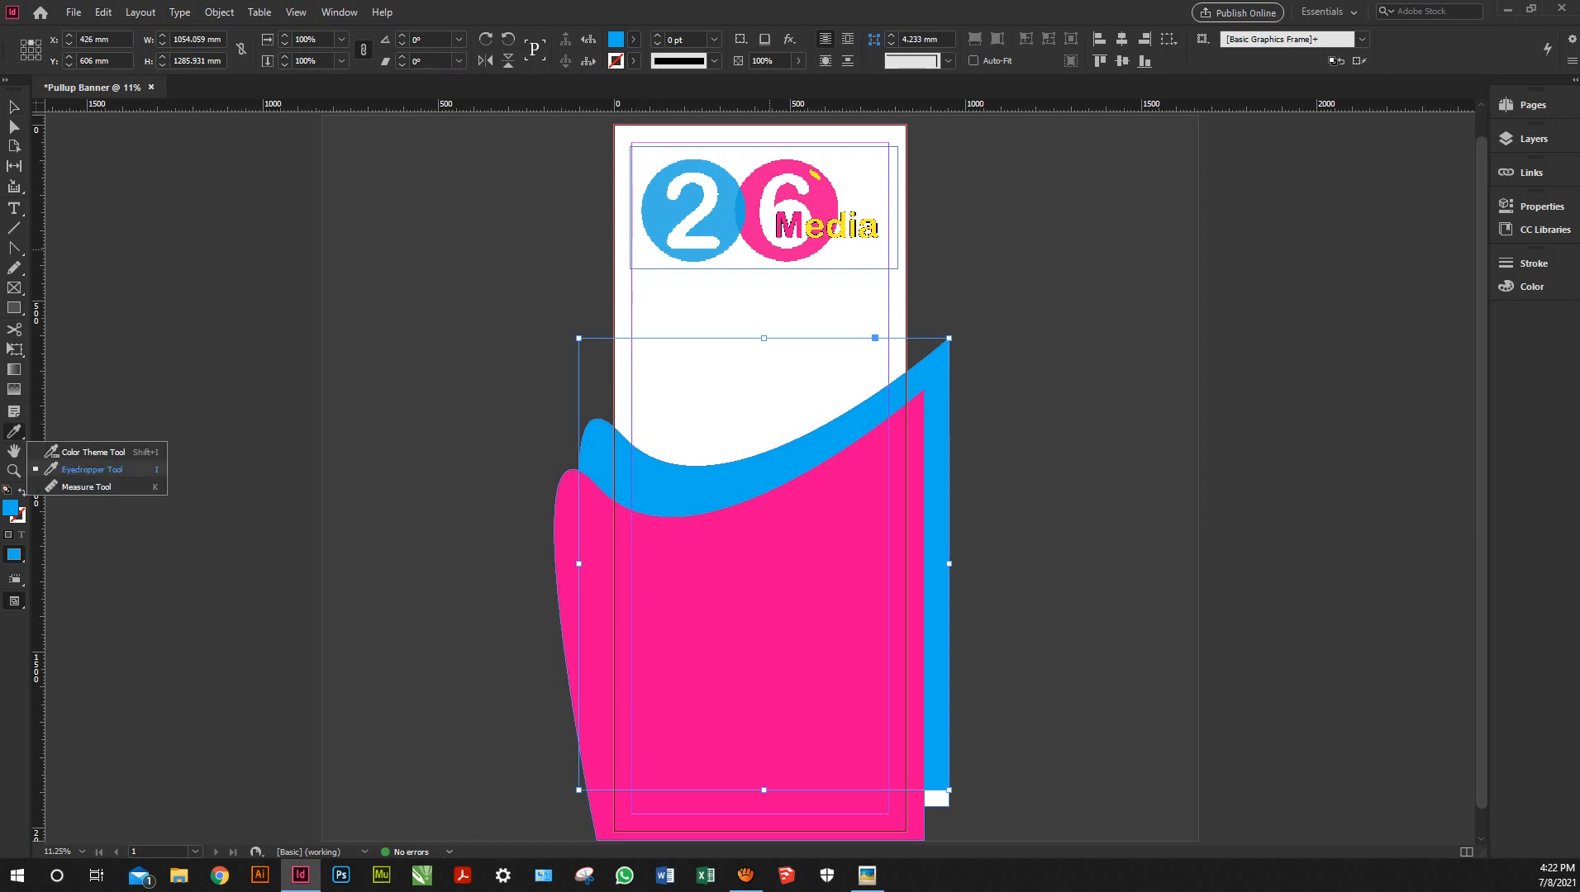
click(91, 470)
click(720, 222)
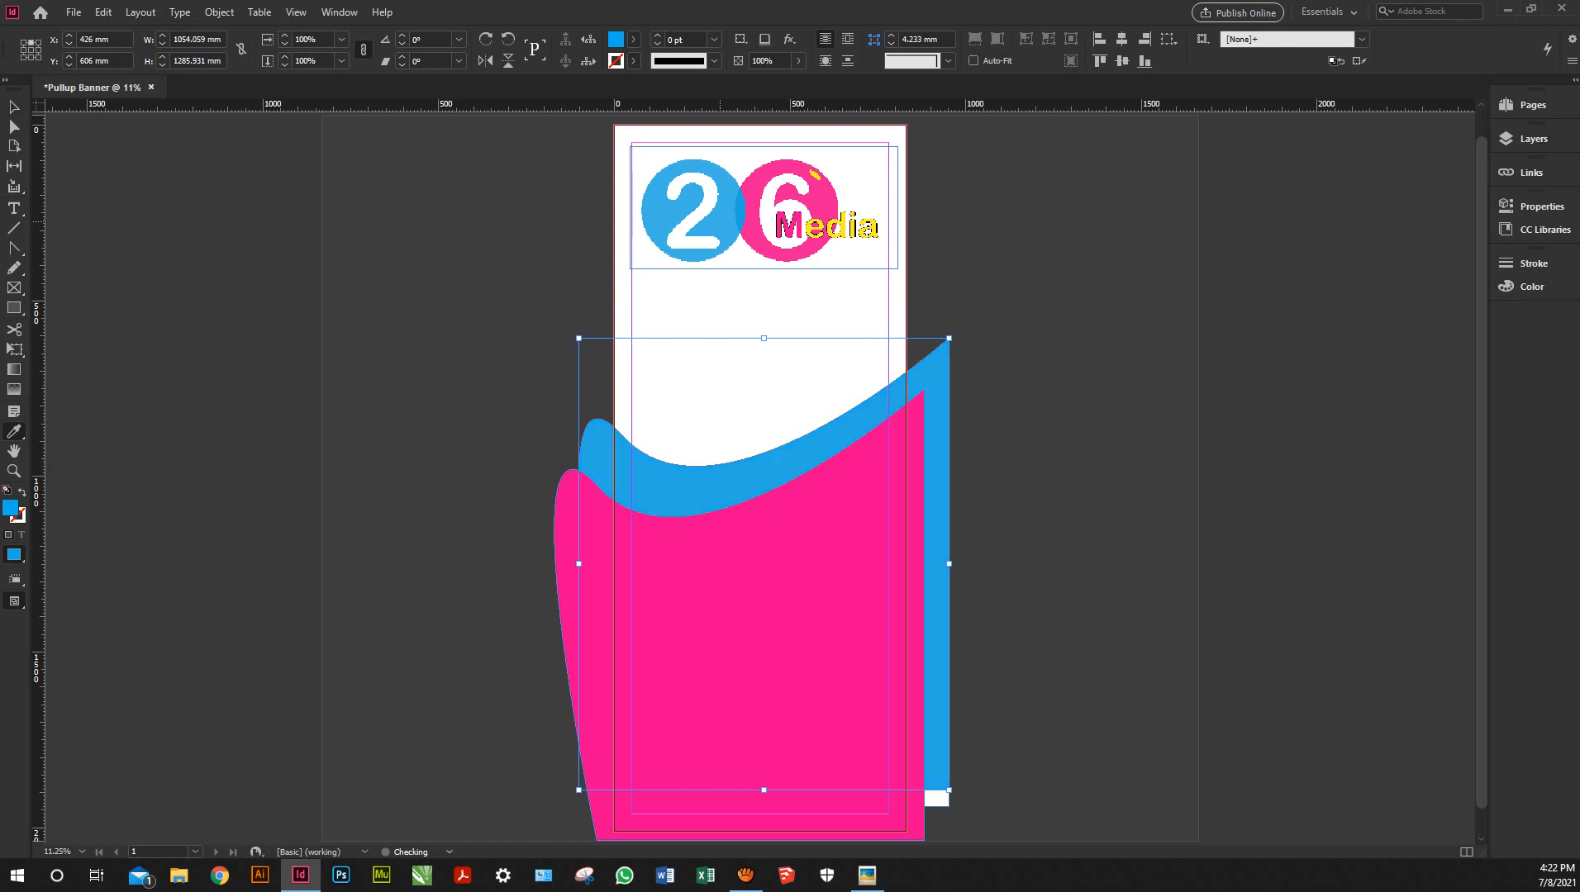
Send the blue wave behind the white one, shift it right, and nudge both waves down
key(v)
key(ctrl+[)
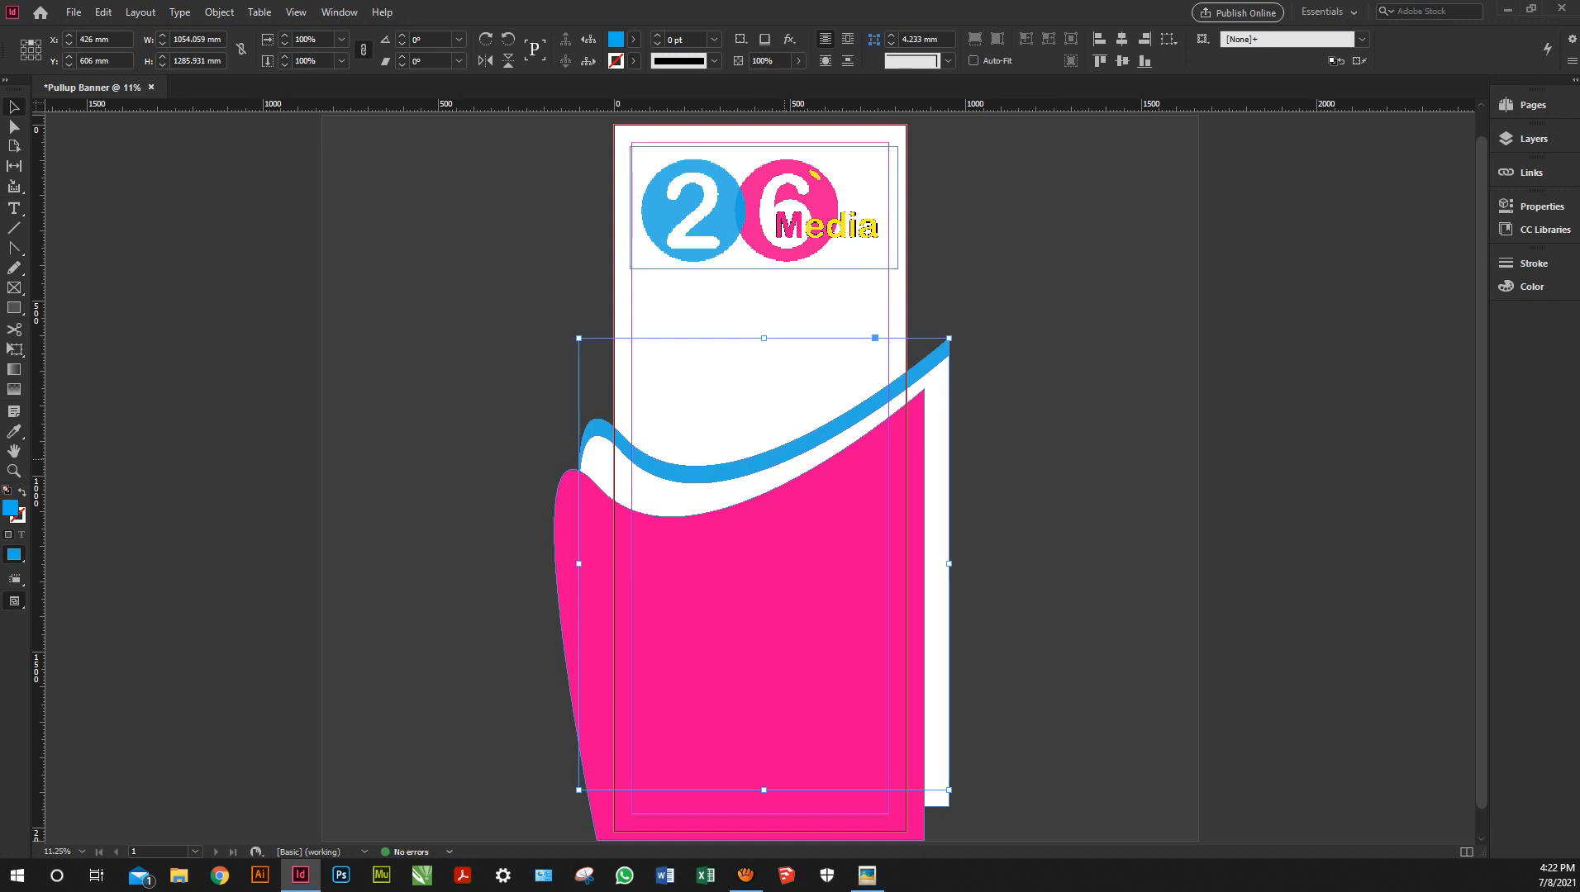
drag(798, 449, 811, 449)
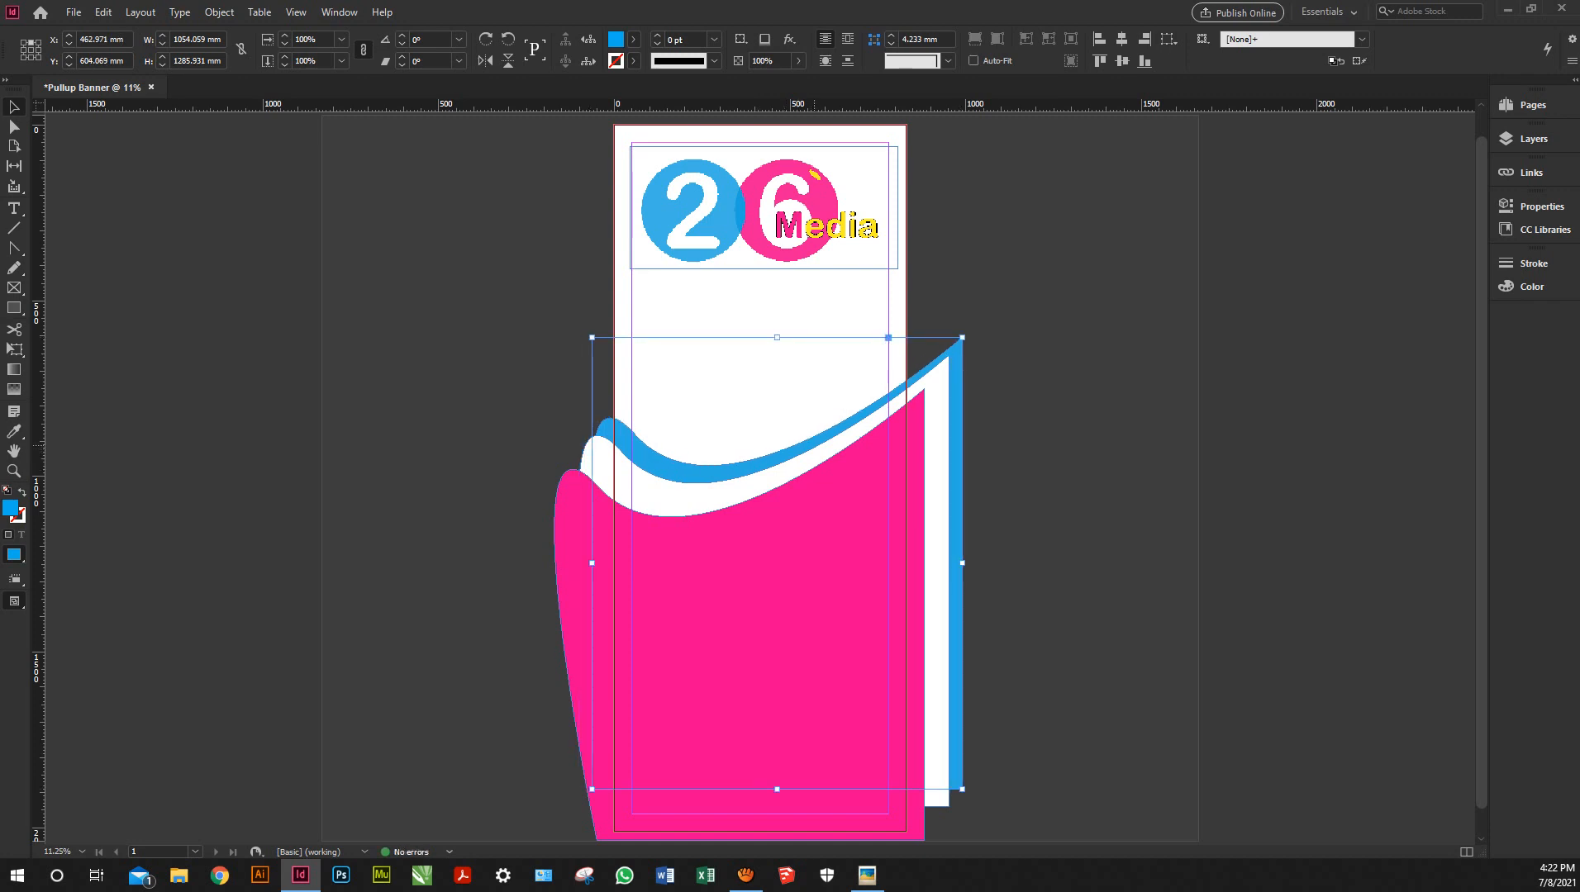
drag(1023, 295, 944, 377)
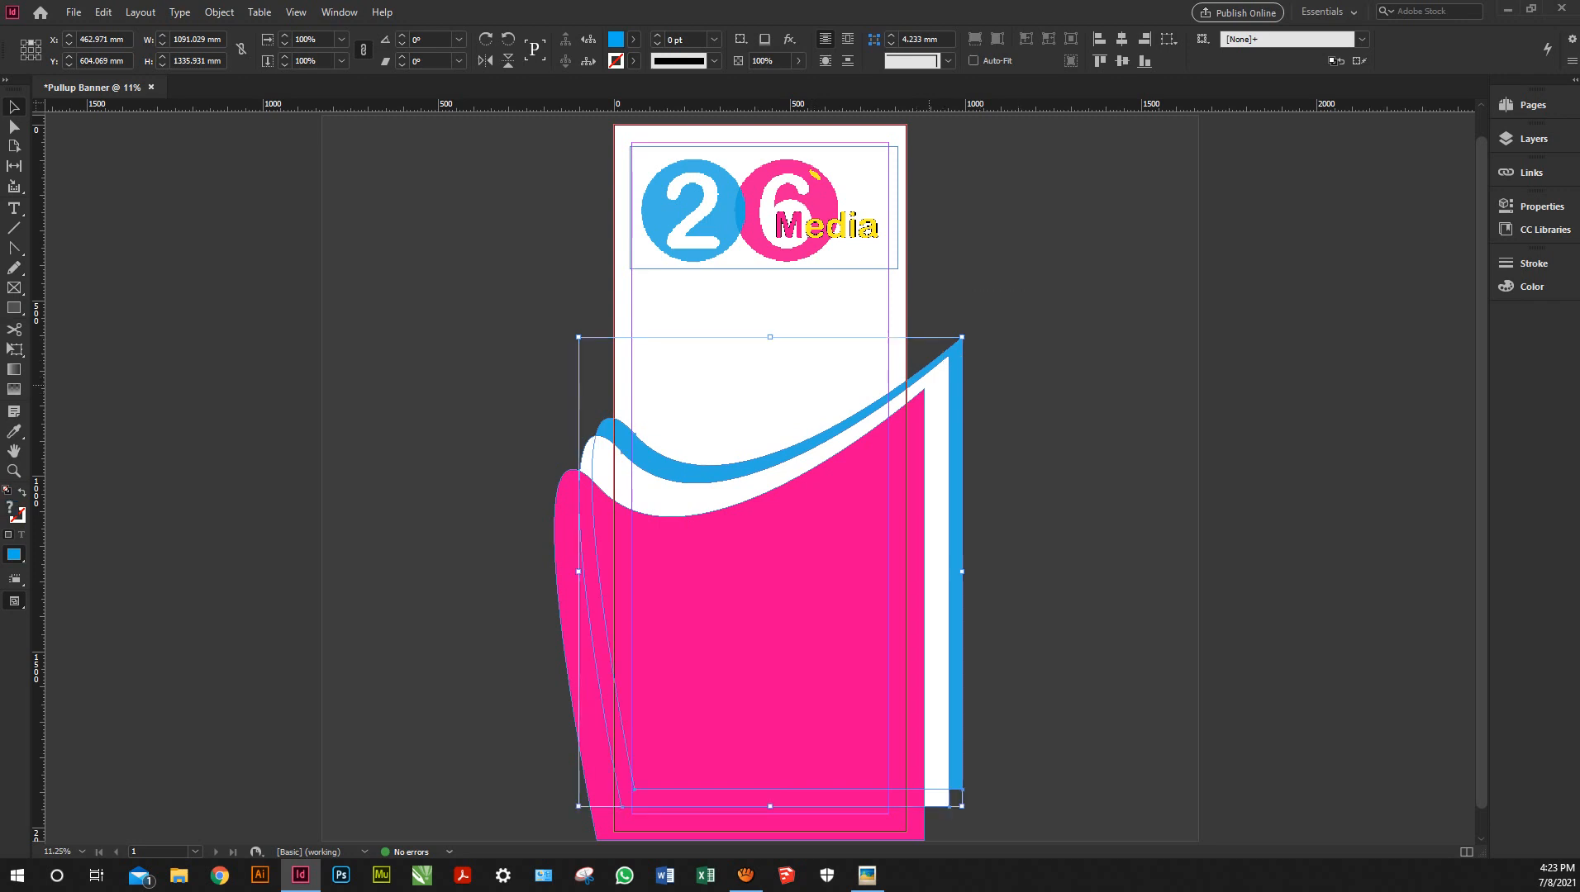
key(Down)
key(Down)
key(Down)
key(Down)
key(Down)
key(Down)
key(Down)
key(Down)
key(Down)
key(Down)
key(Down)
key(Down)
key(Down)
key(Down)
key(Down)
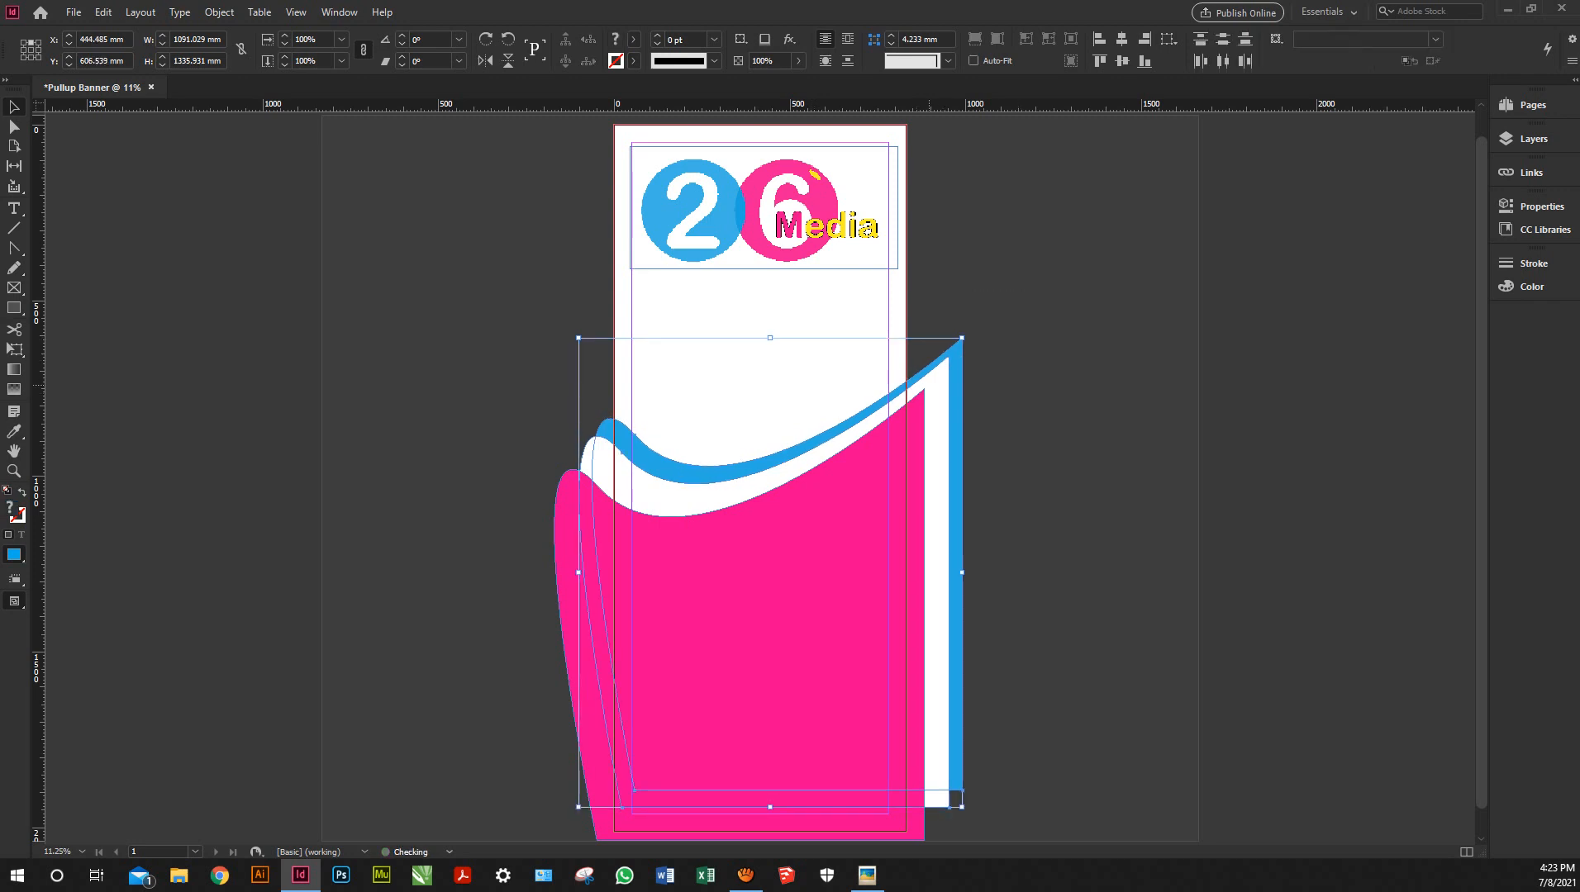
key(Down)
key(Down)
key(Down)
key(Down)
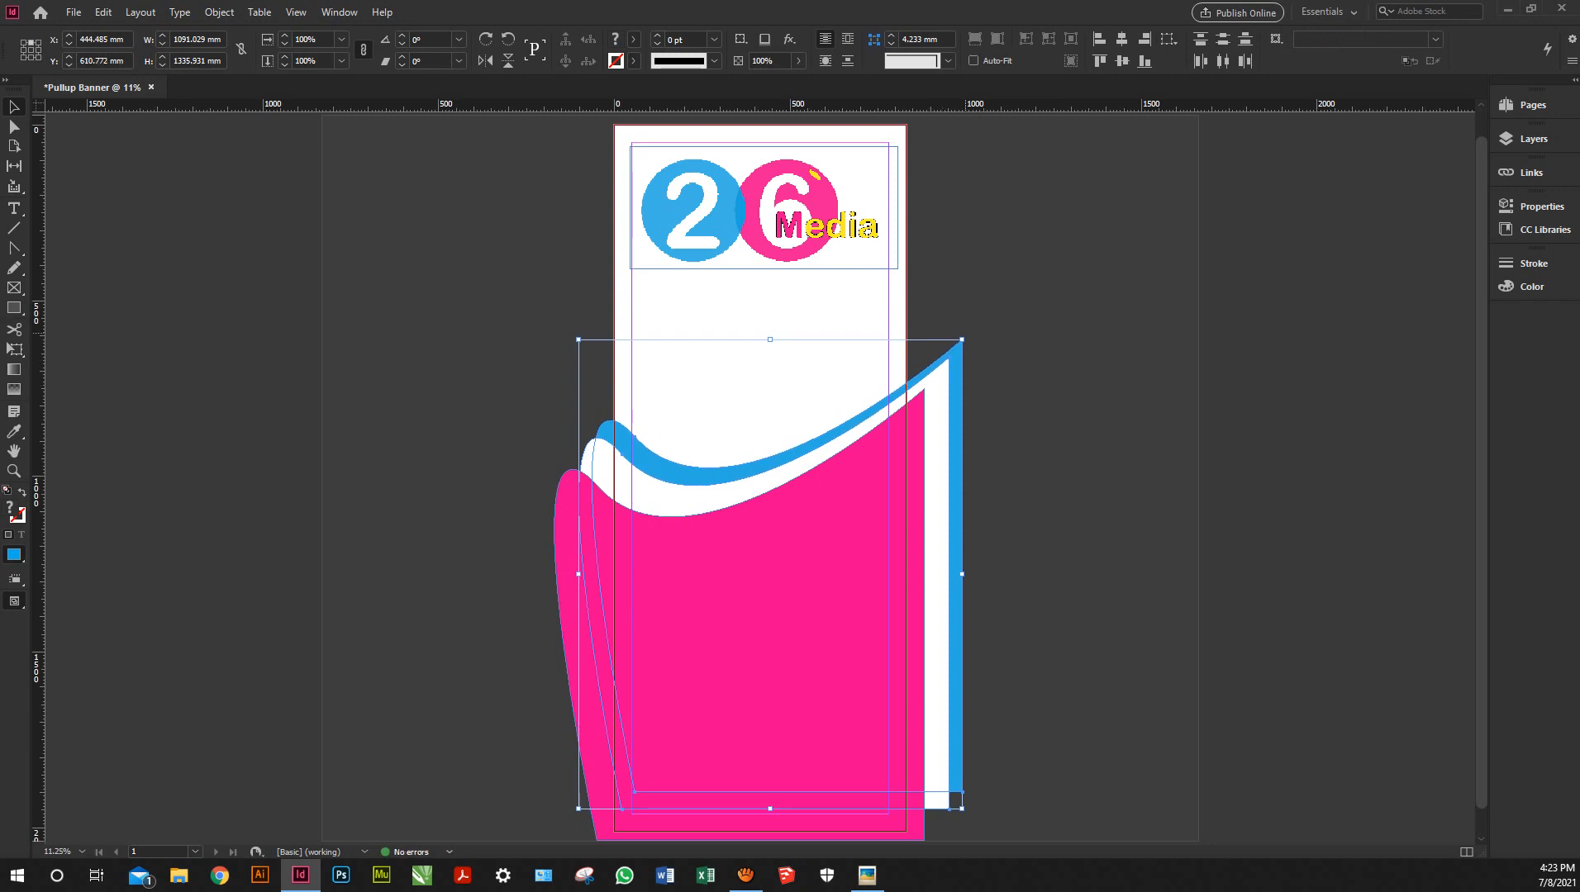
drag(964, 334, 974, 347)
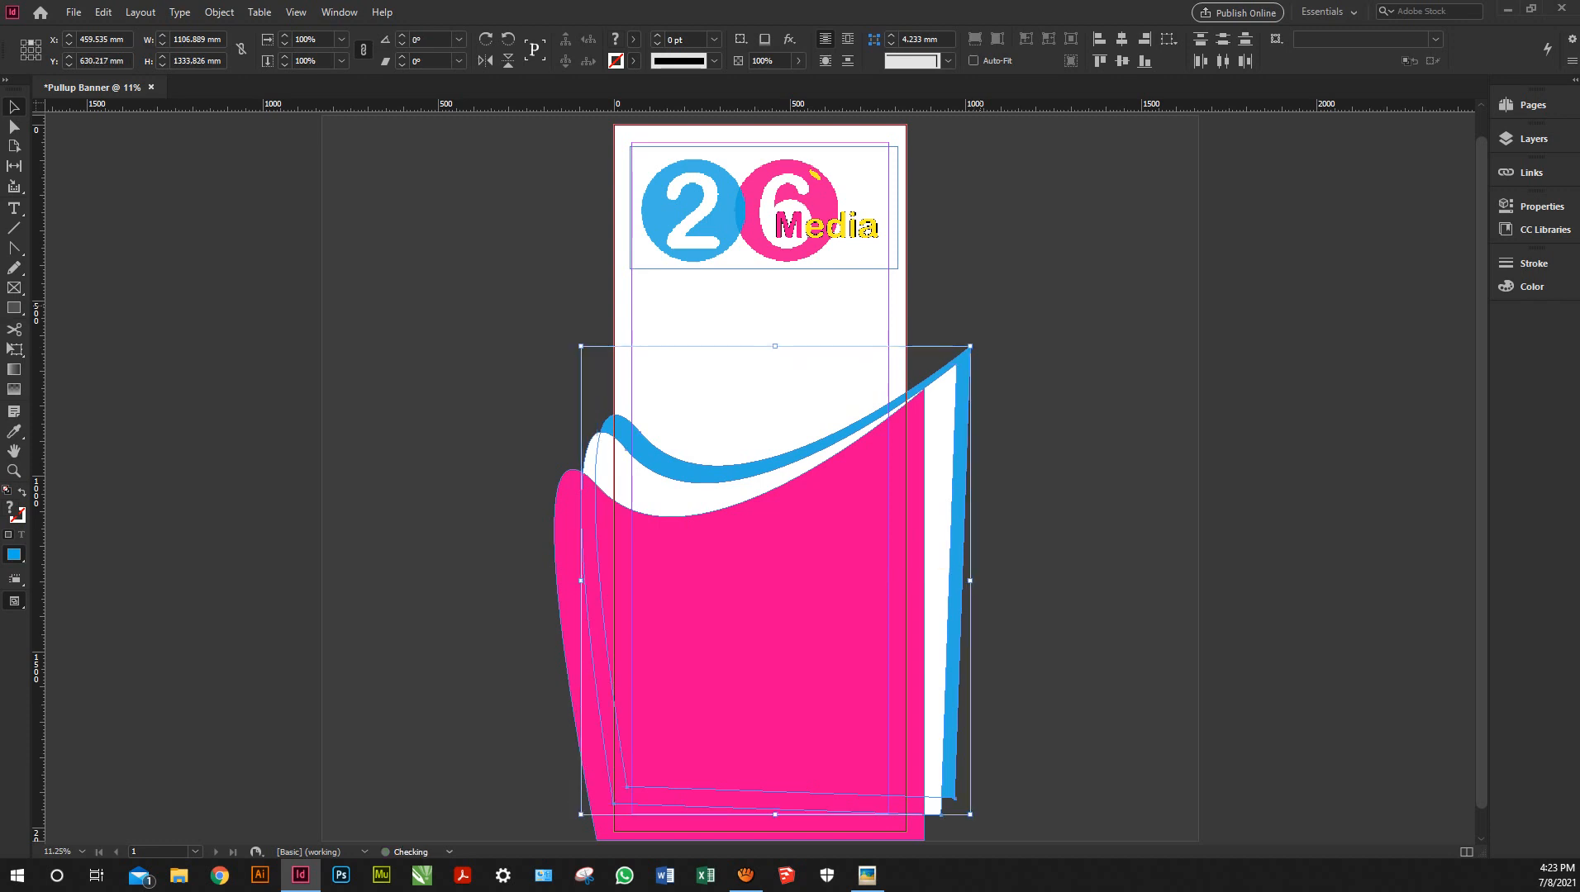
Tilt the blue wave about 3 degrees, nudge it down, and check it in Preview mode
click(1033, 350)
click(965, 357)
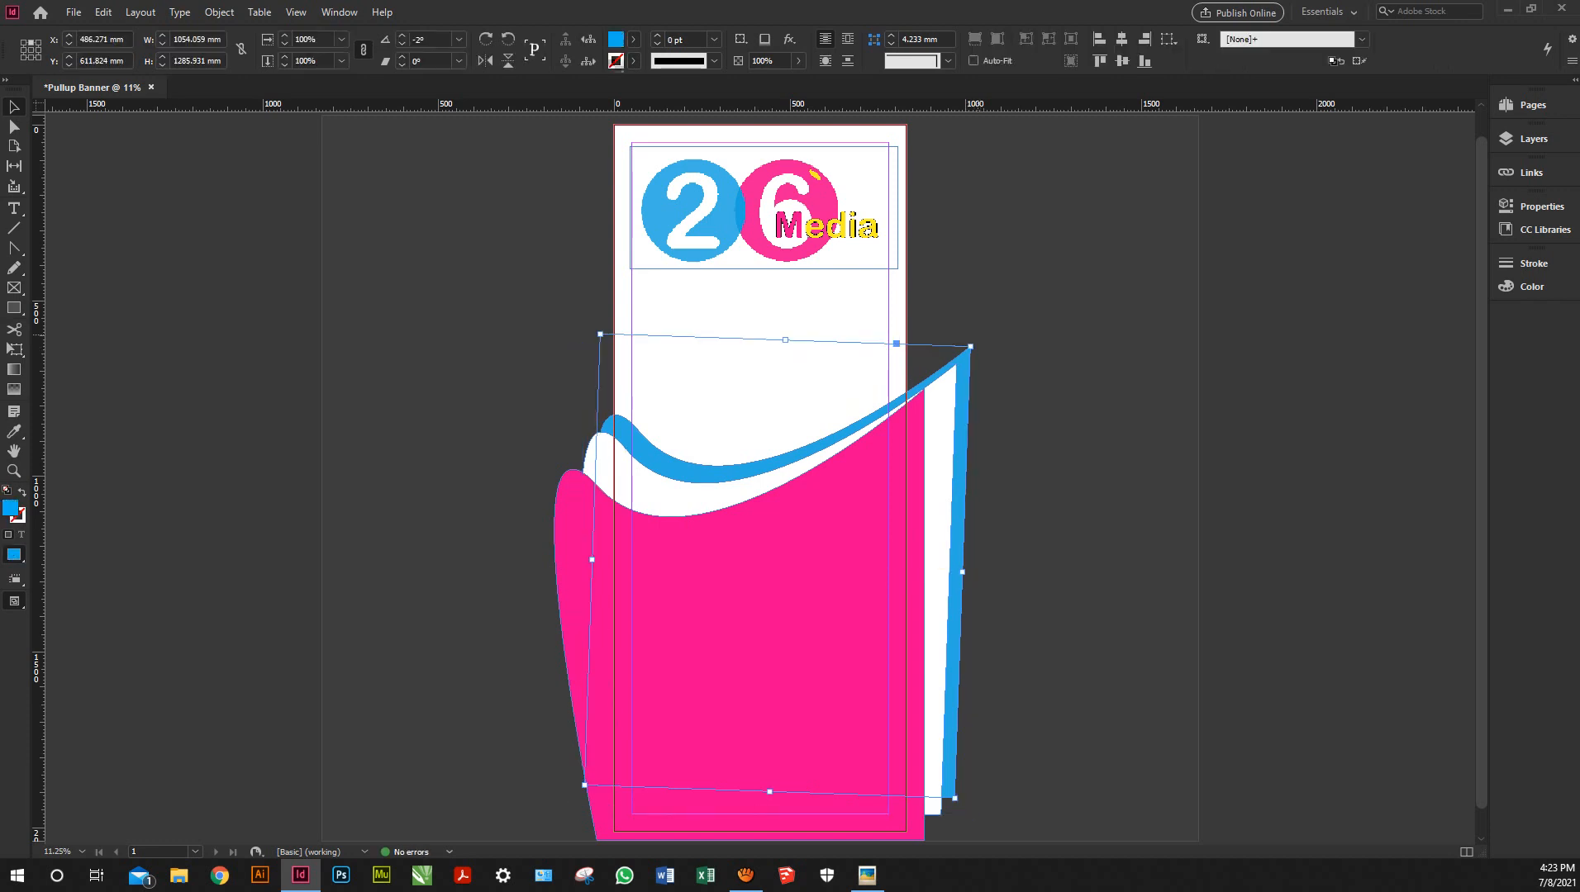
drag(978, 337, 974, 349)
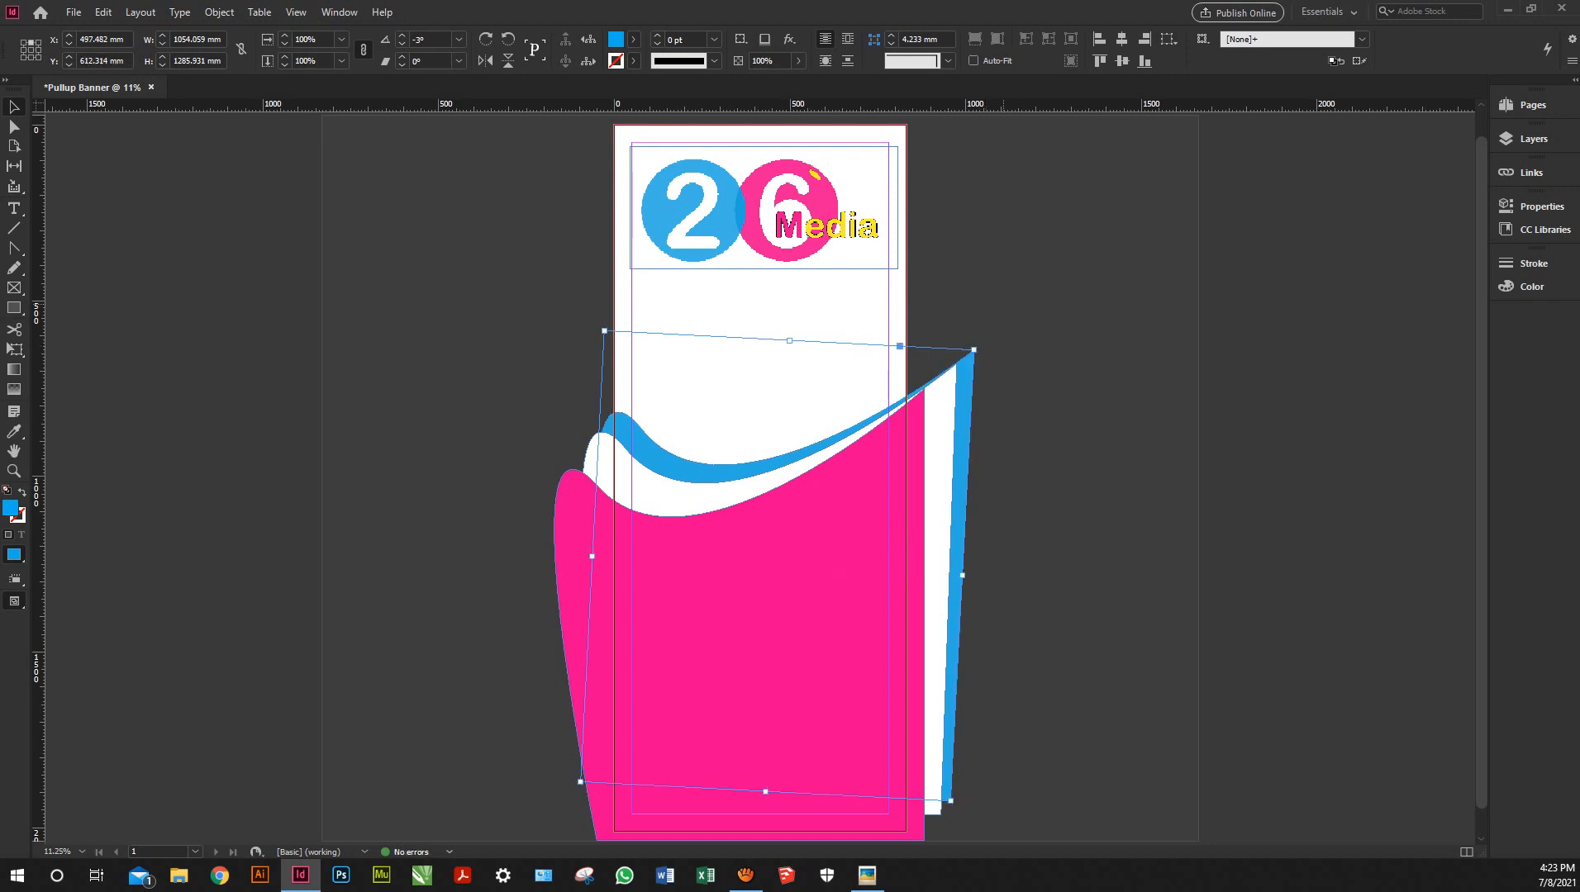
key(Down)
key(Down)
key(Down)
click(1003, 306)
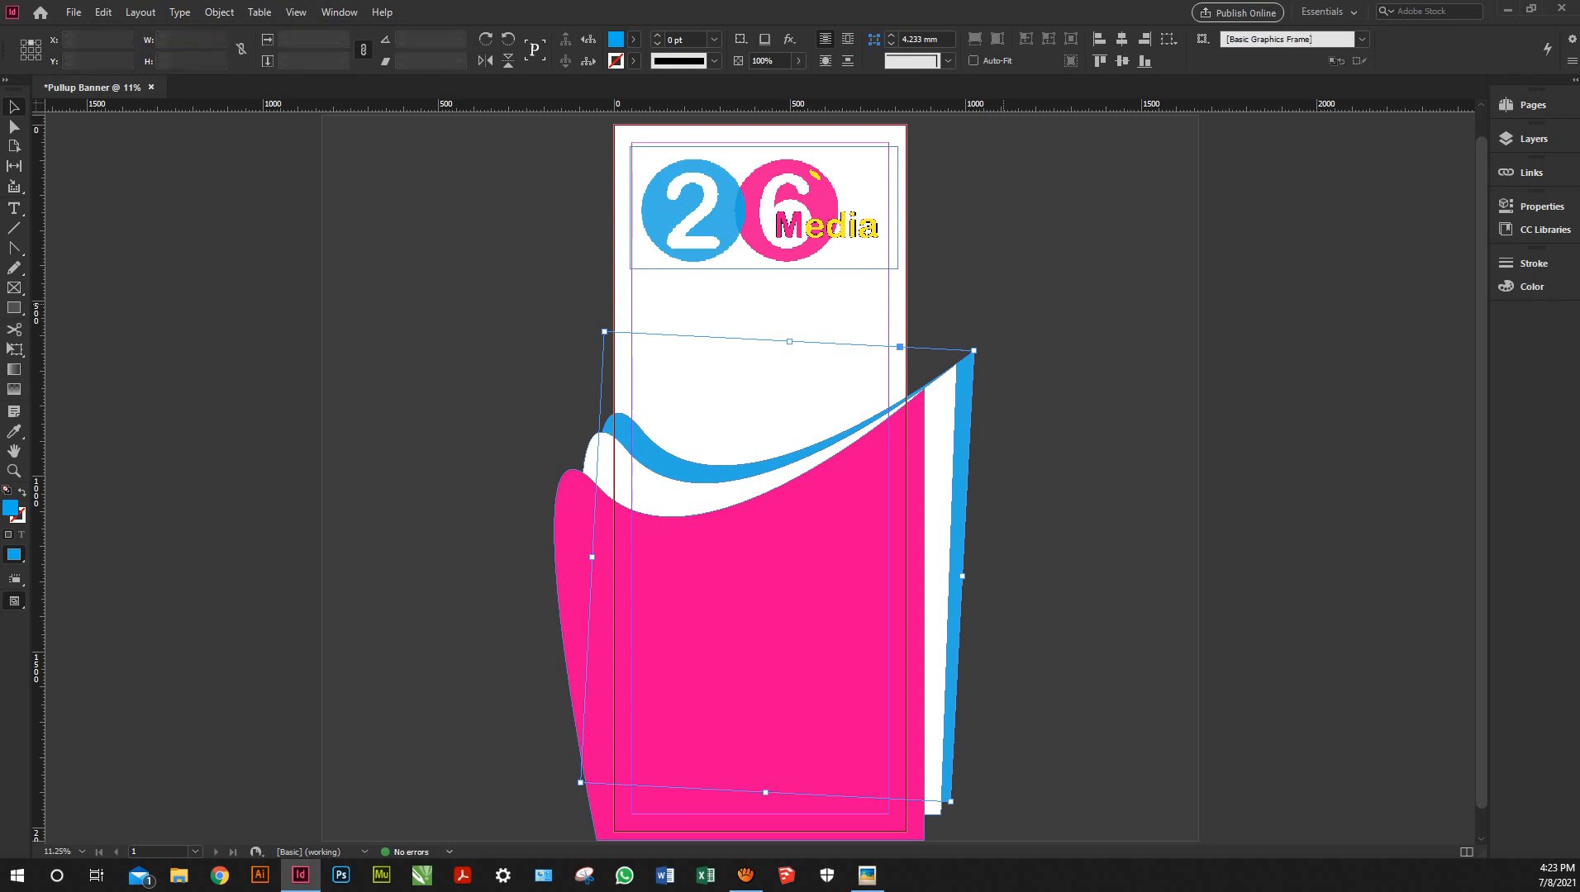
key(w)
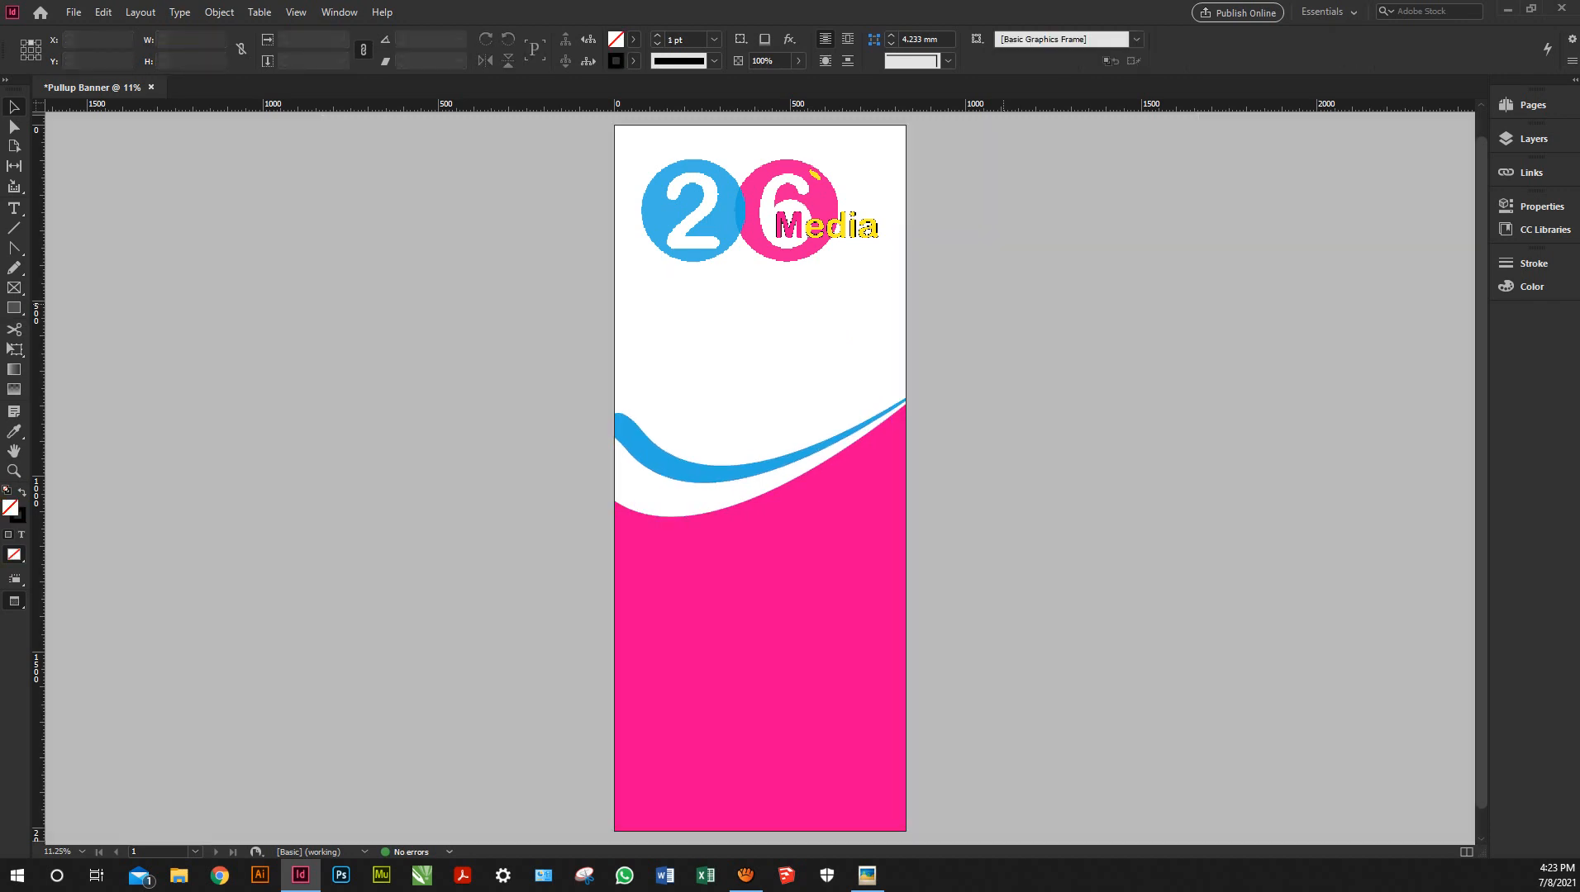
key(w)
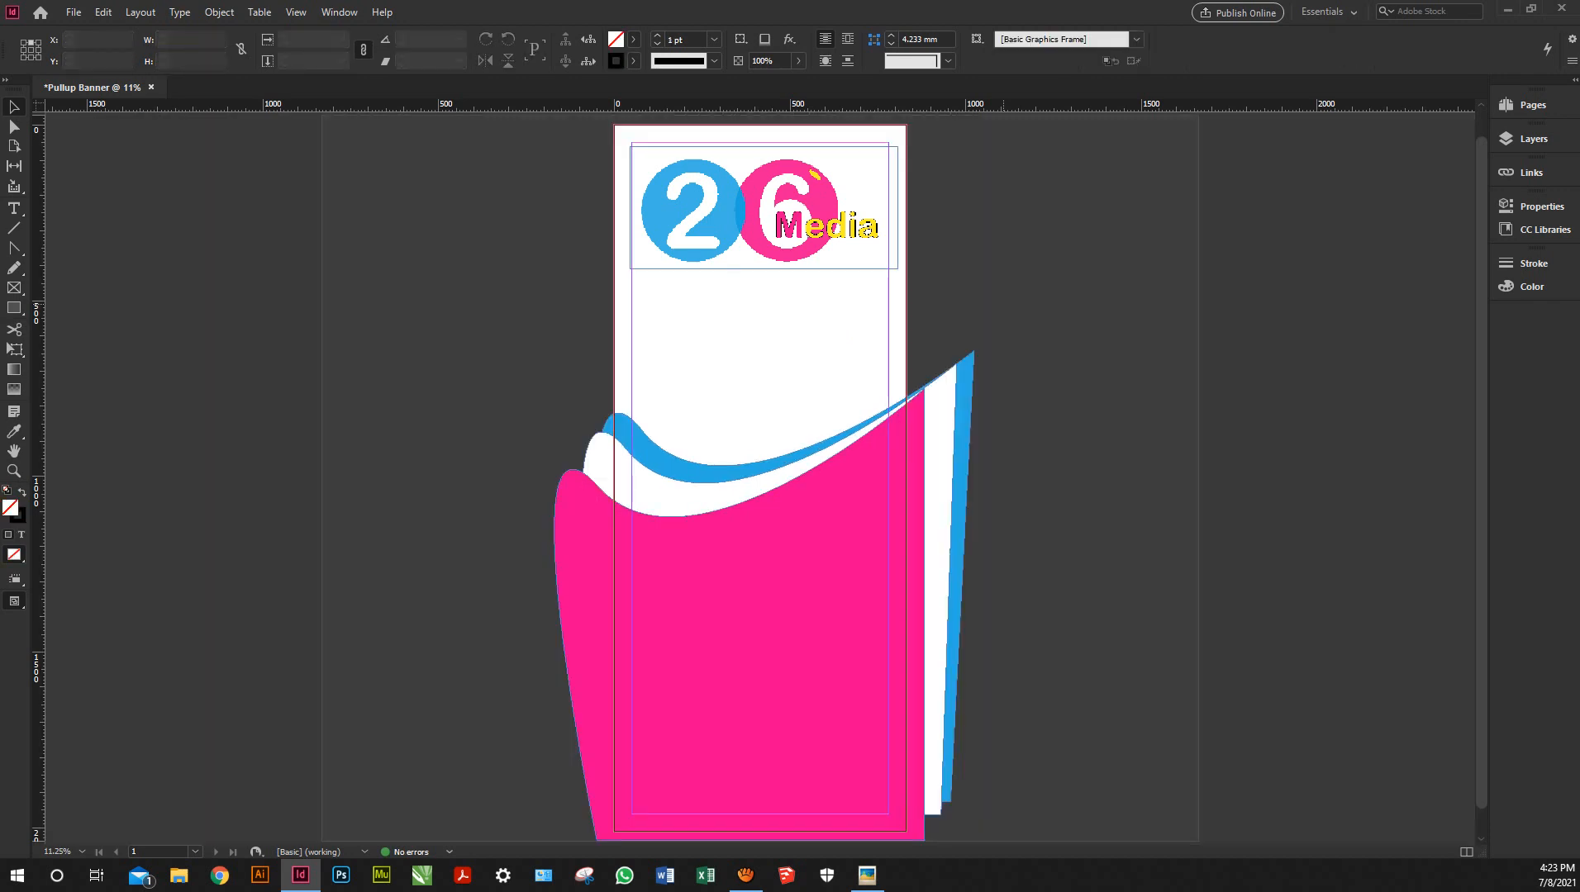
Stretch the blue and white waves further left and preview the trimmed banner again
drag(564, 391, 617, 449)
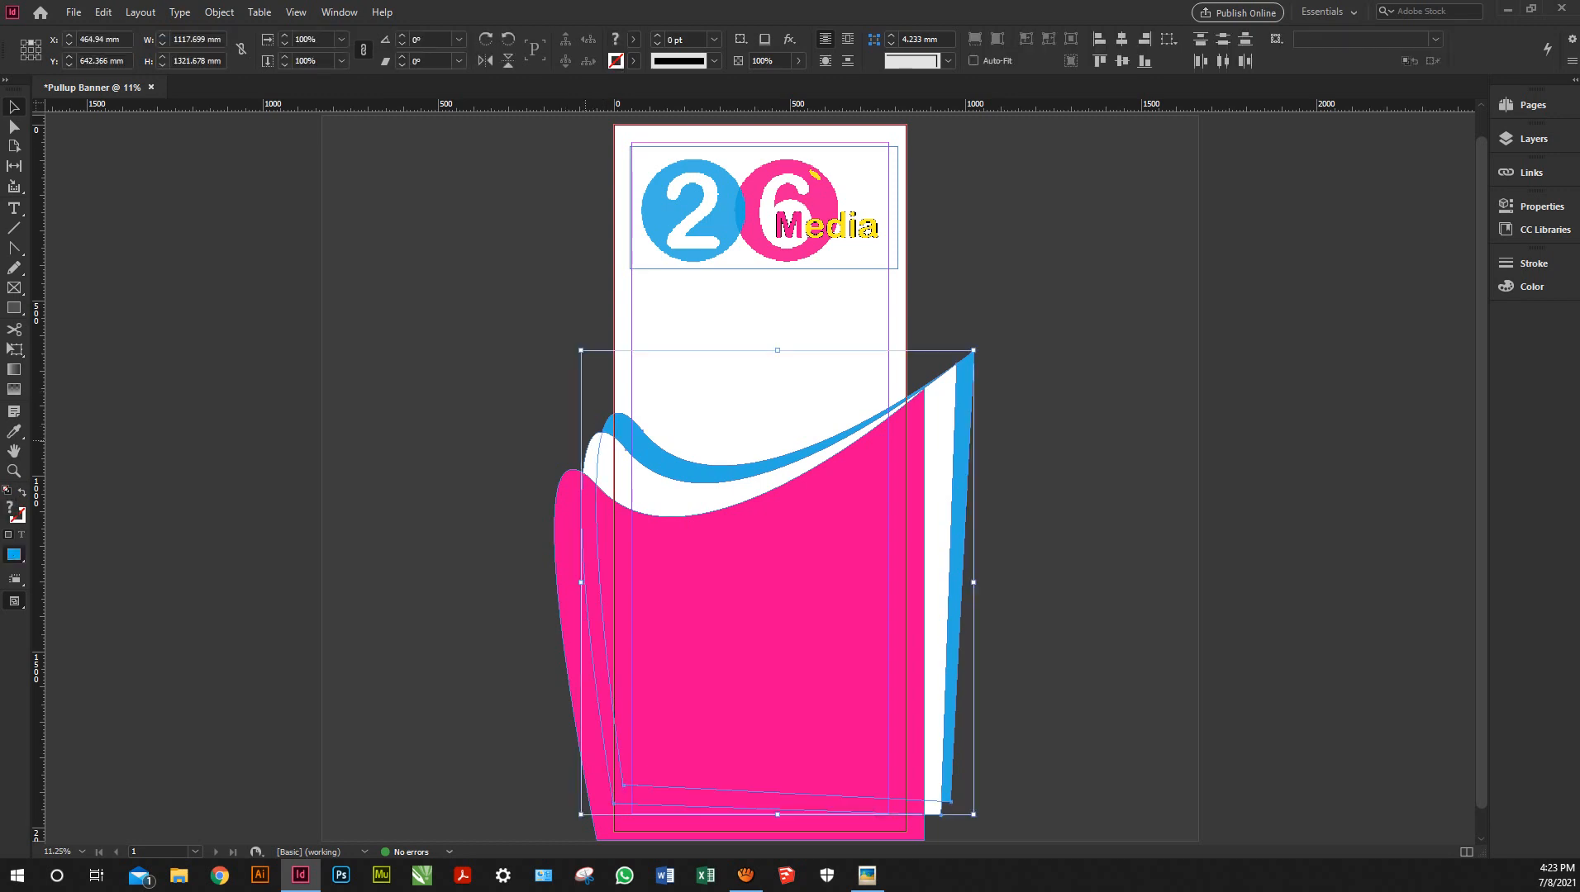
drag(581, 583, 572, 582)
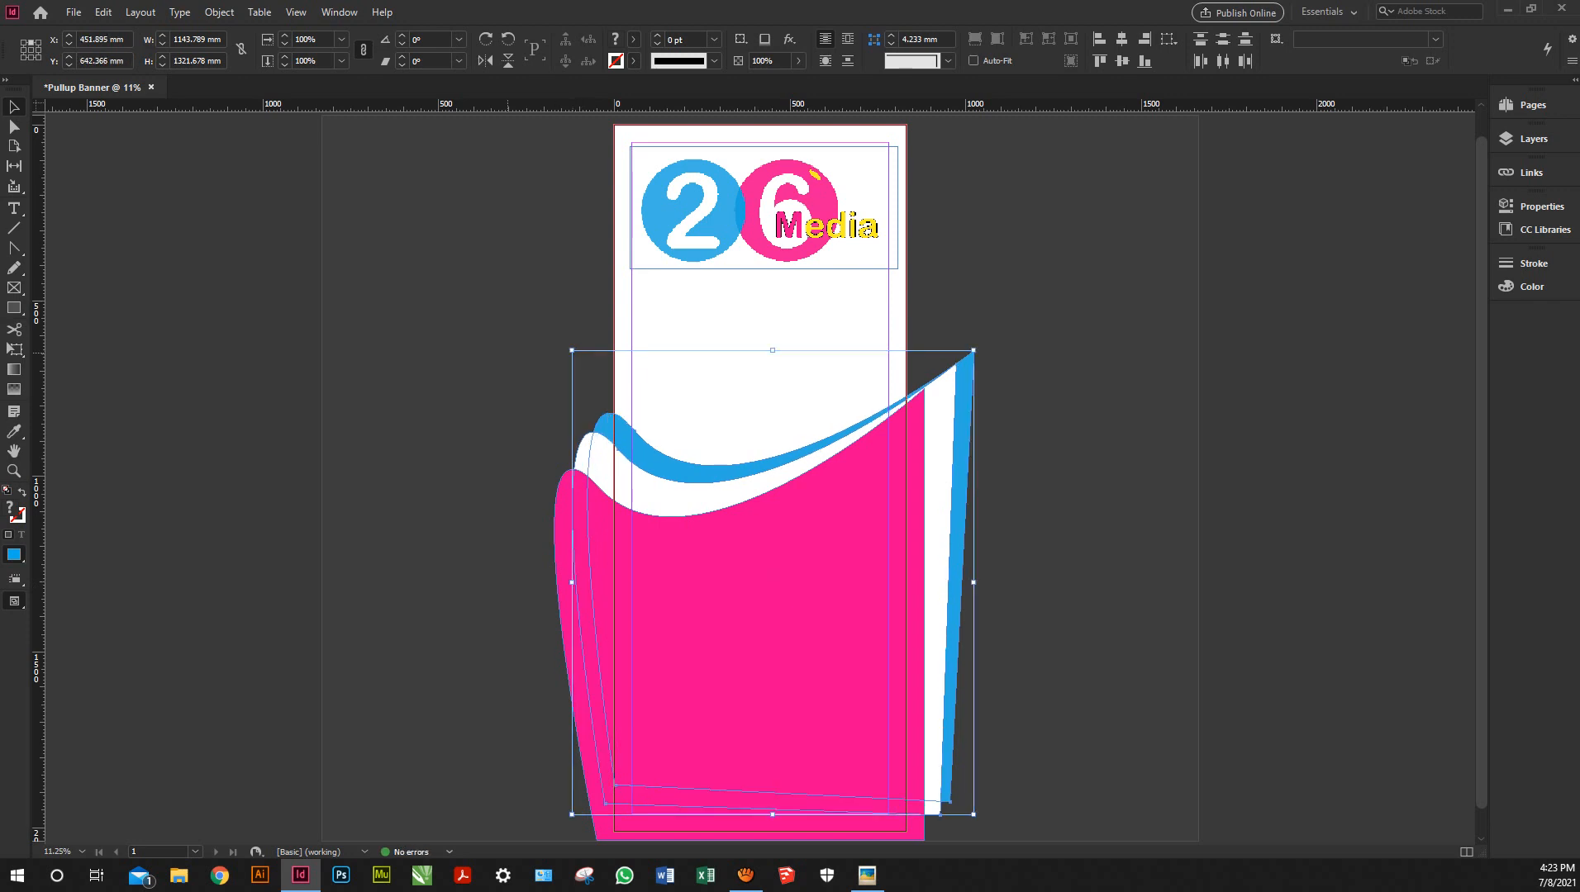
click(508, 353)
key(w)
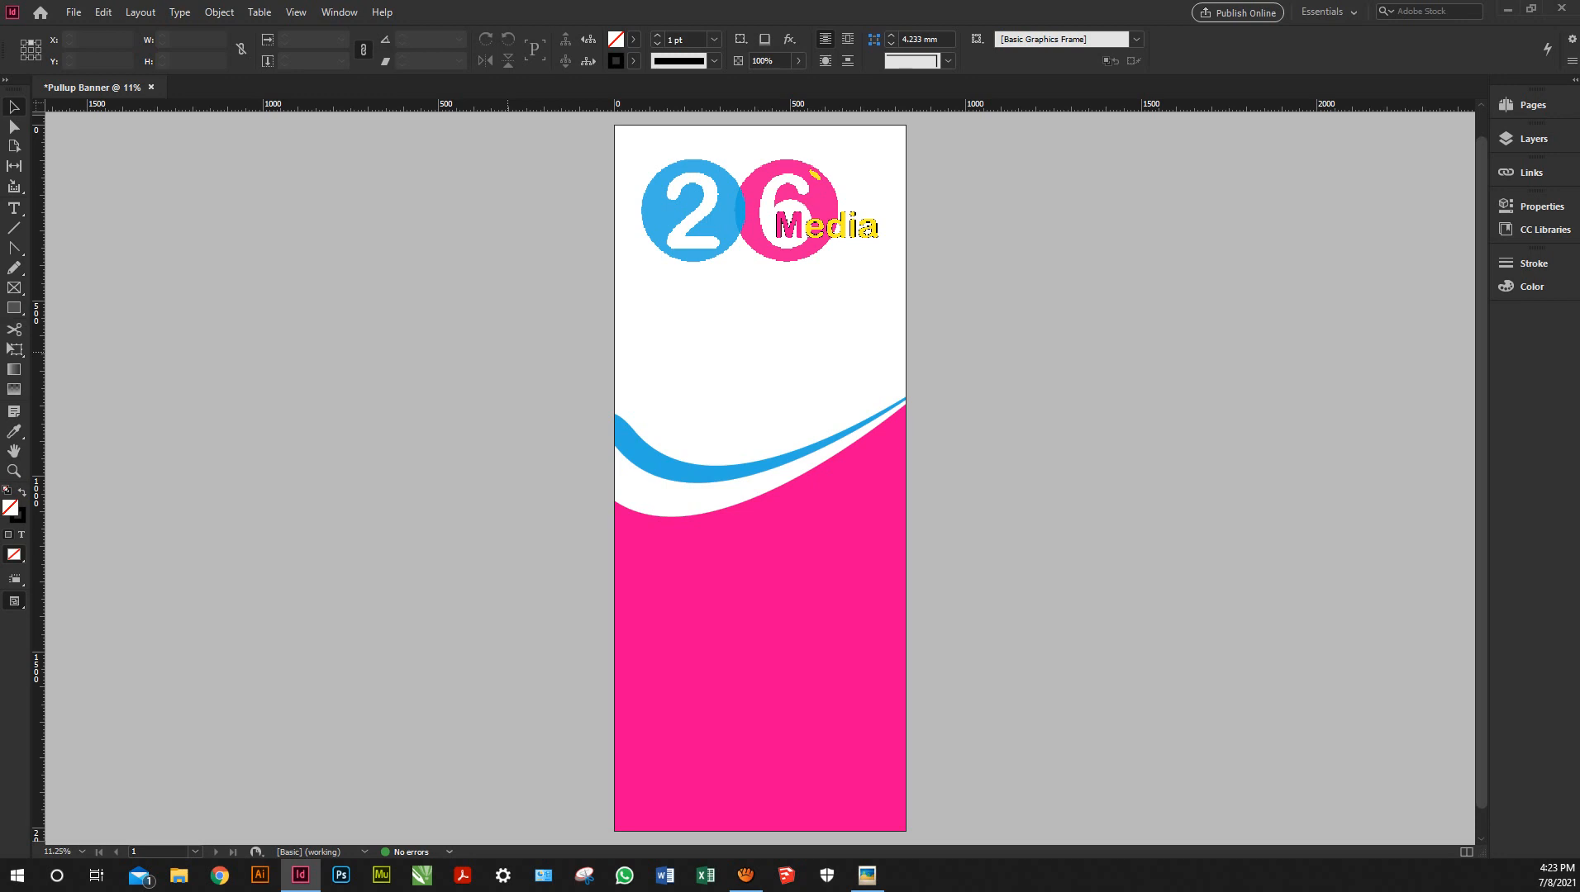
key(w)
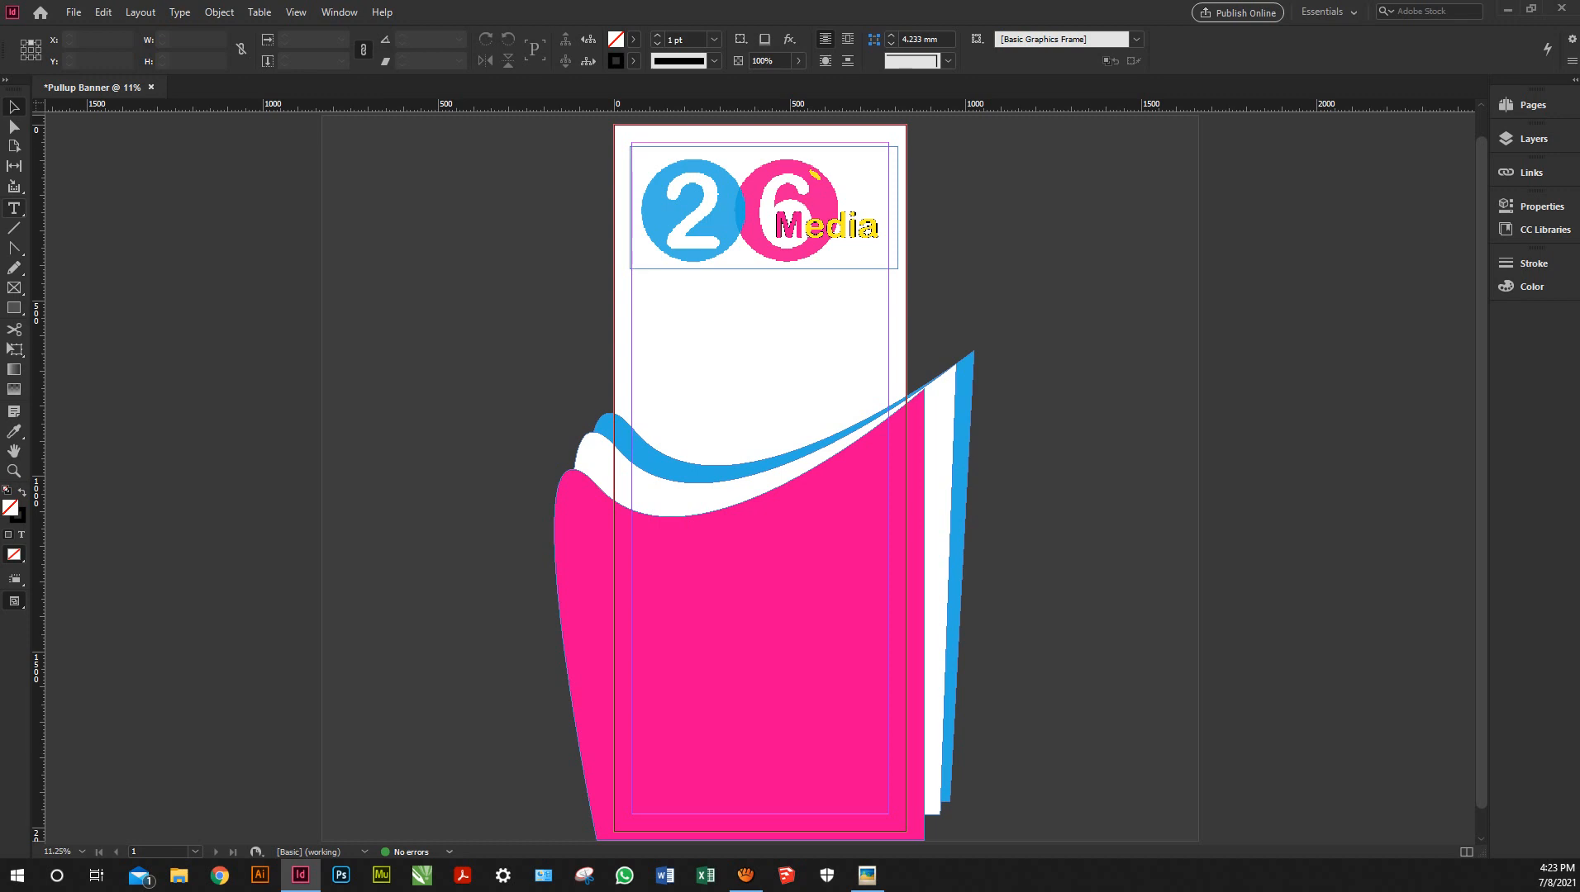
Move all three waves lower together and check the result in Preview mode
key(t)
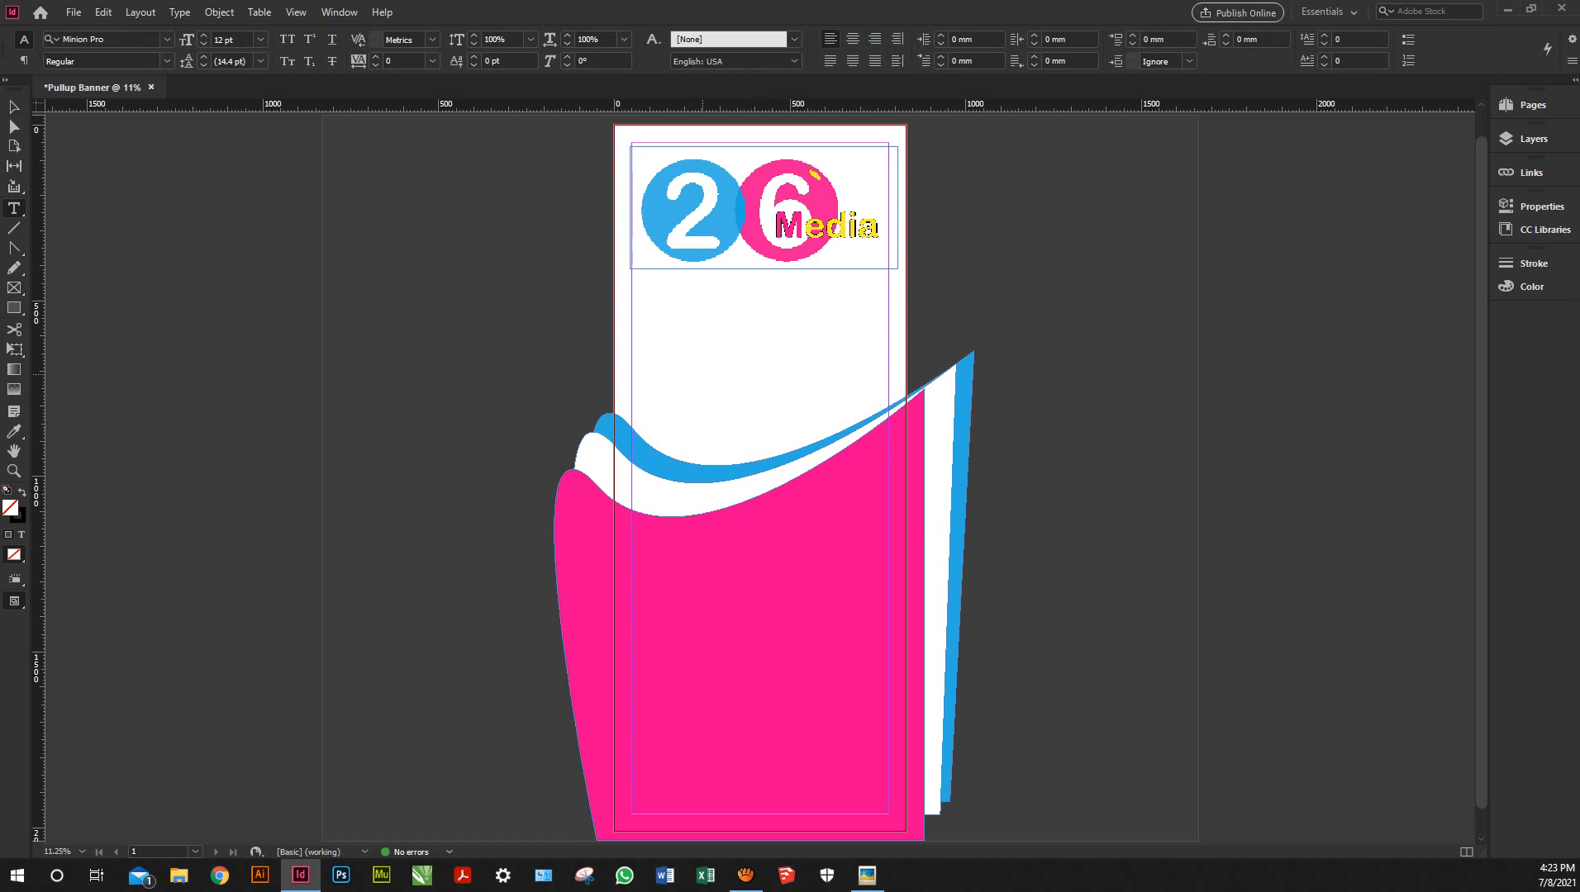
key(v)
drag(528, 359, 785, 598)
click(821, 336)
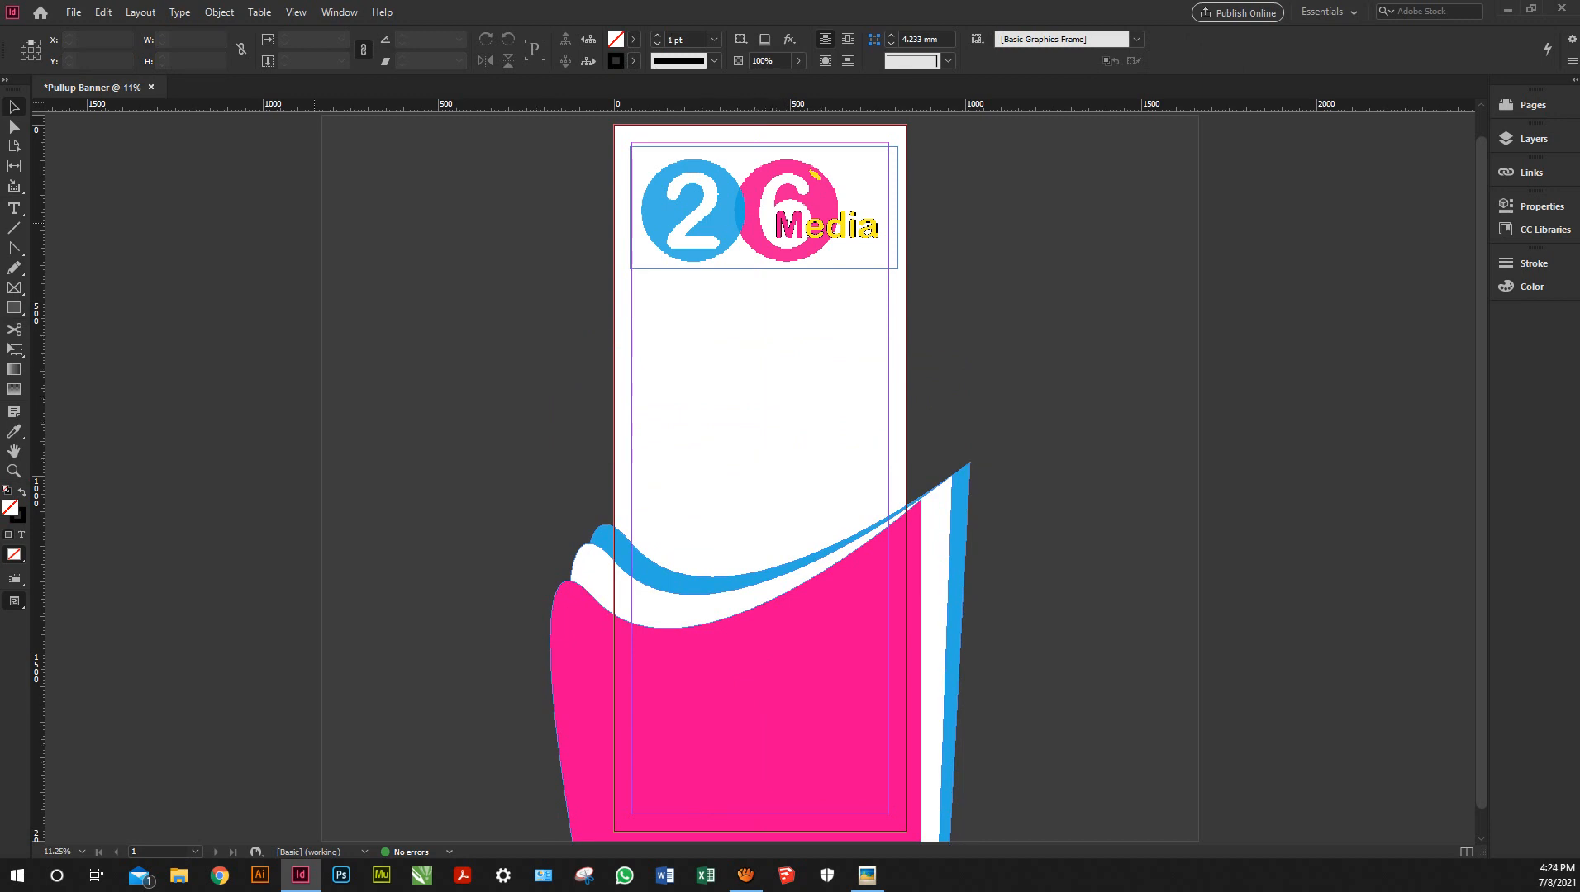
key(w)
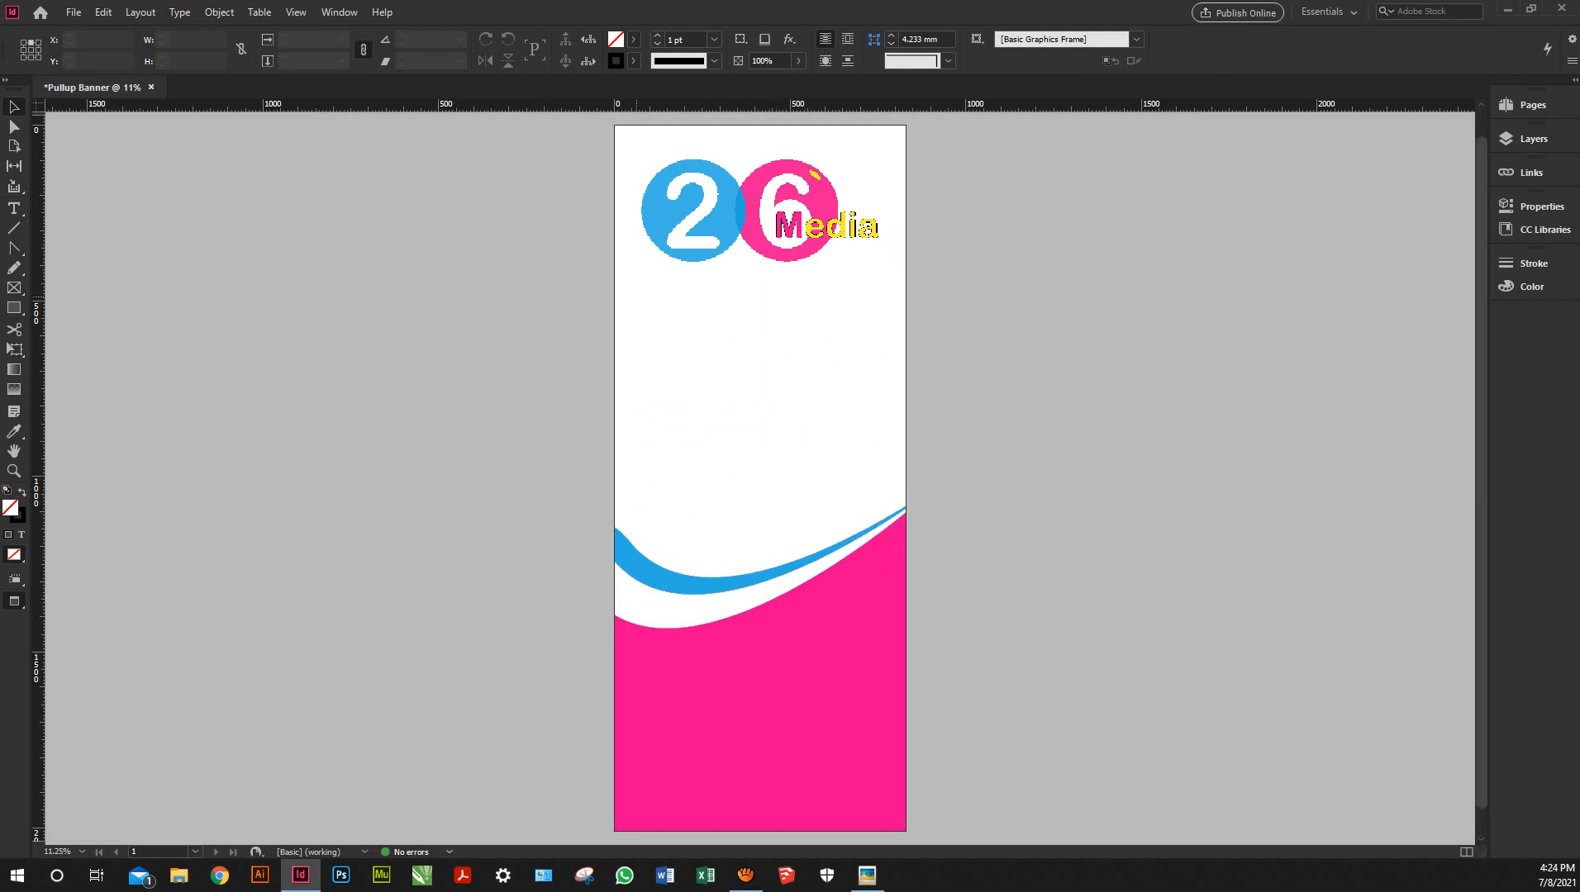
key(w)
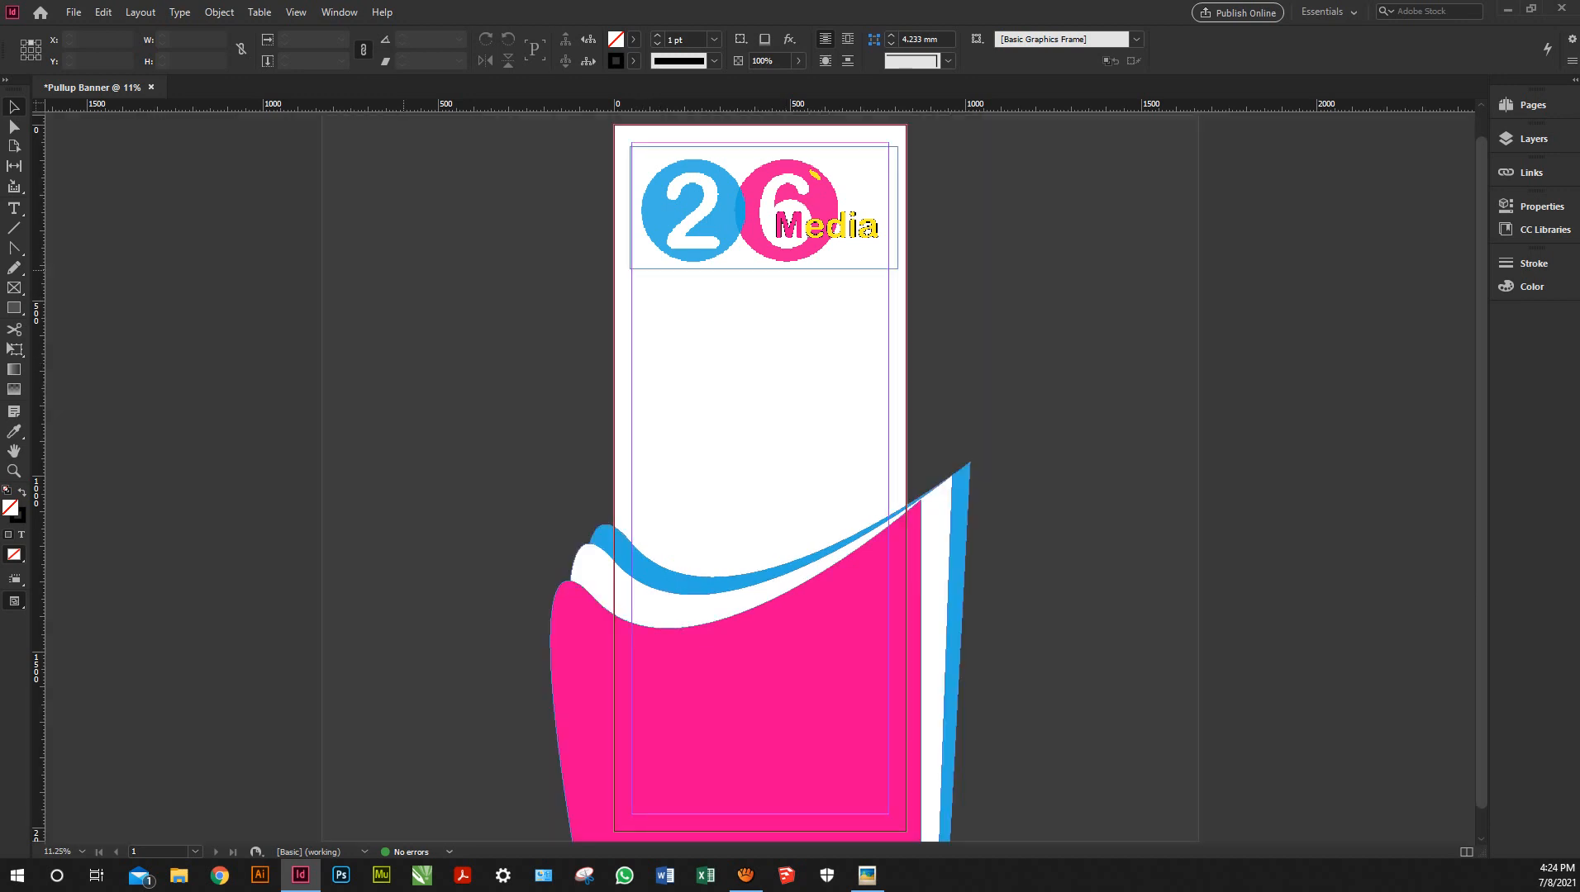
key(t)
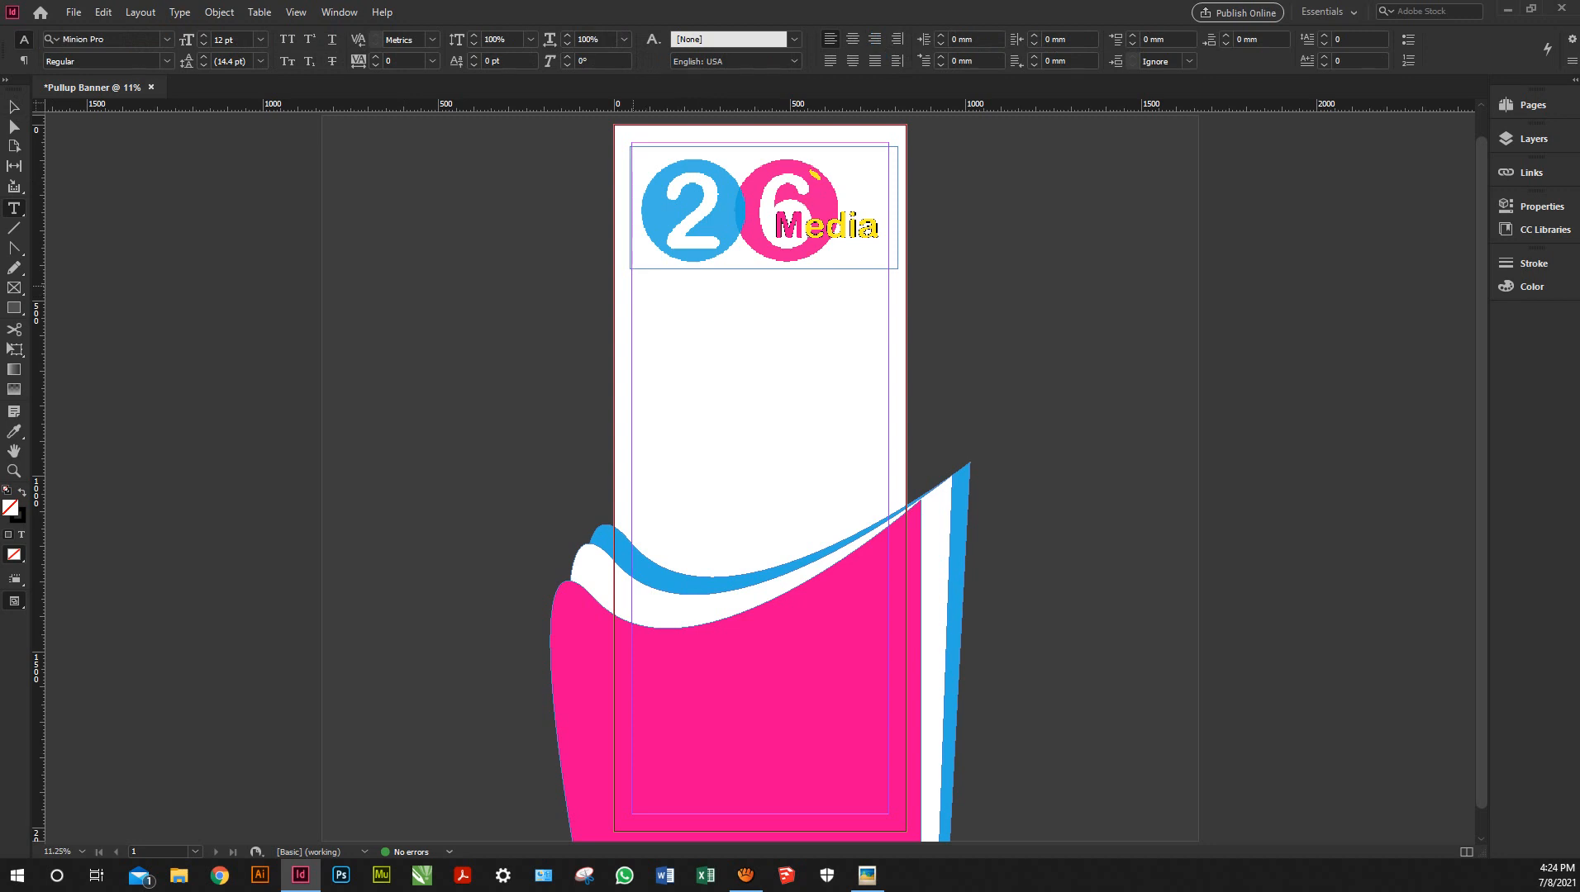
Add 'Our Services right here' in a new frame below the logo at 72 pt, scaling it up
drag(632, 285, 671, 315)
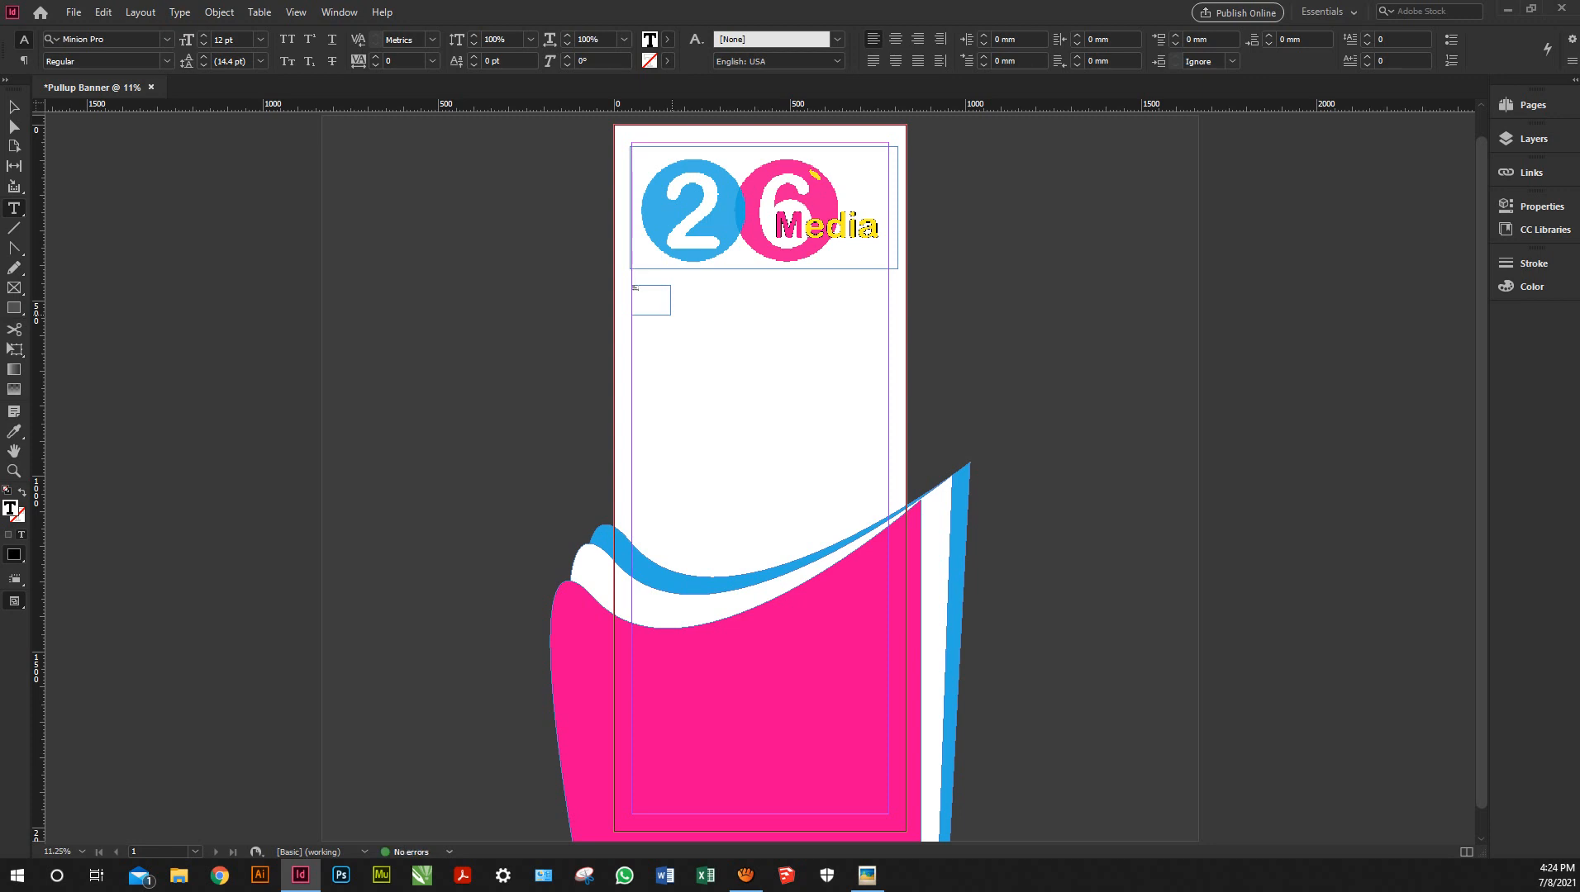
key(ctrl+a)
click(260, 39)
click(242, 303)
click(653, 301)
key(Escape)
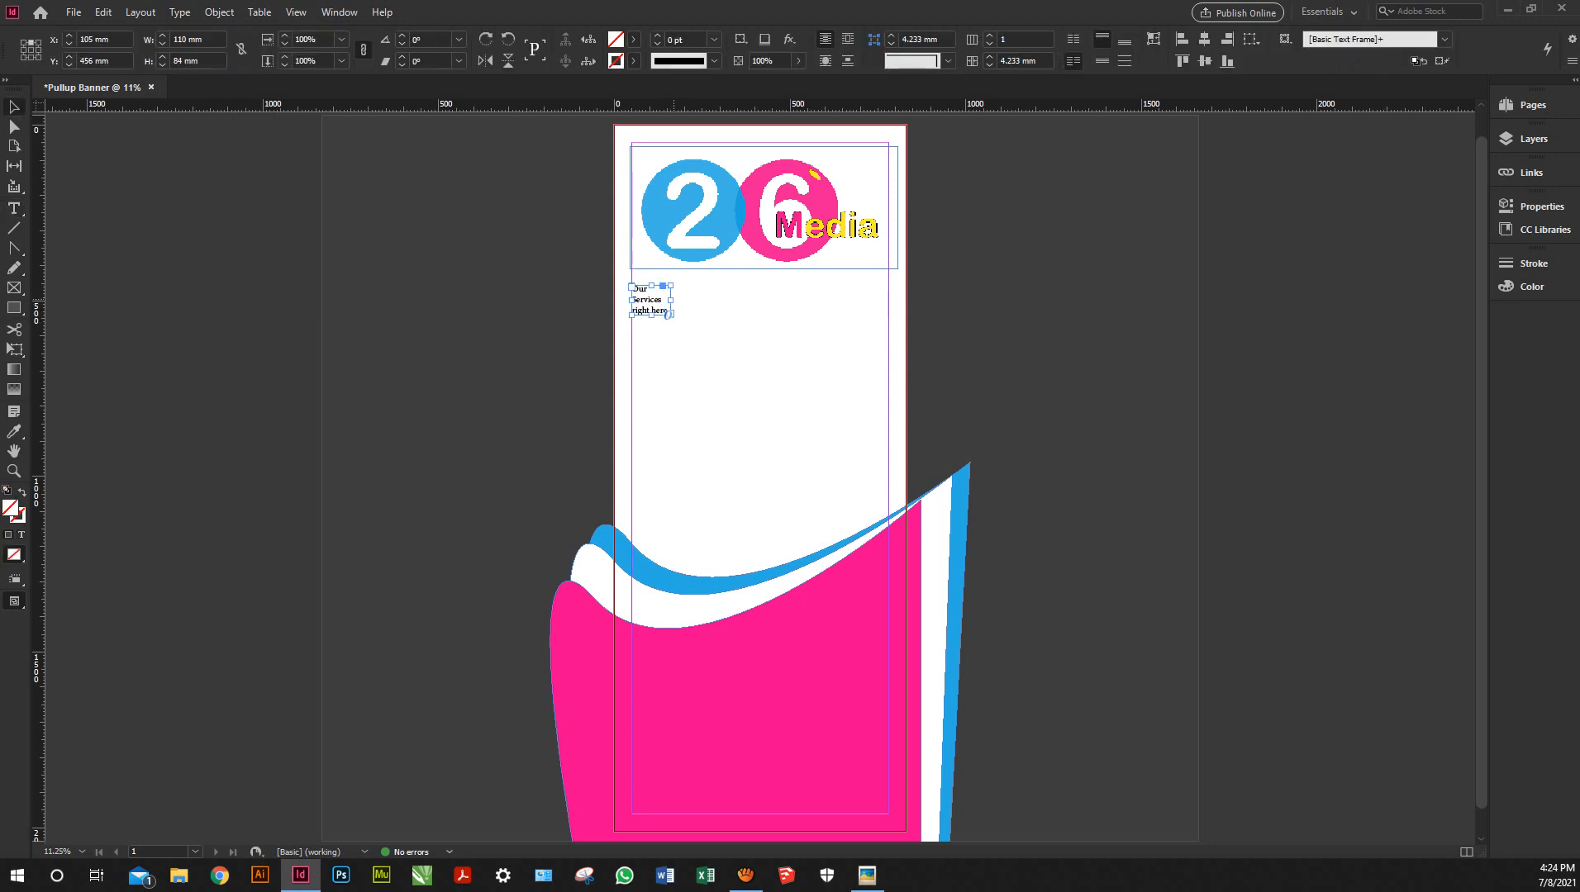
drag(670, 300, 888, 300)
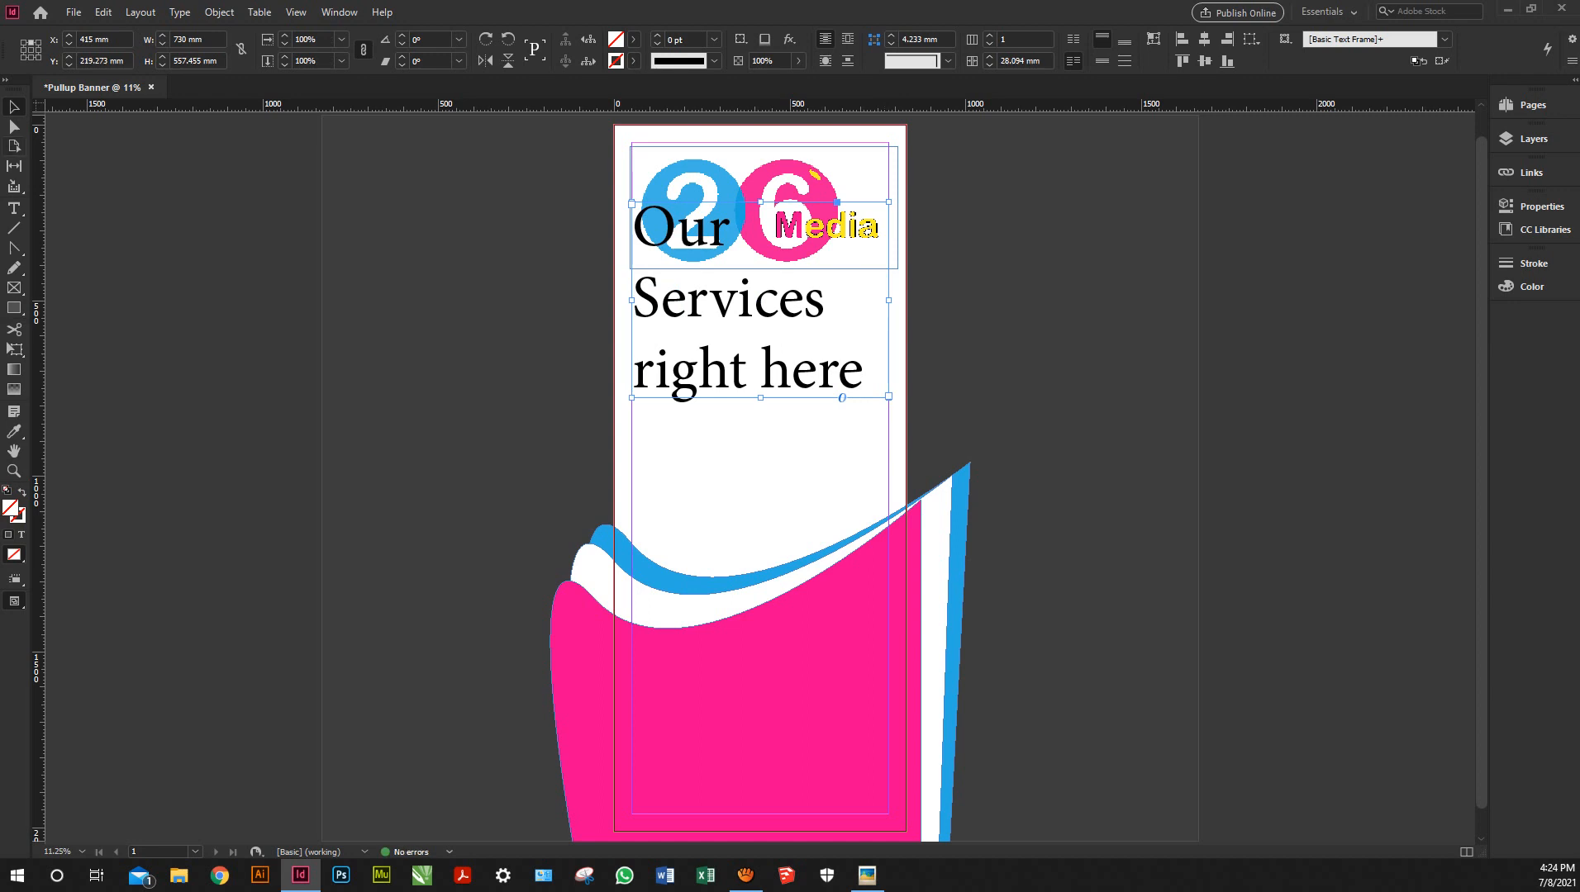
Centre-align the heading, move it below the logo, and place a copy over the magenta wave
key(t)
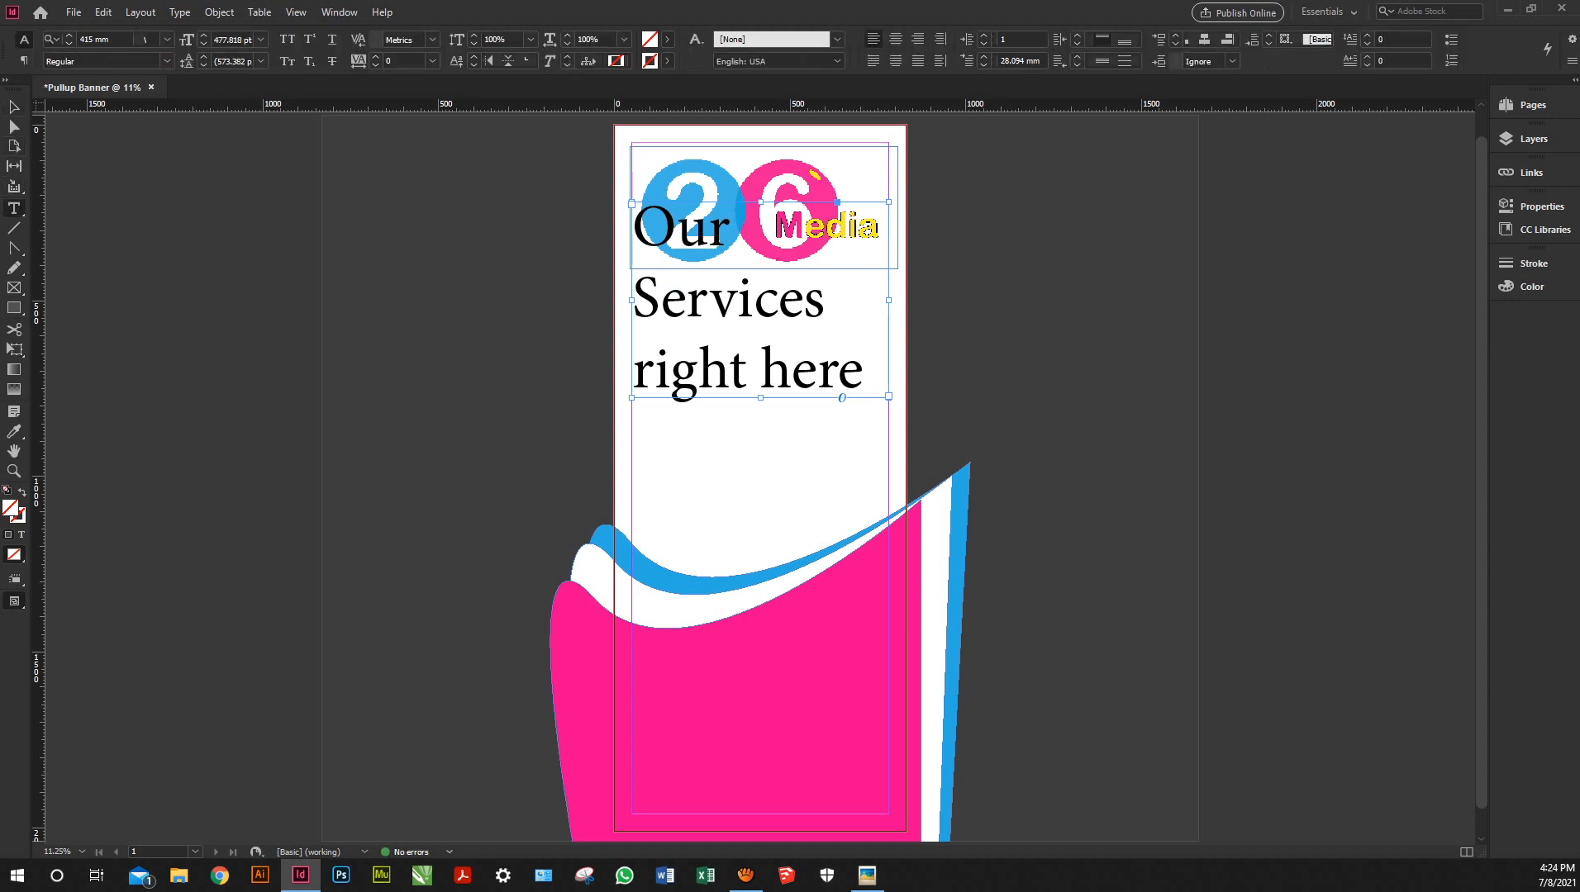
click(896, 39)
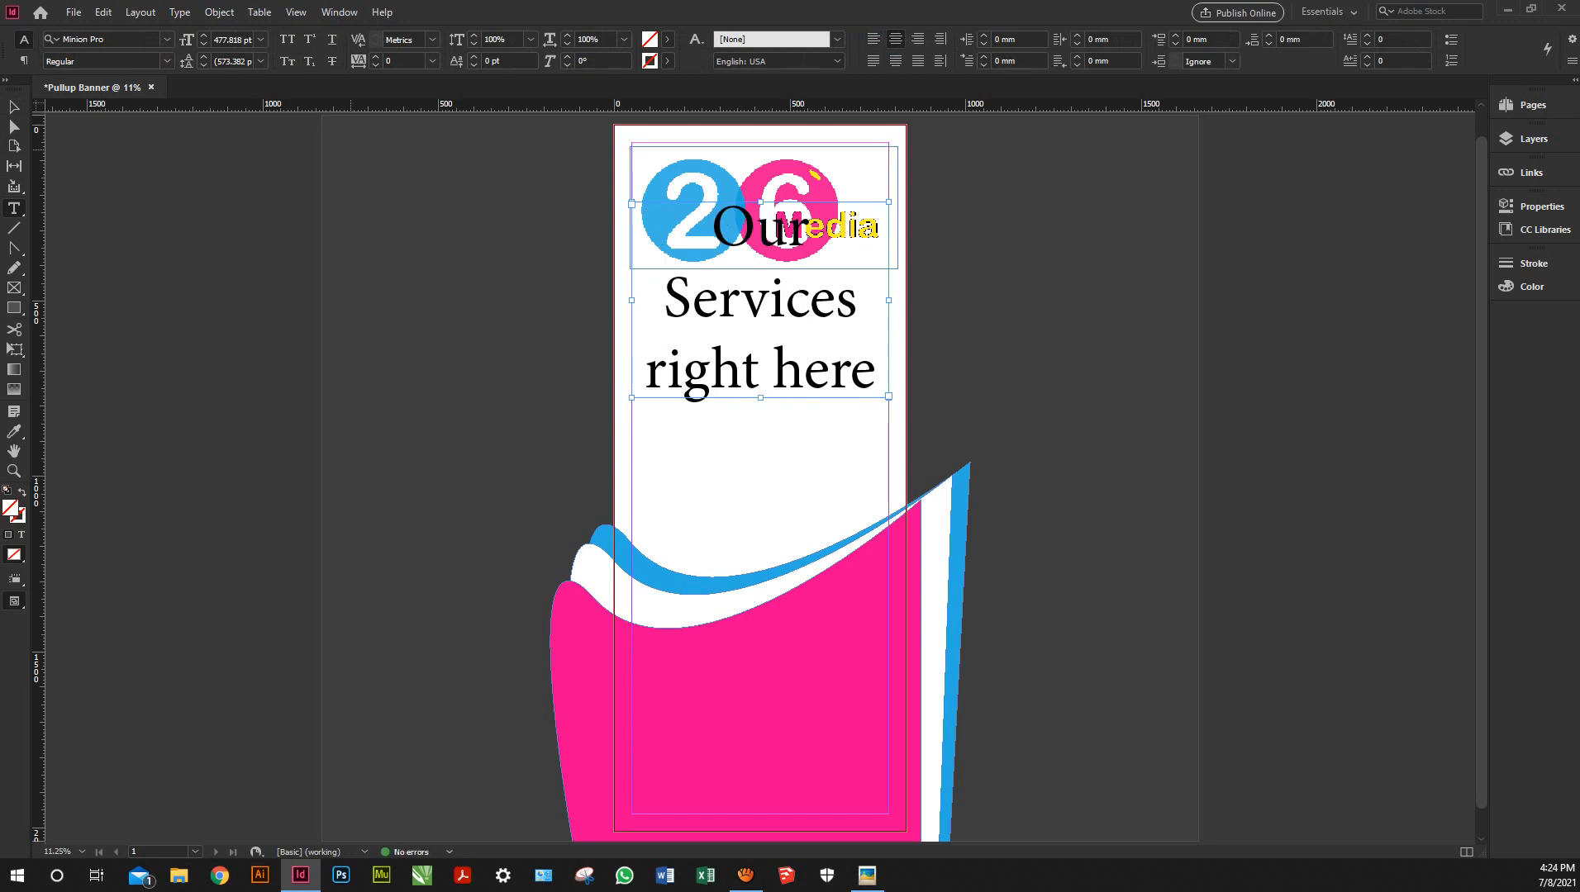
key(Escape)
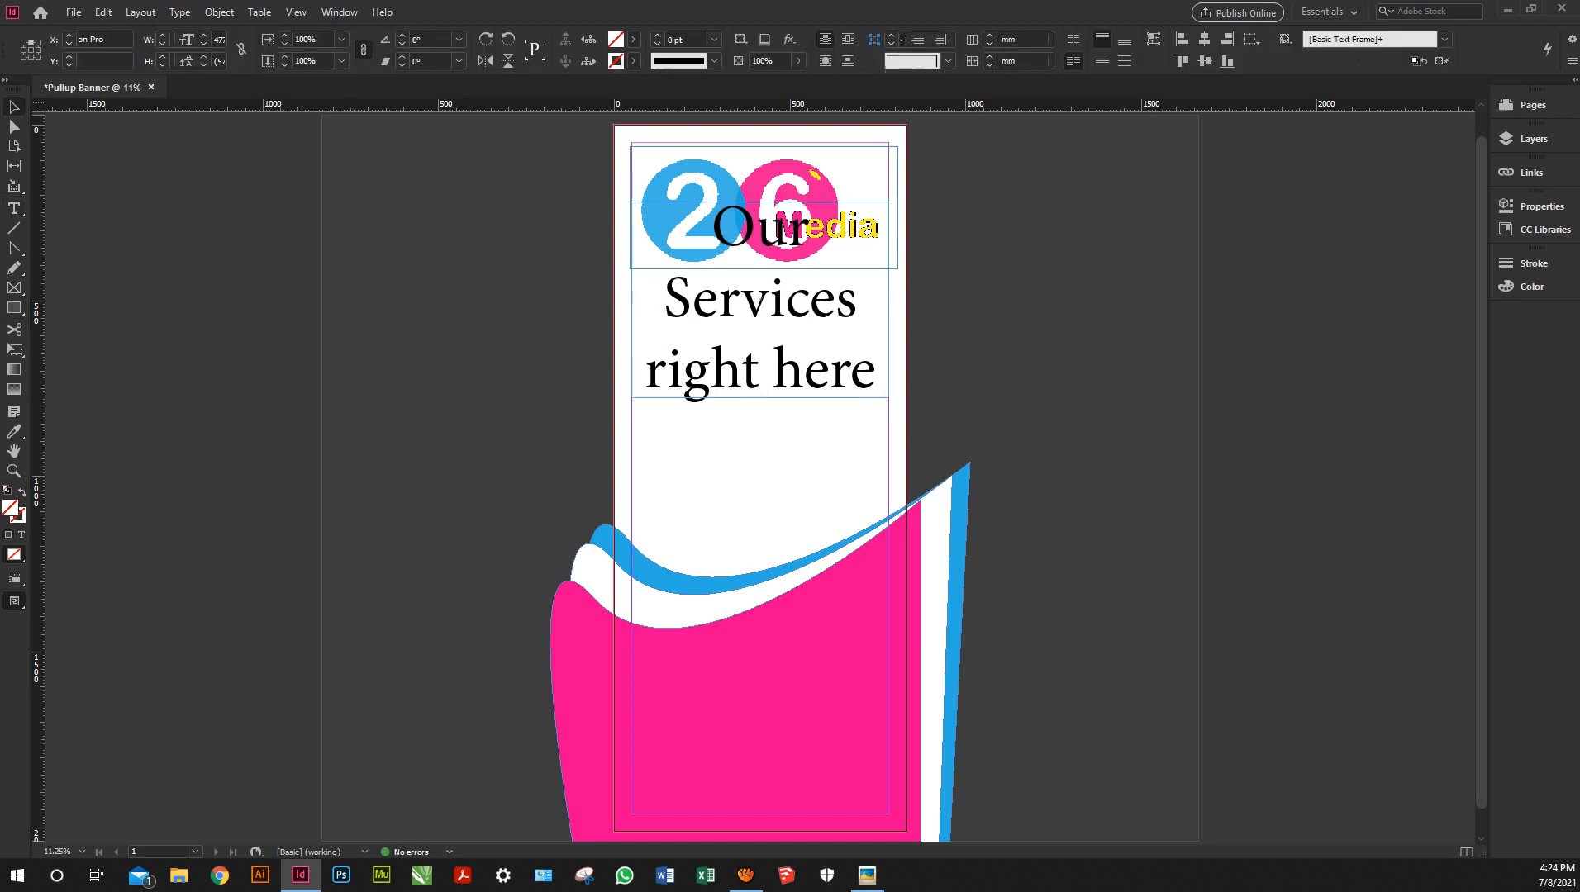
drag(760, 300, 760, 414)
scroll(761, 413, down, 1)
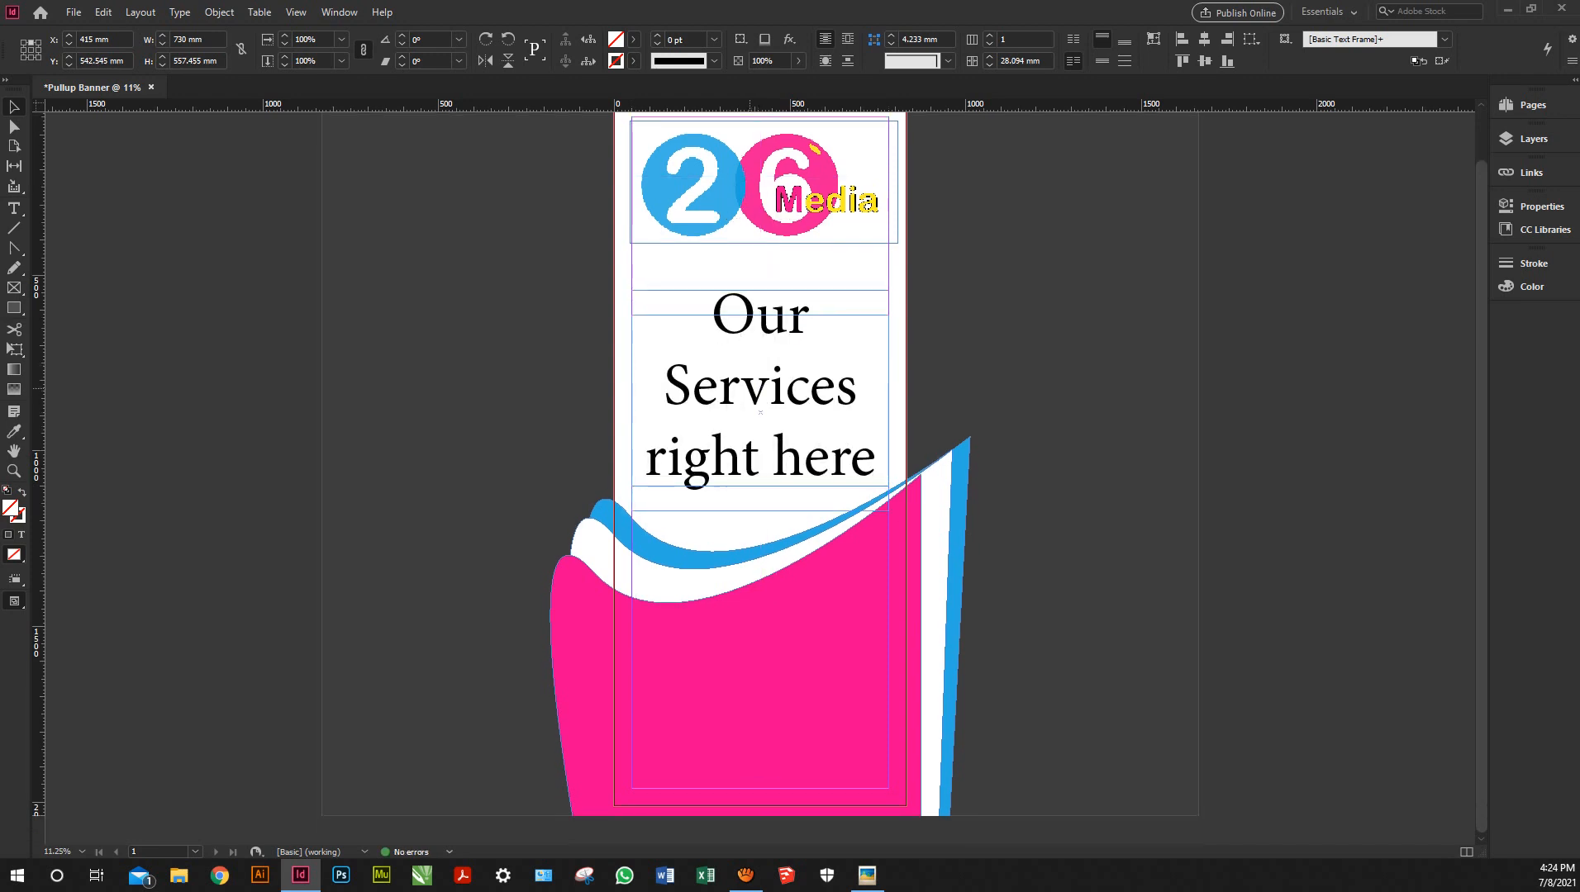
drag(760, 389, 761, 690)
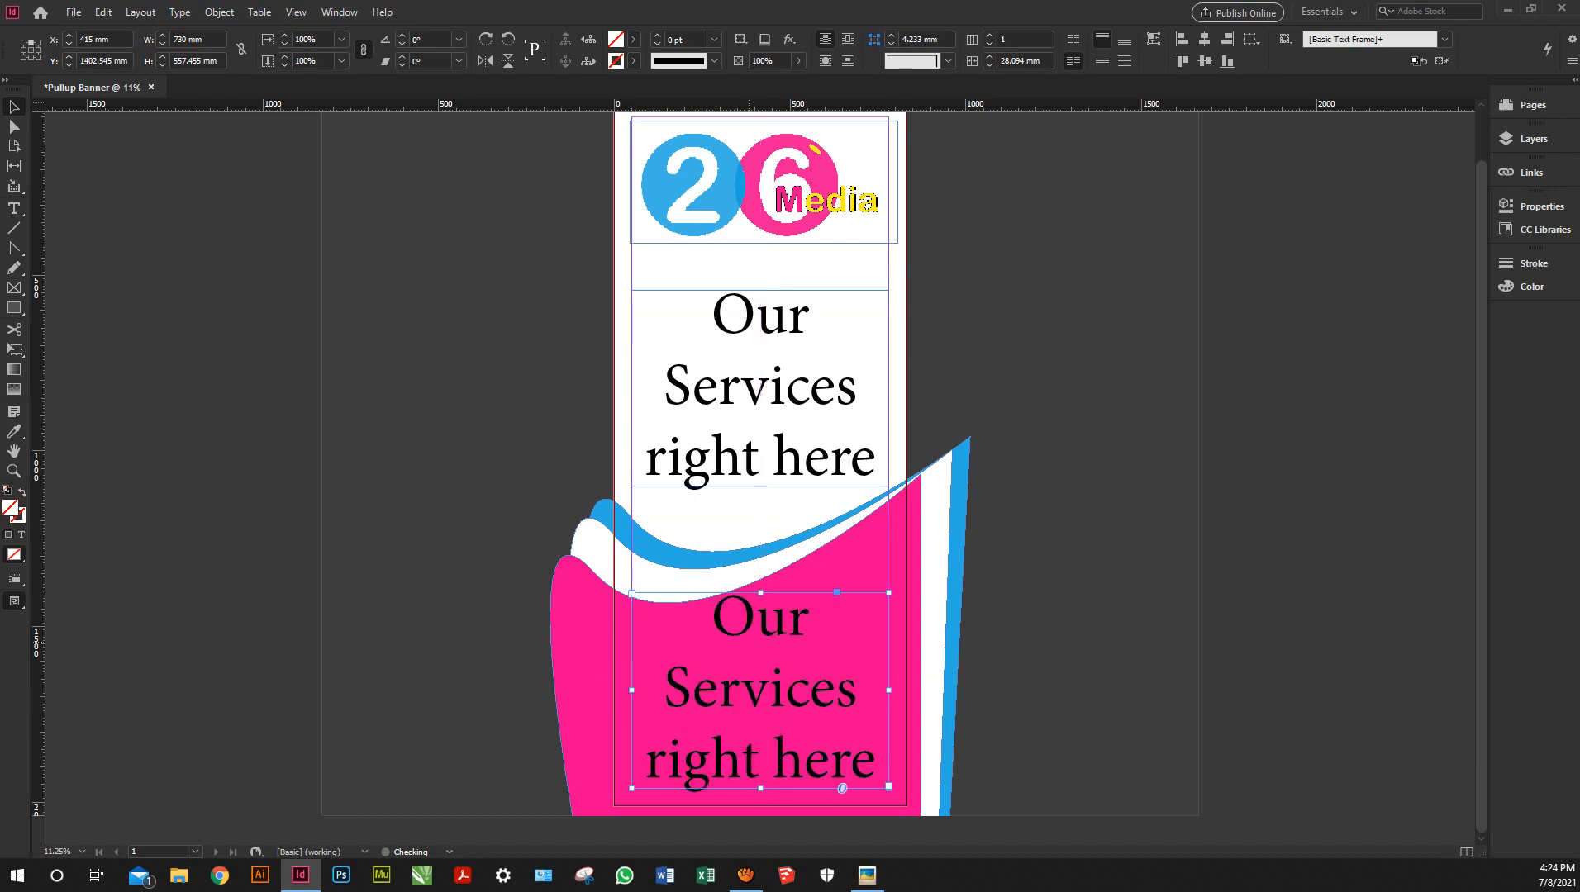
Make the lower heading copy's text [Paper] white
double_click(750, 643)
key(ctrl+a)
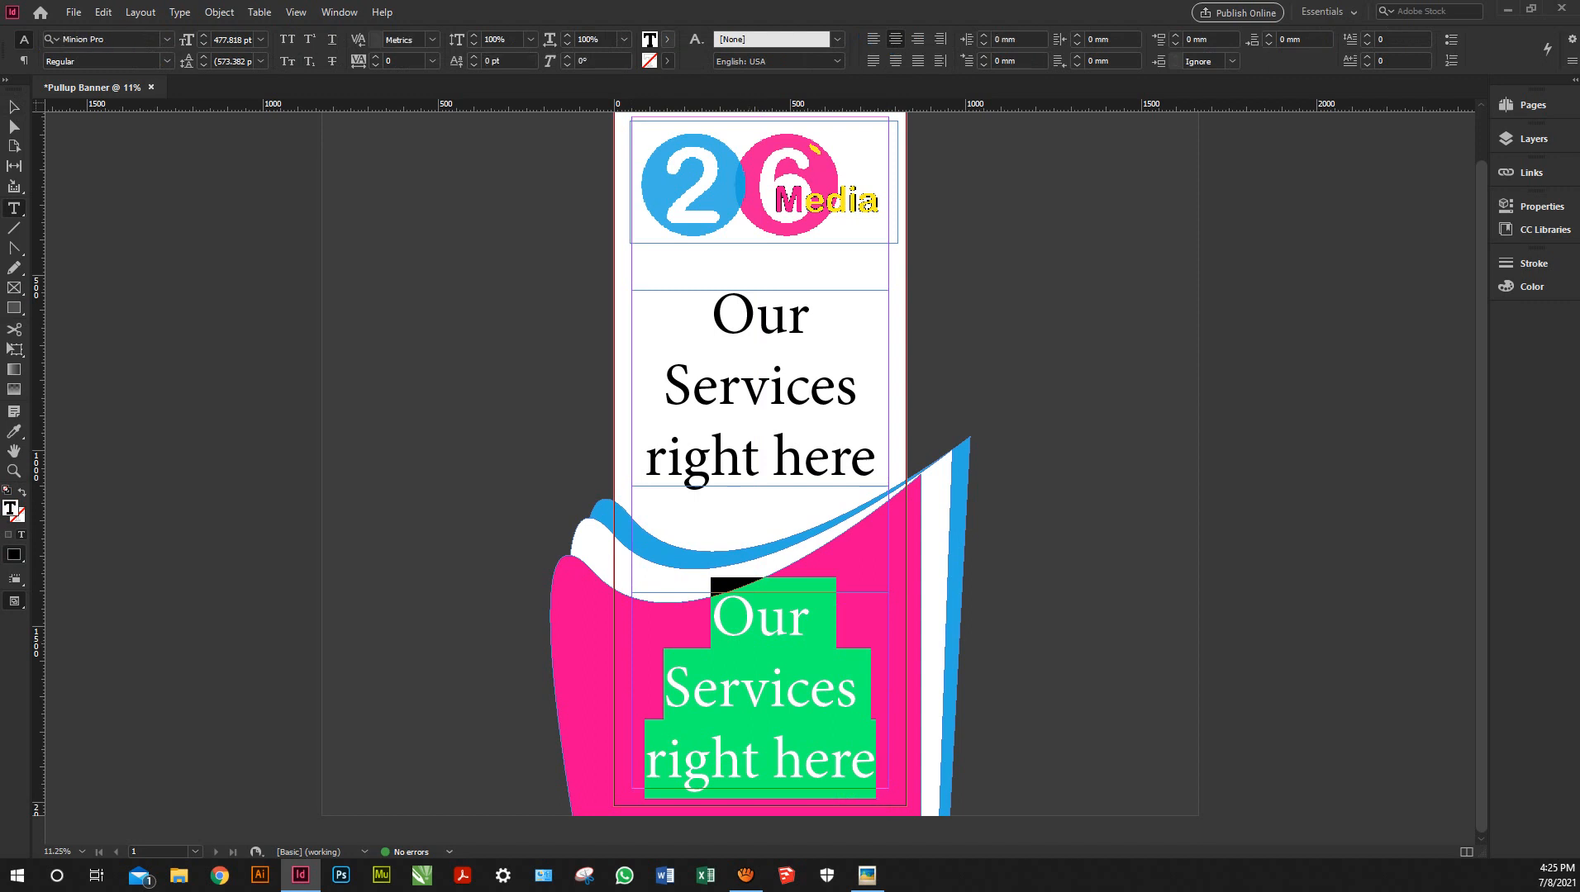
click(668, 38)
click(523, 126)
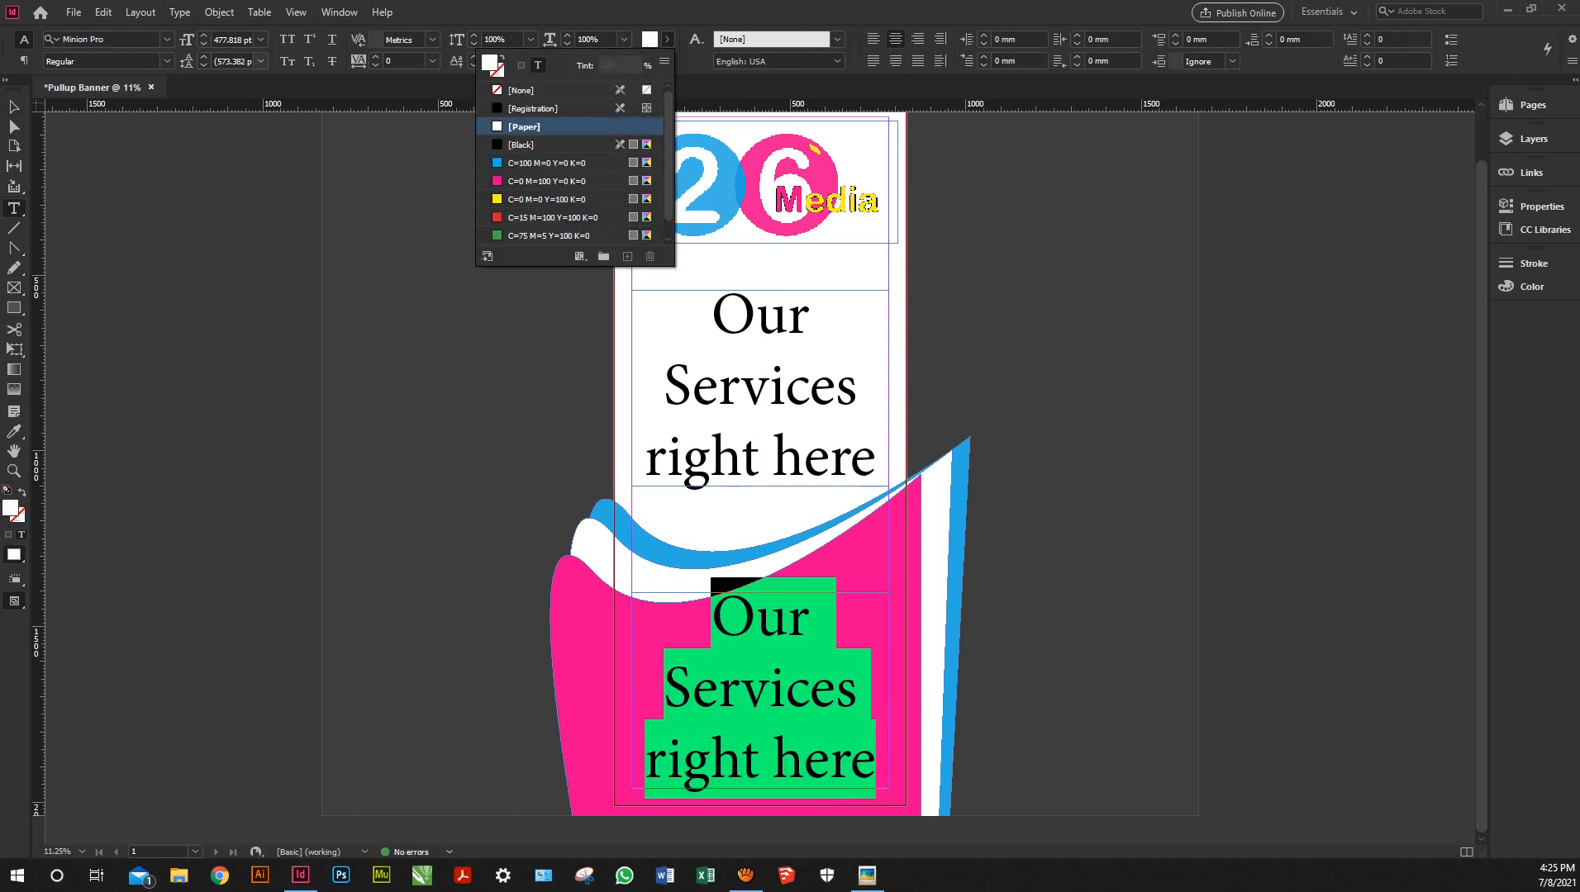
Set its leading to 566 pt, then step it down to 503 pt
click(260, 61)
click(236, 78)
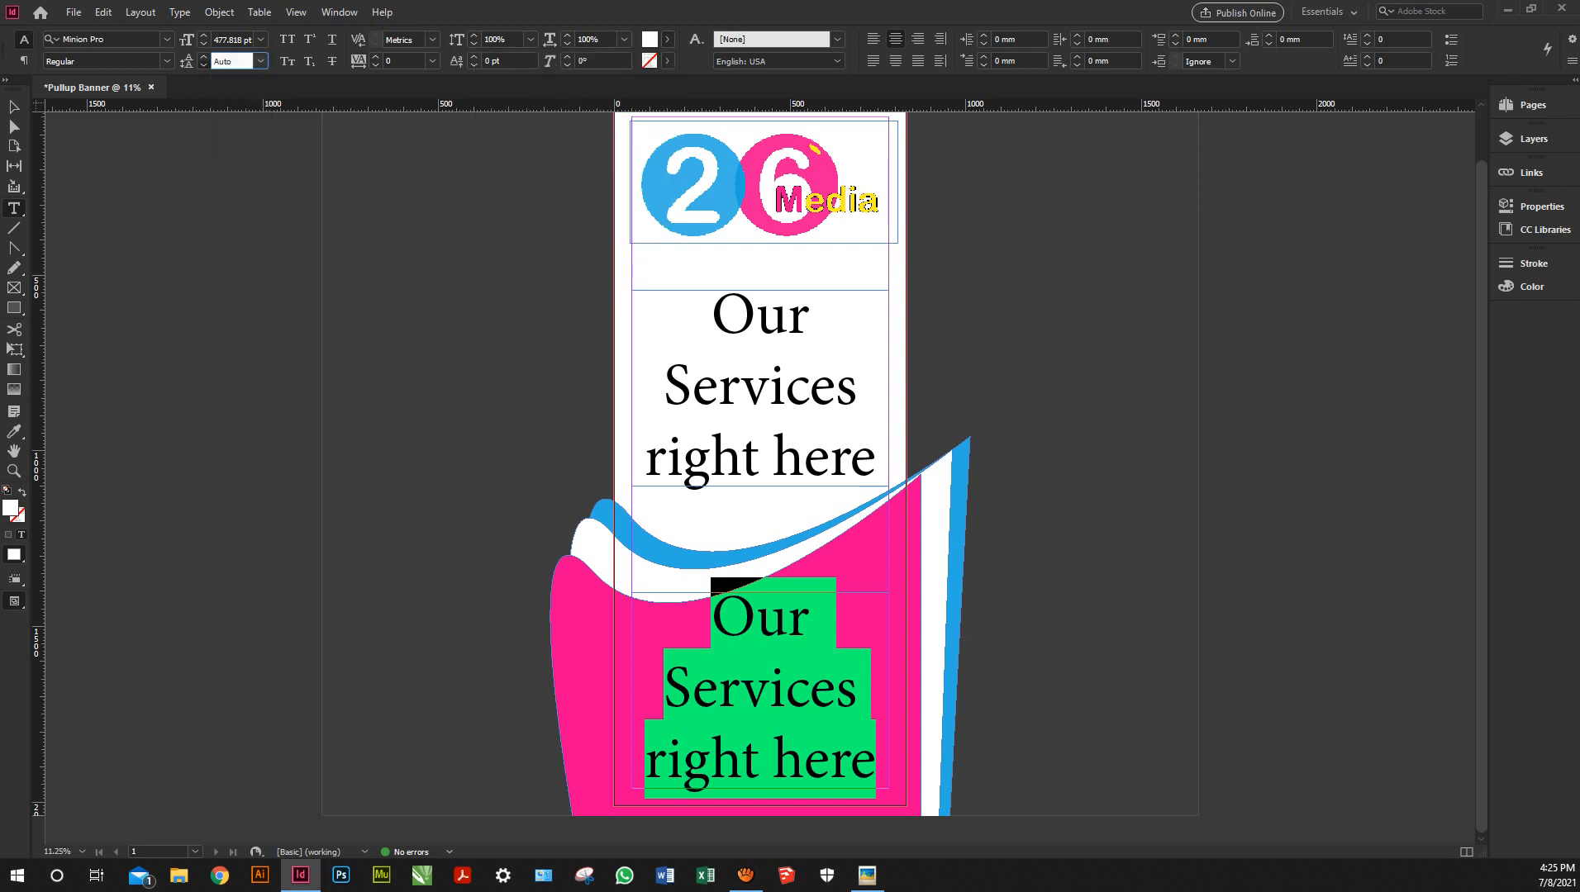
text(566)
key(Return)
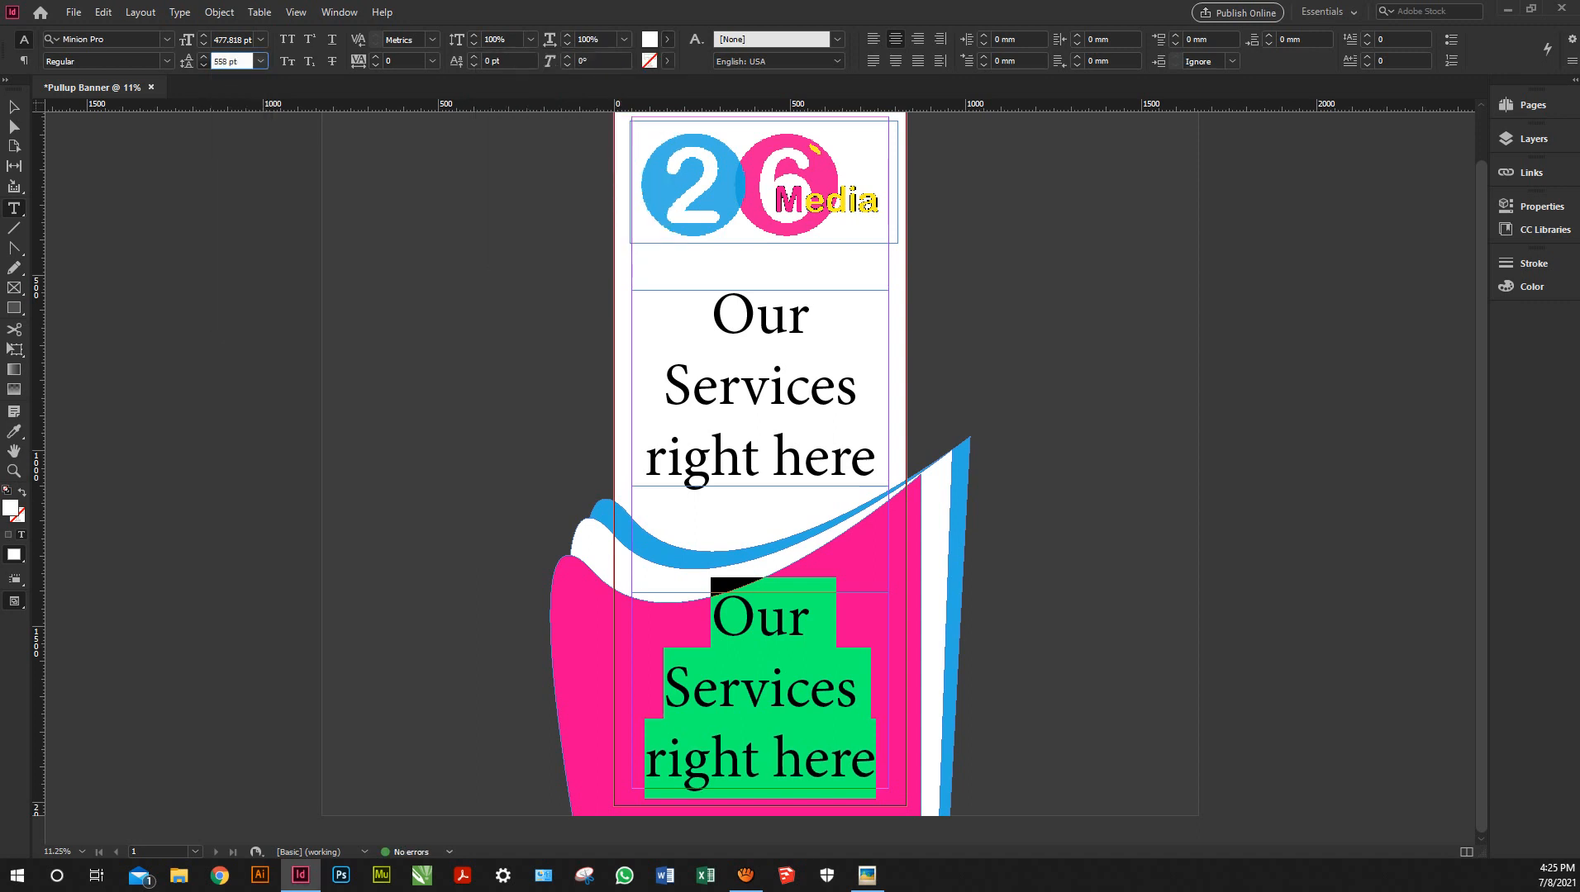
click(205, 65)
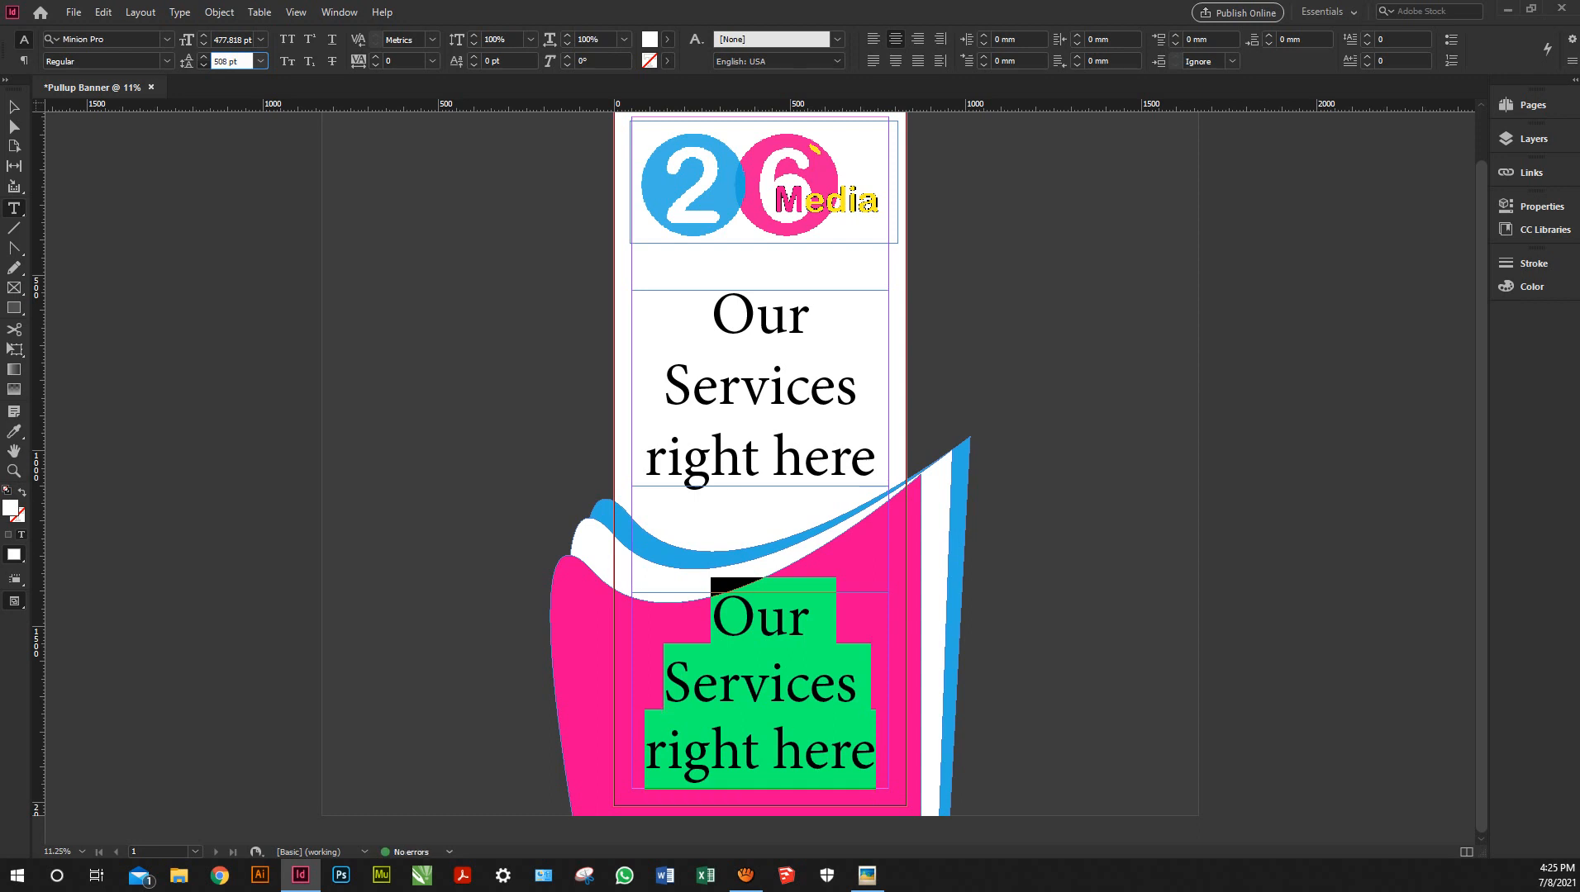
key(Down)
key(Down)
key(Down)
key(Down)
key(Down)
Replace the lower white text with the company phone number
click(759, 743)
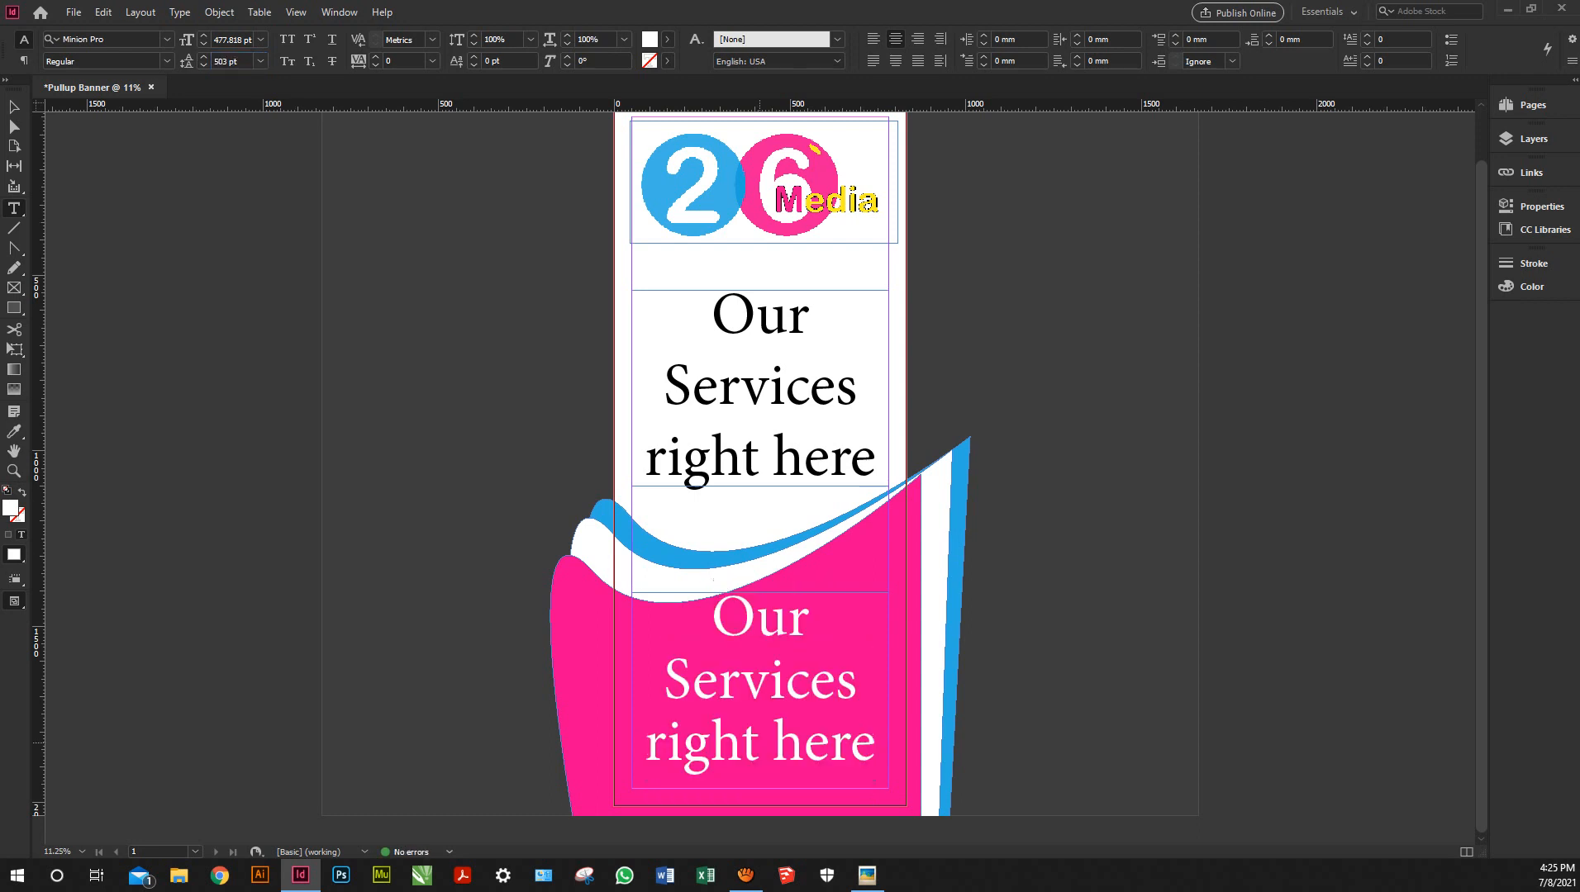
drag(858, 679, 664, 680)
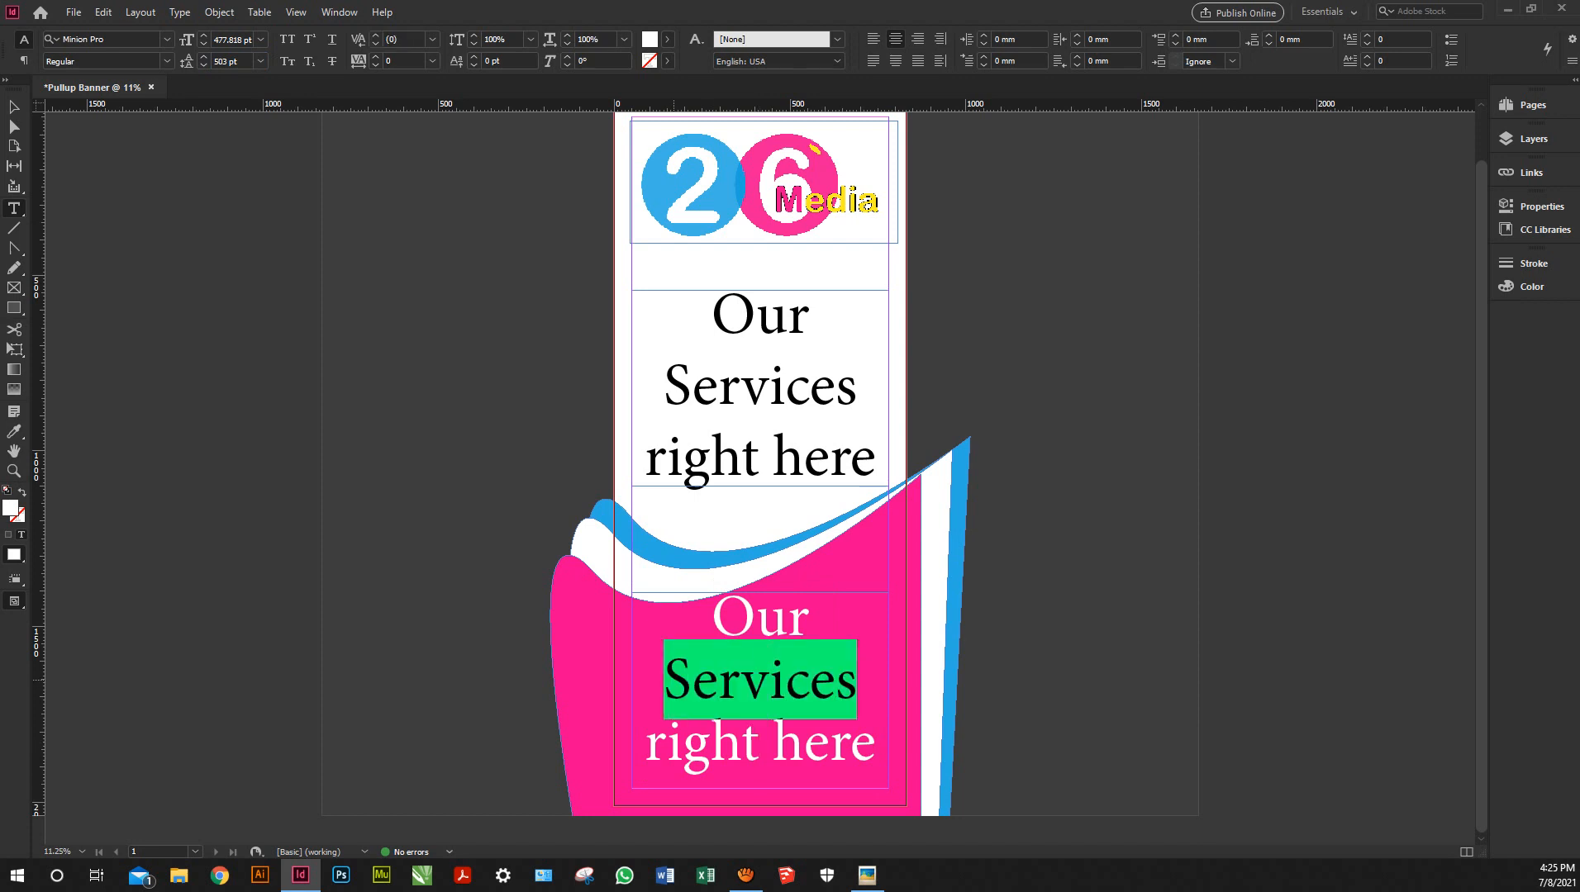
text(contact)
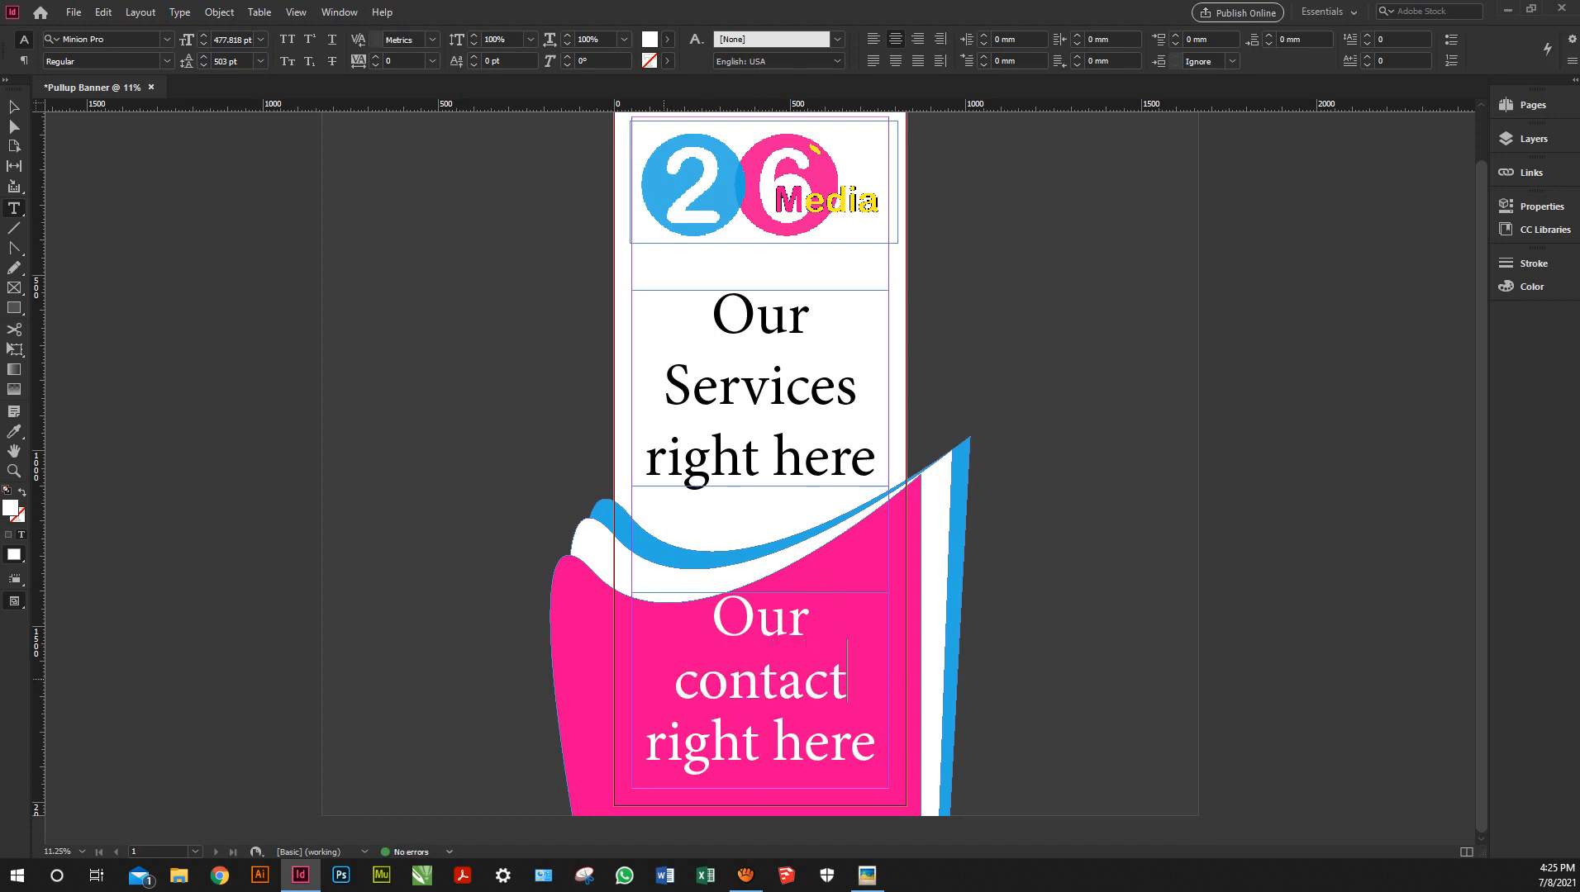
key(ctrl+a)
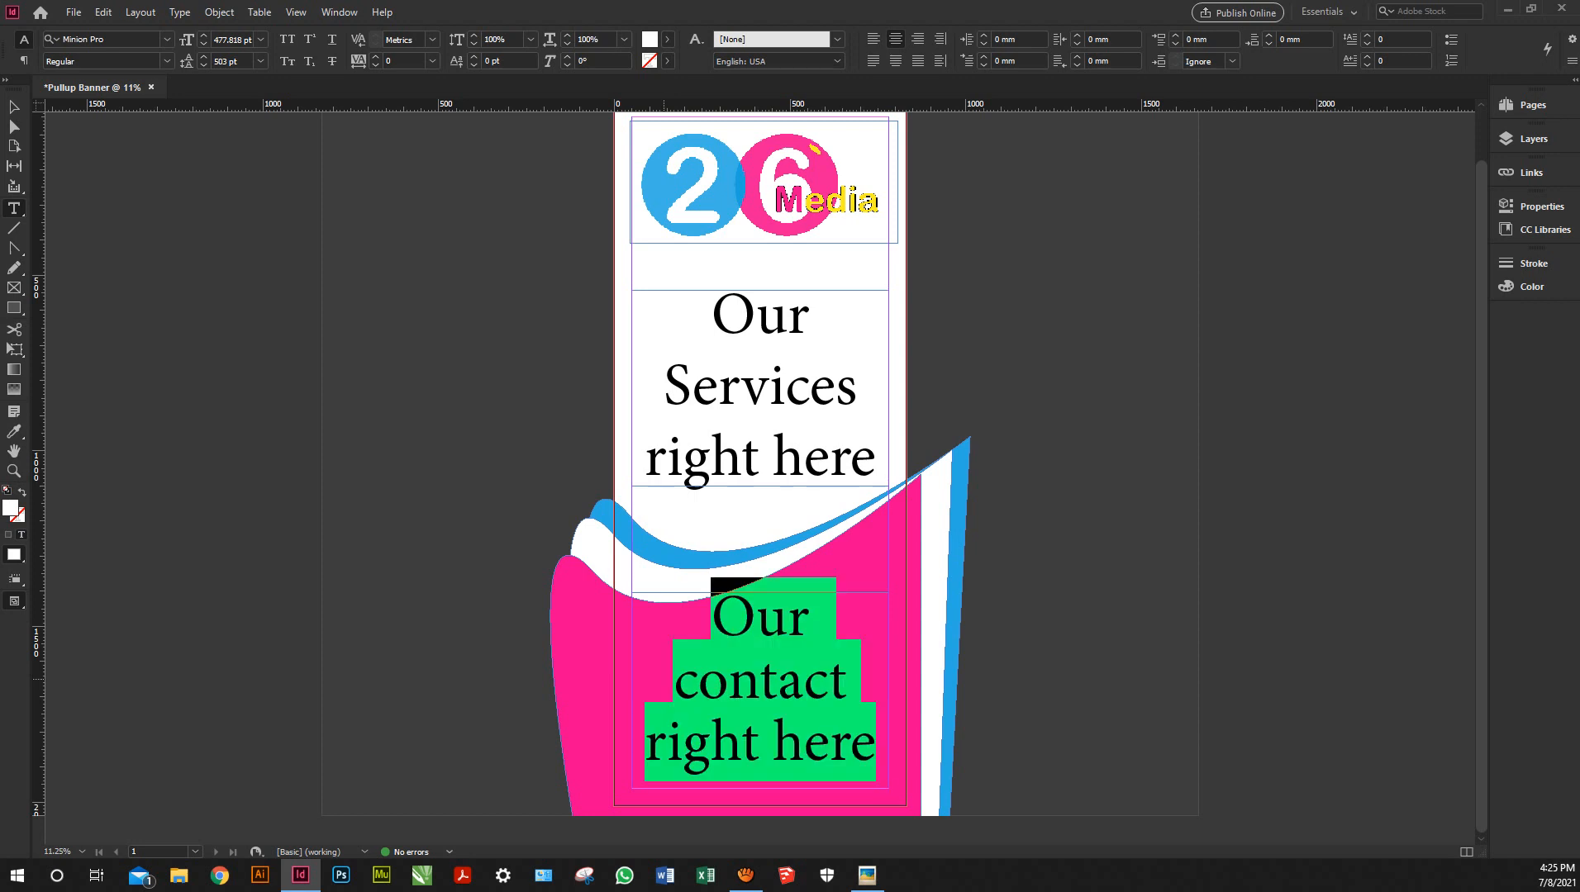
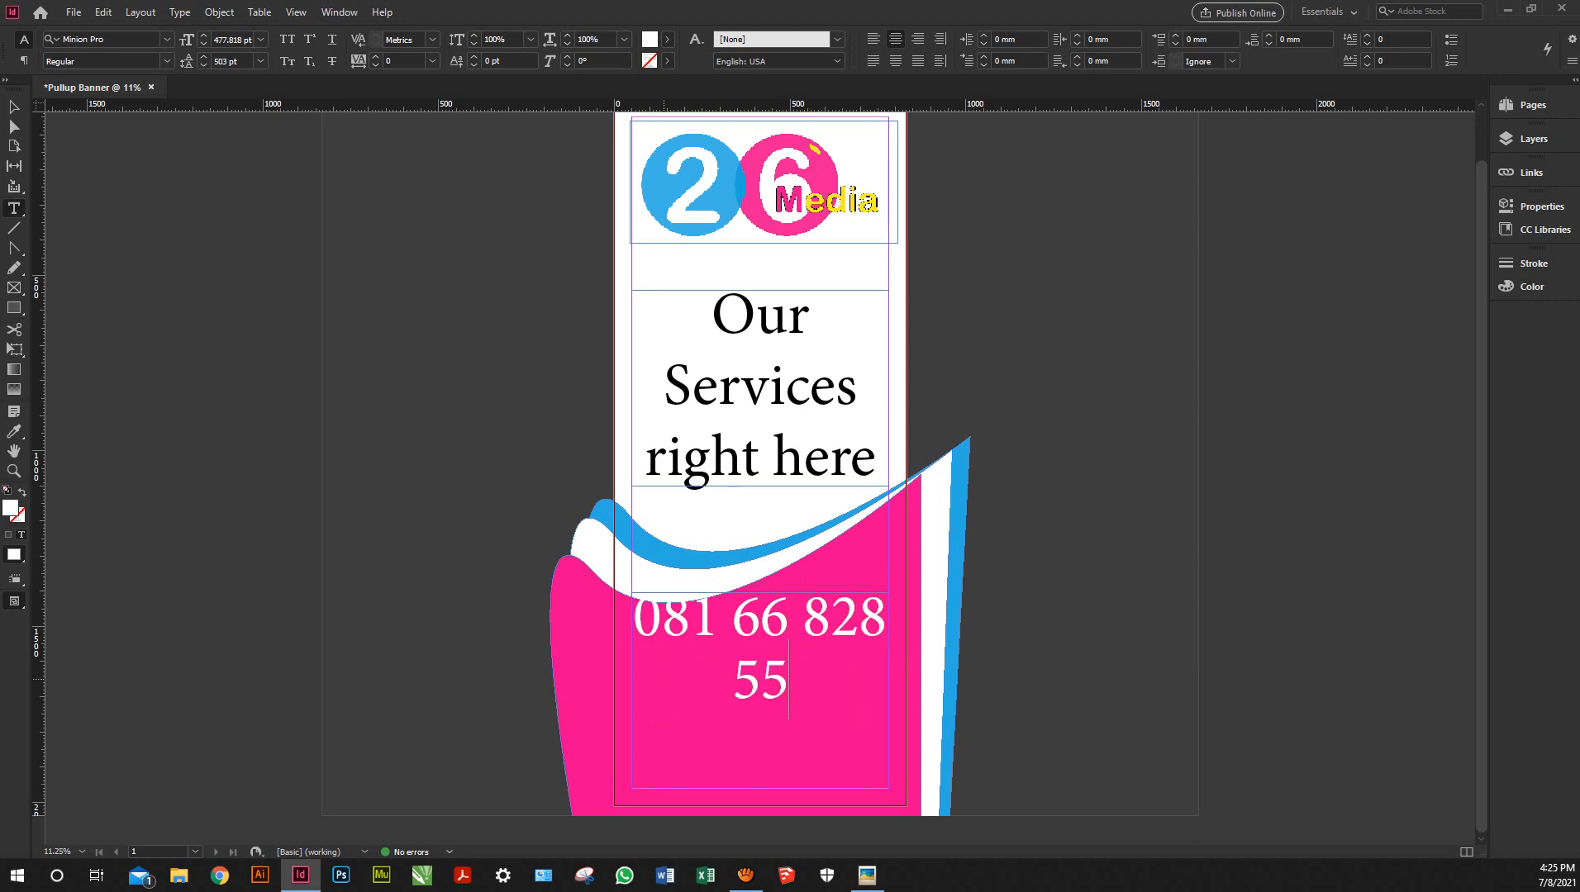
Resize the phone number to 377.818 pt so it fits one line, and shrink the frame from the top
key(ctrl+a)
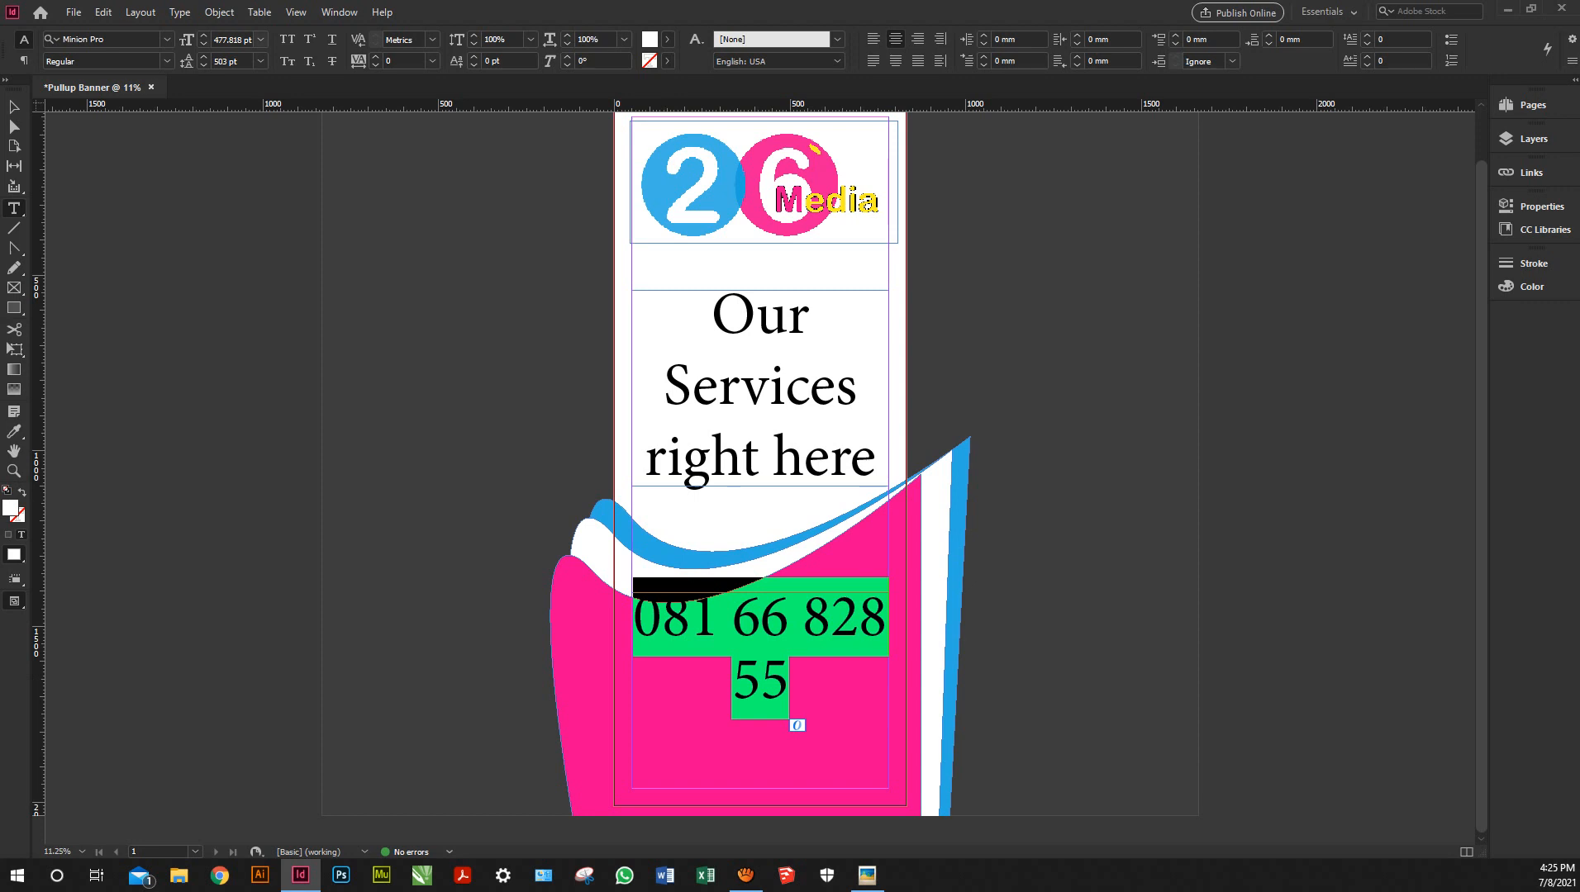
click(219, 40)
key(BackSpace)
text(3)
key(Return)
key(Escape)
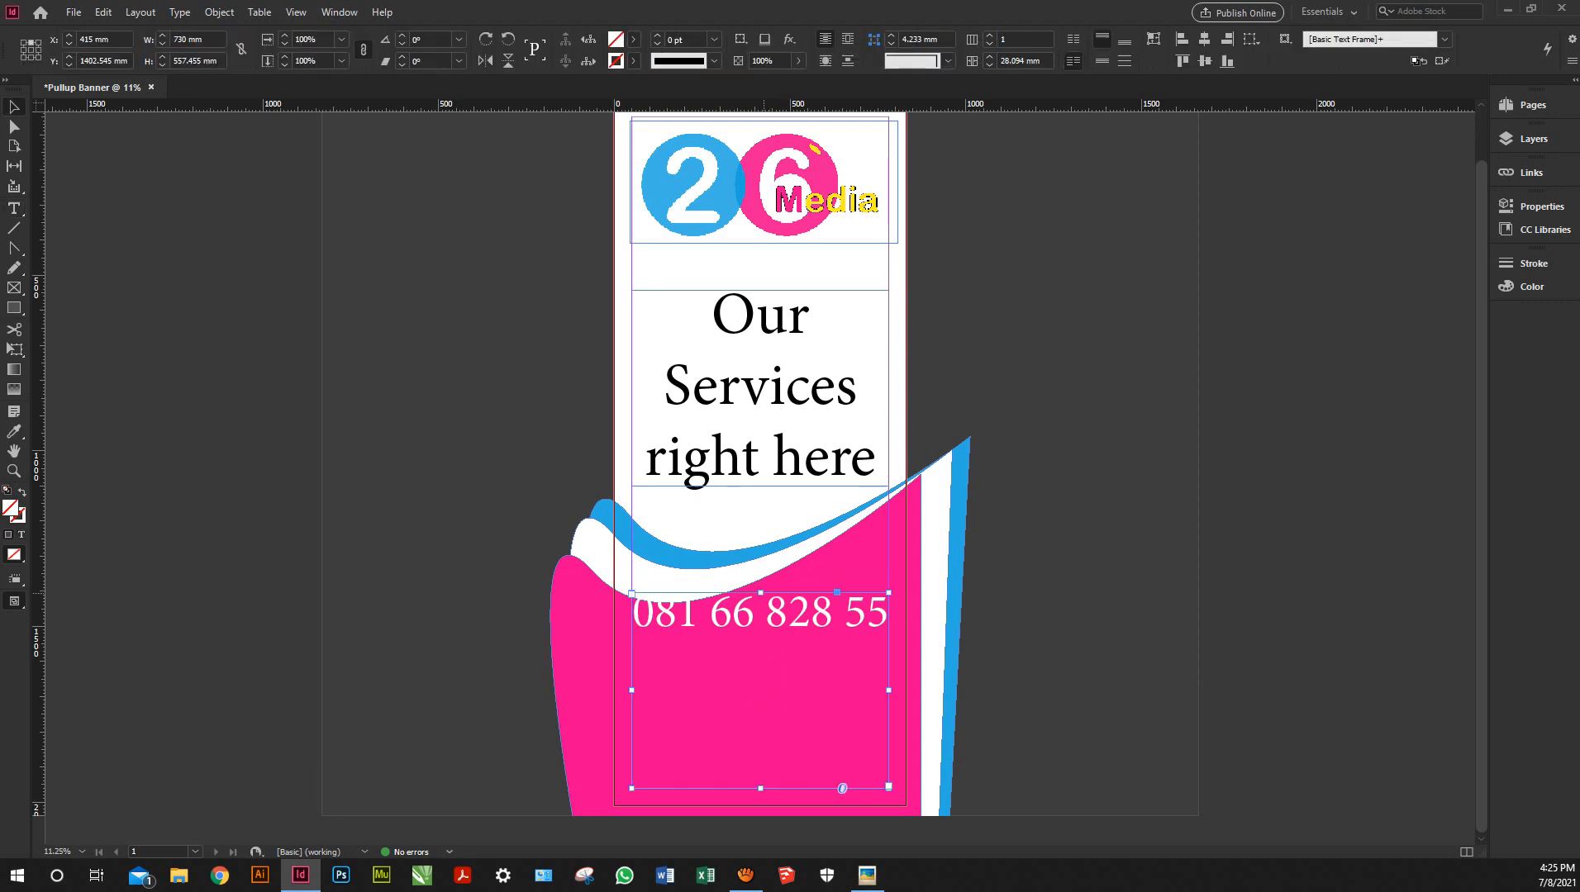
drag(761, 593, 768, 647)
double_click(791, 674)
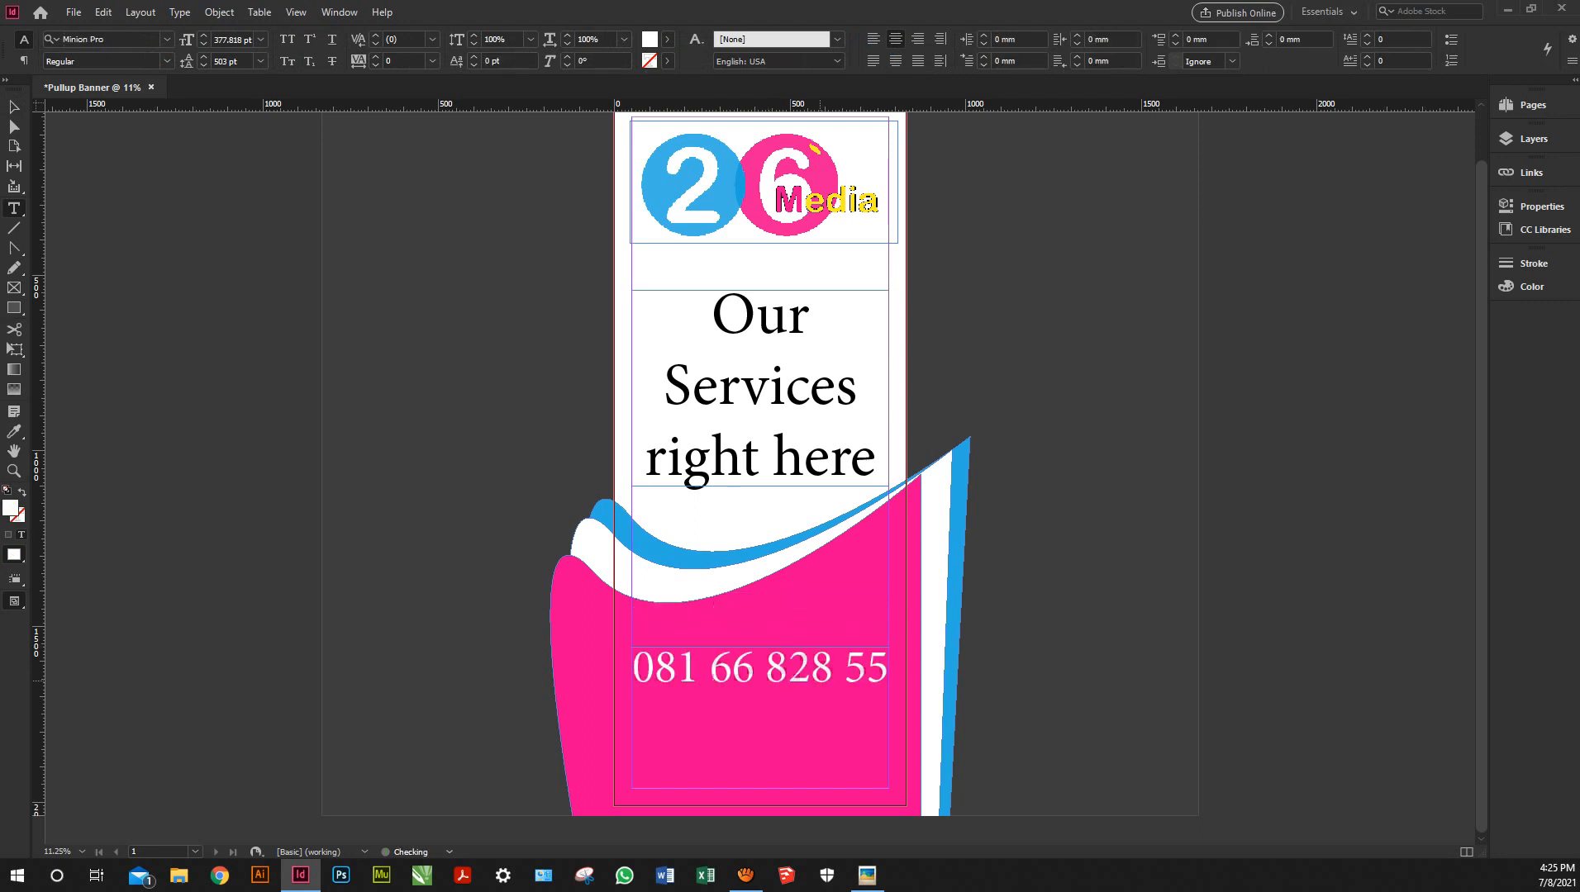
Add '26medias.com' on a new line under the phone number at 277.818 pt
key(Return)
text(26m)
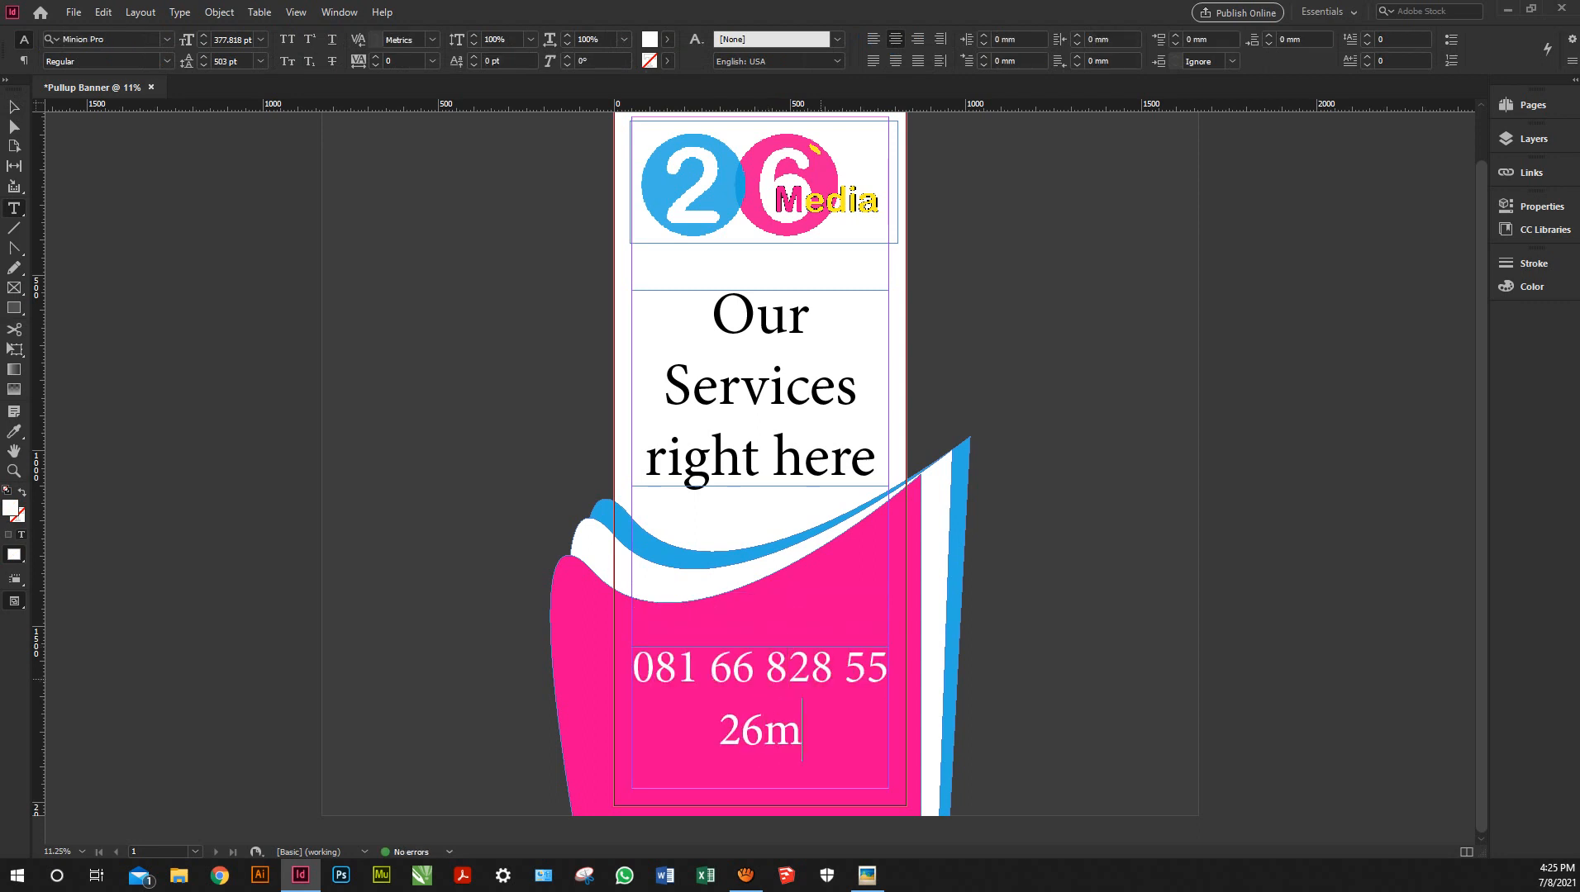
text(edias)
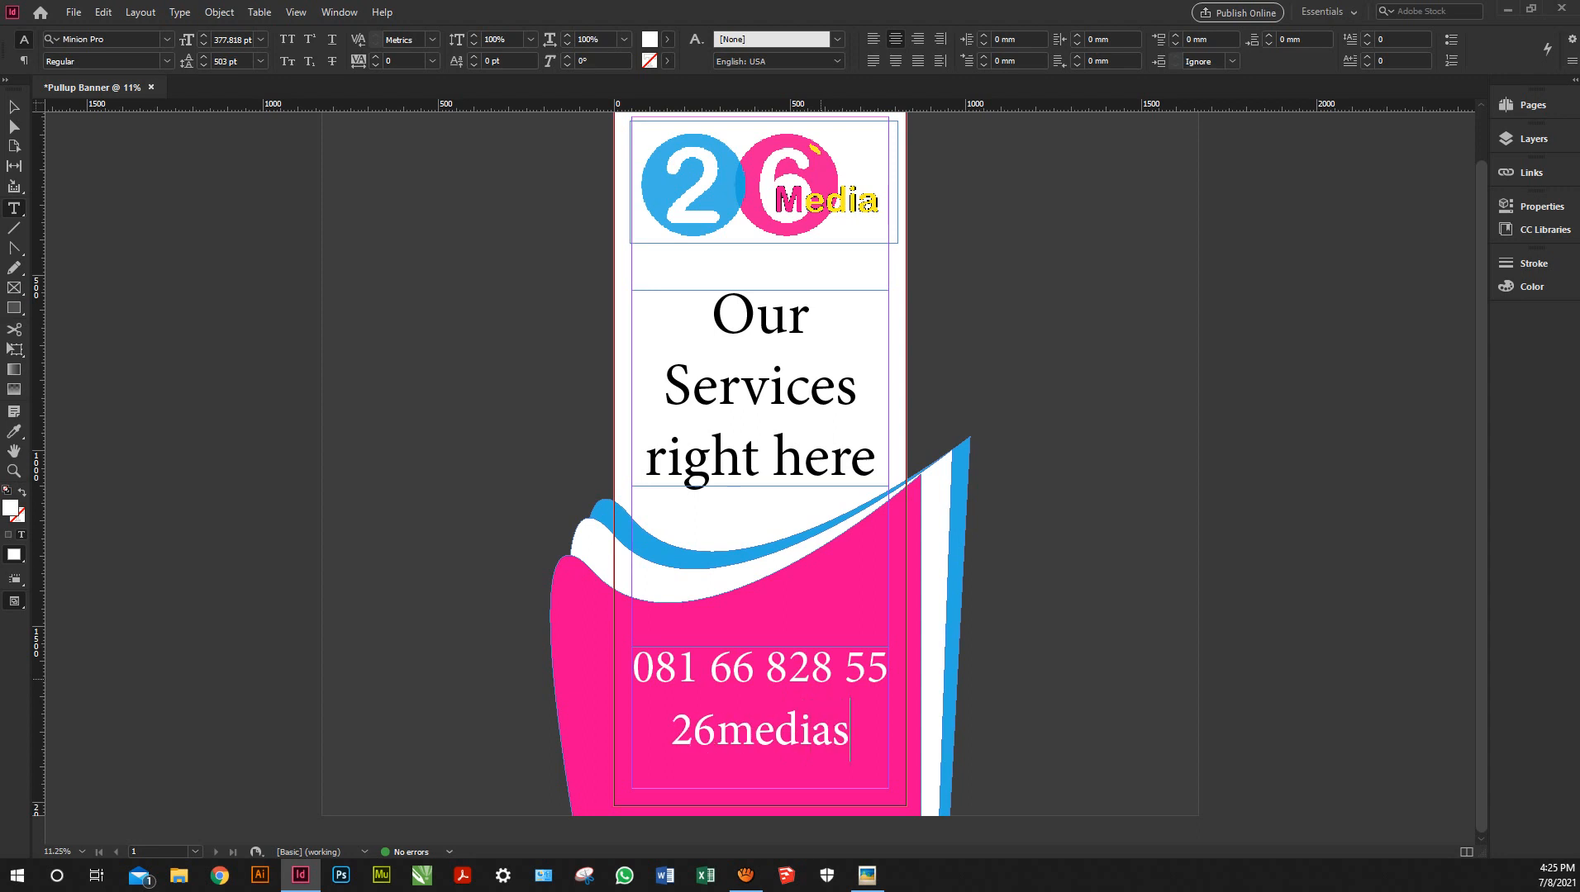
text(.c)
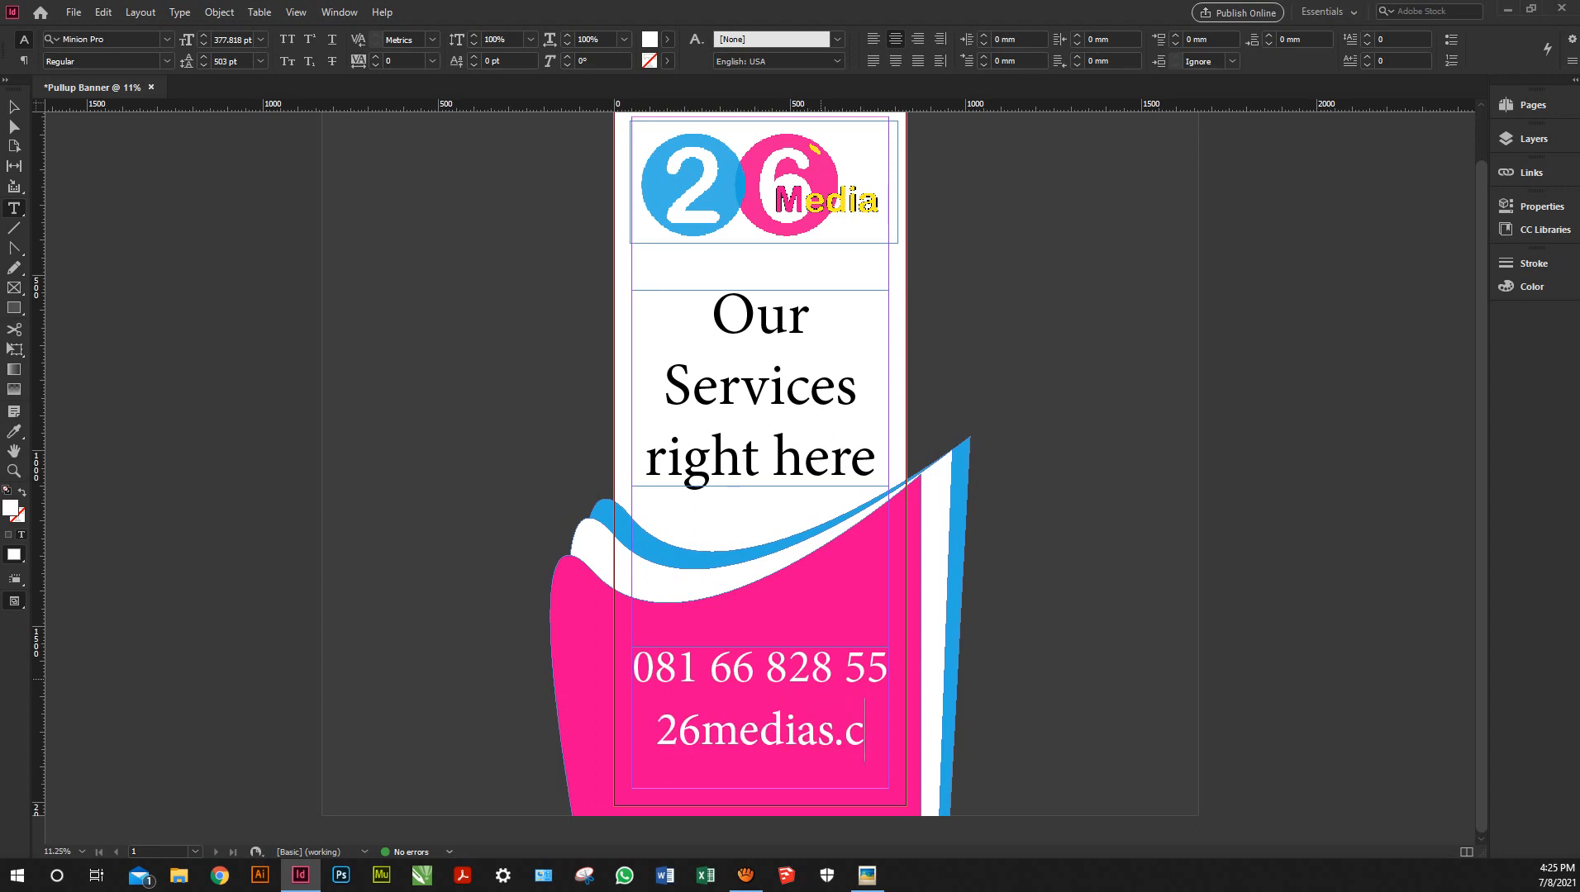
key(BackSpace)
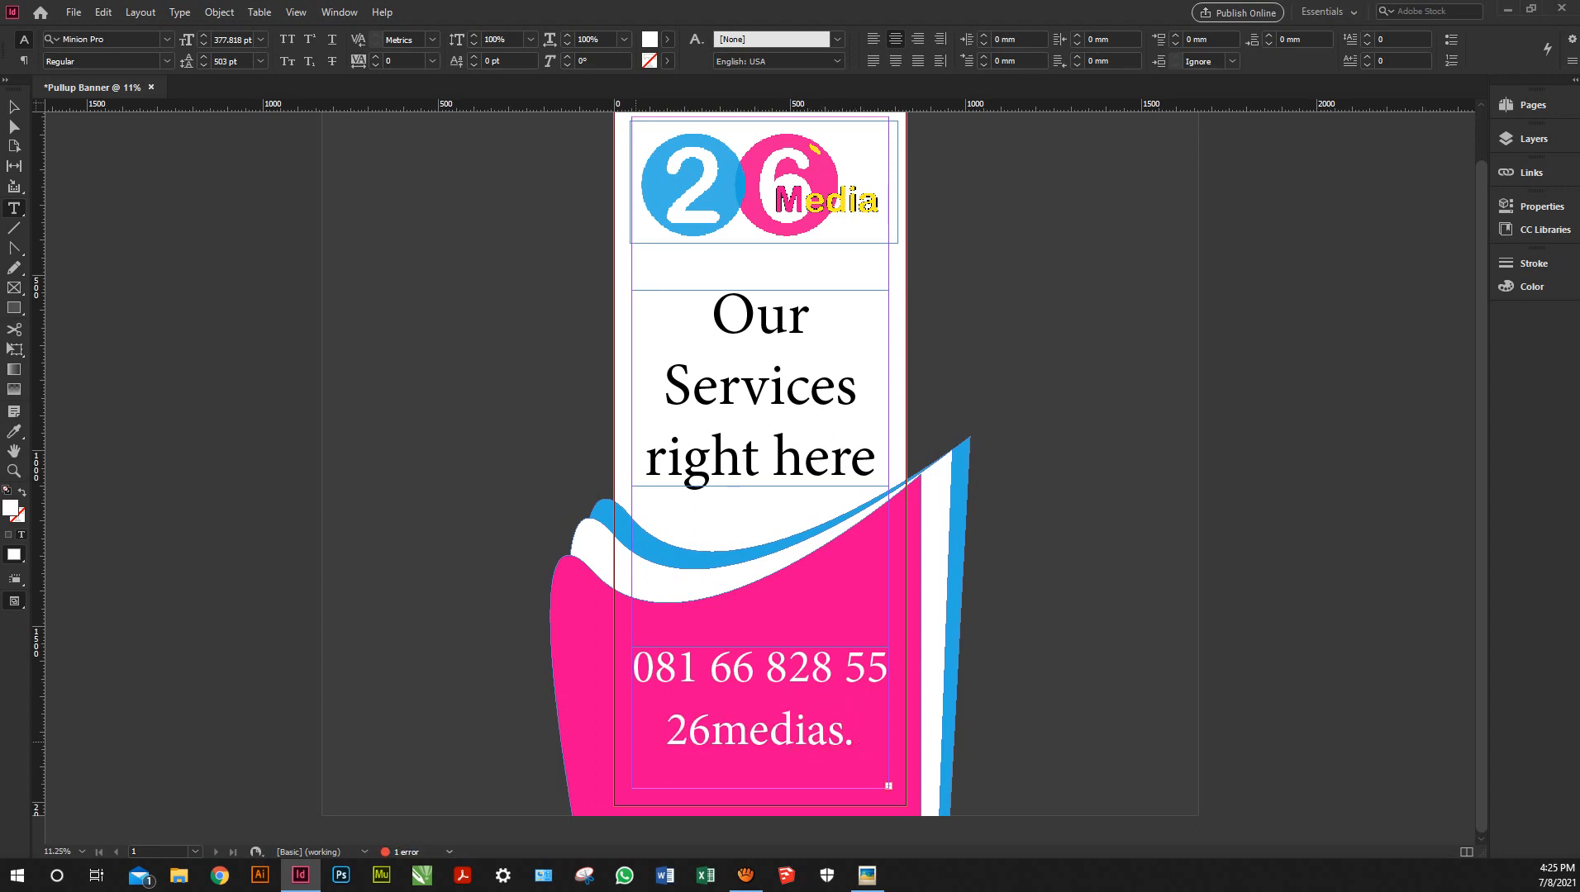
key(shift+Home)
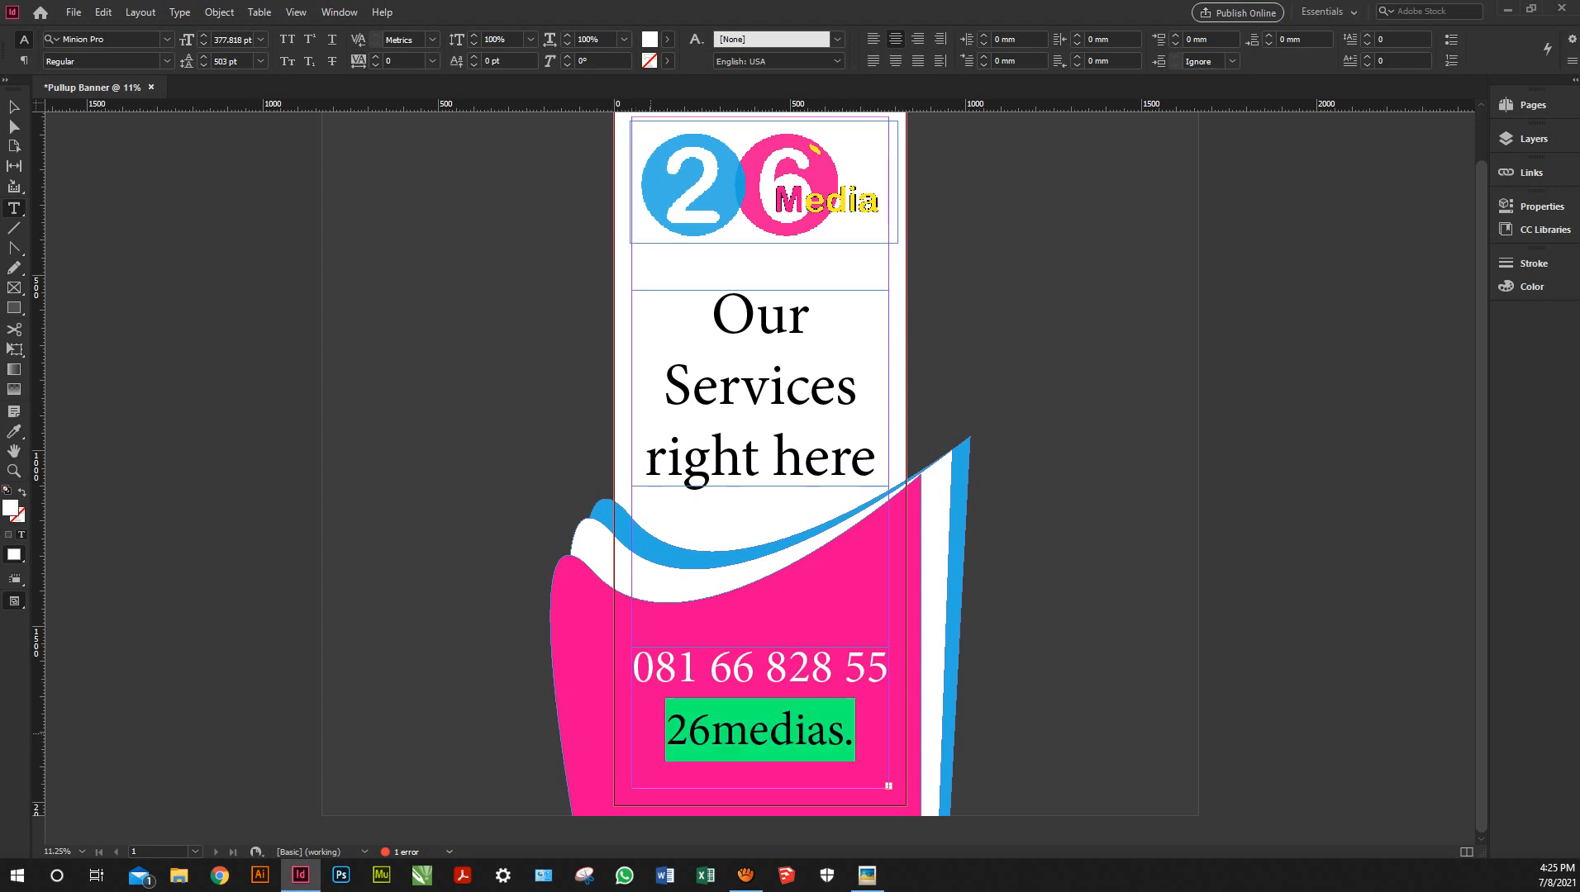
click(220, 40)
key(BackSpace)
text(2)
key(Return)
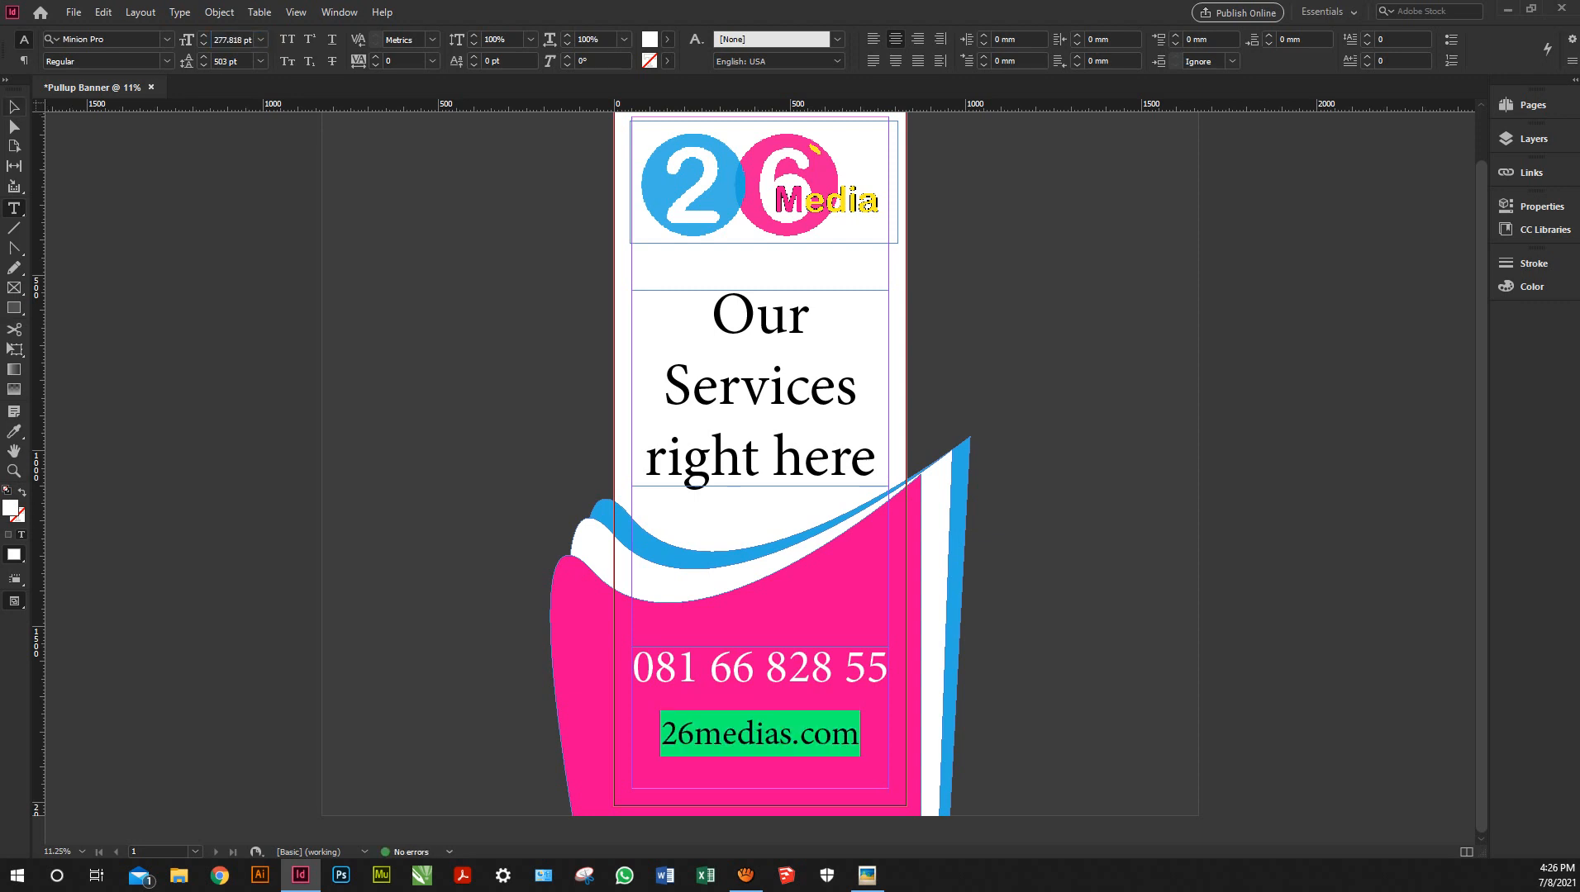
Deselect the text and preview the banner full-screen
click(858, 735)
key(Escape)
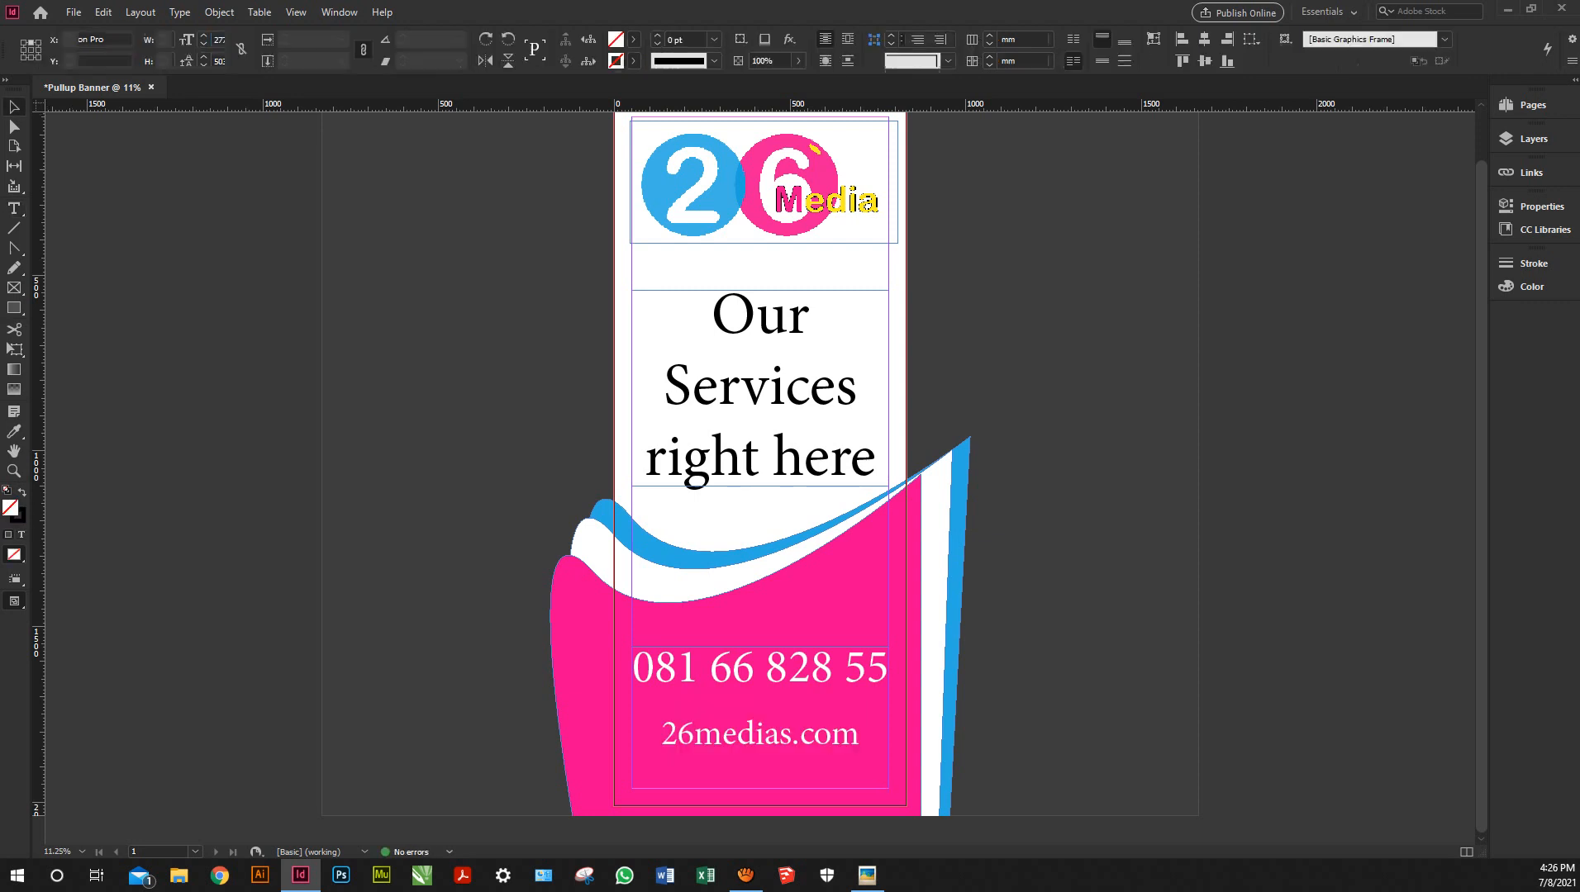
key(shift+w)
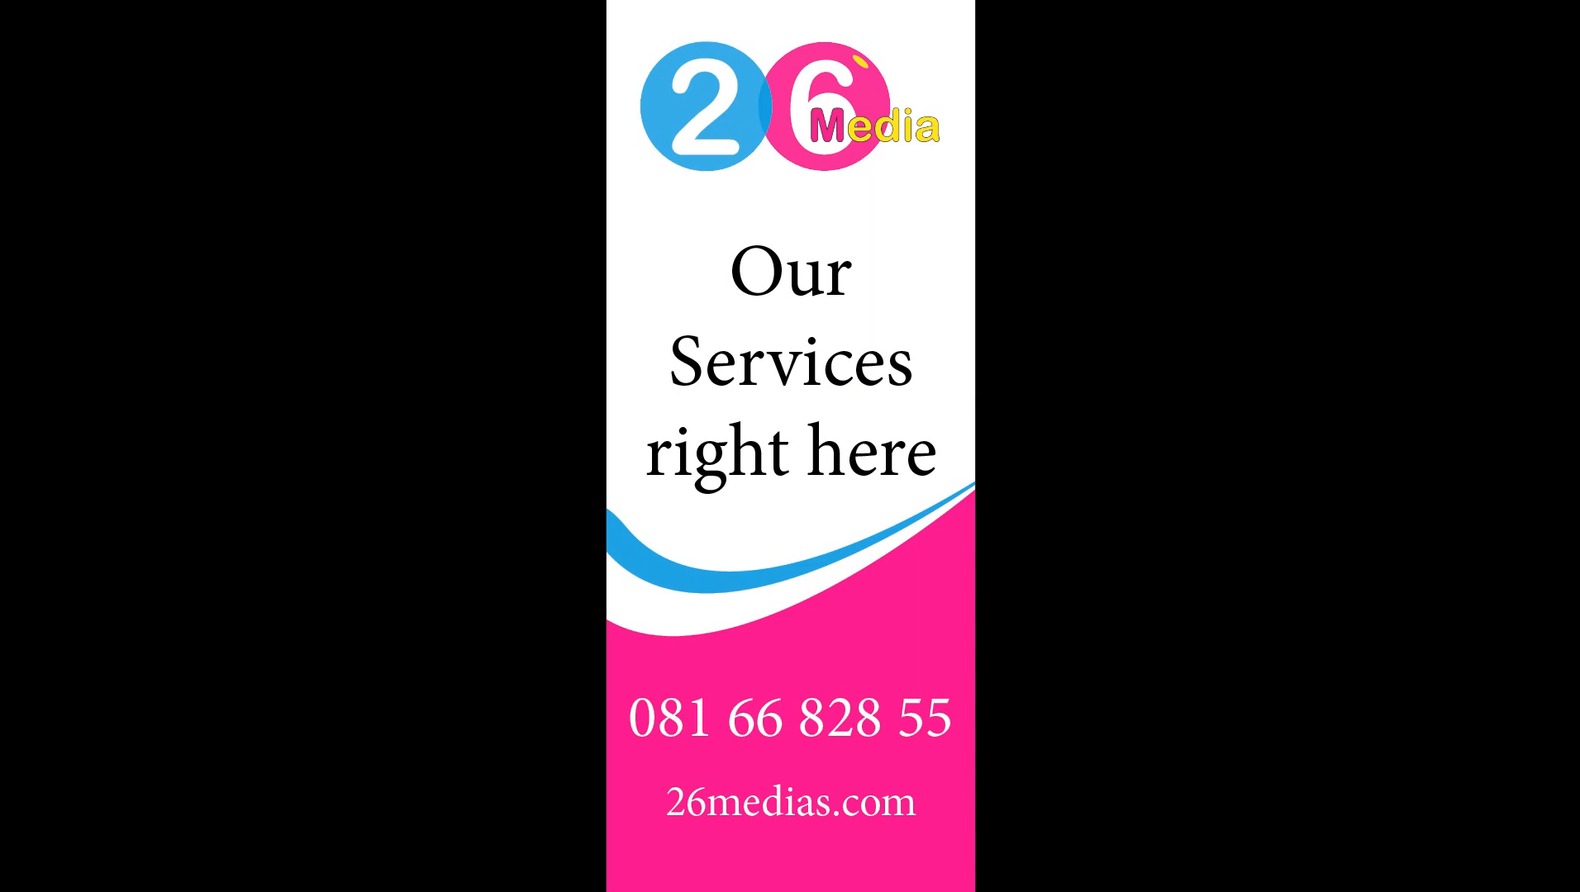
key(Escape)
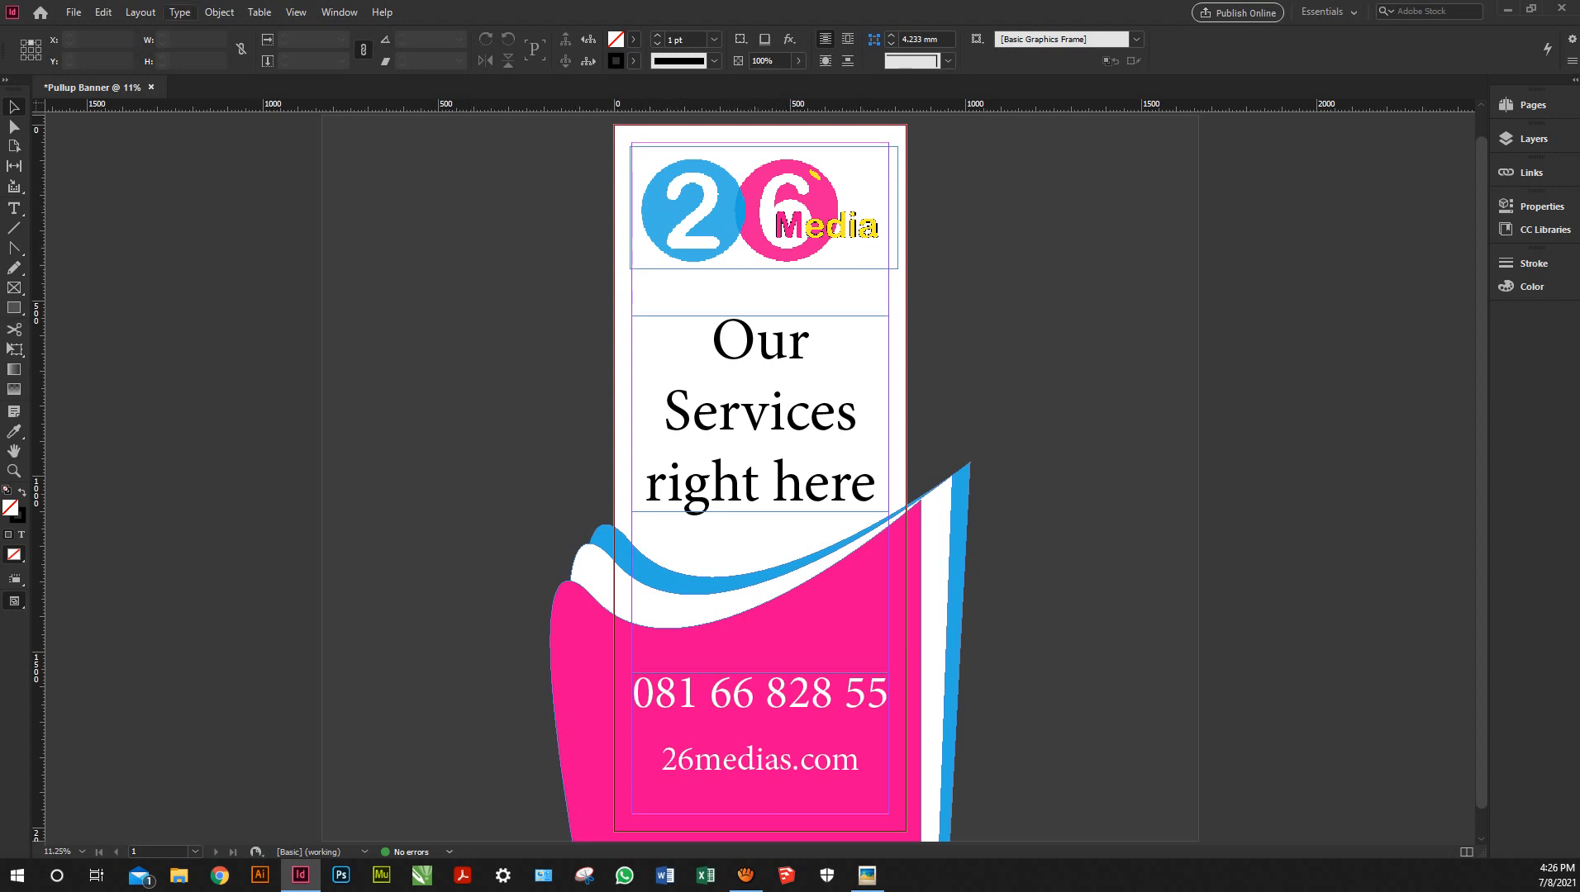
Save the banner in Documents as '26 Pullup Banner.indd' by adding '26 ' before the existing name
click(73, 11)
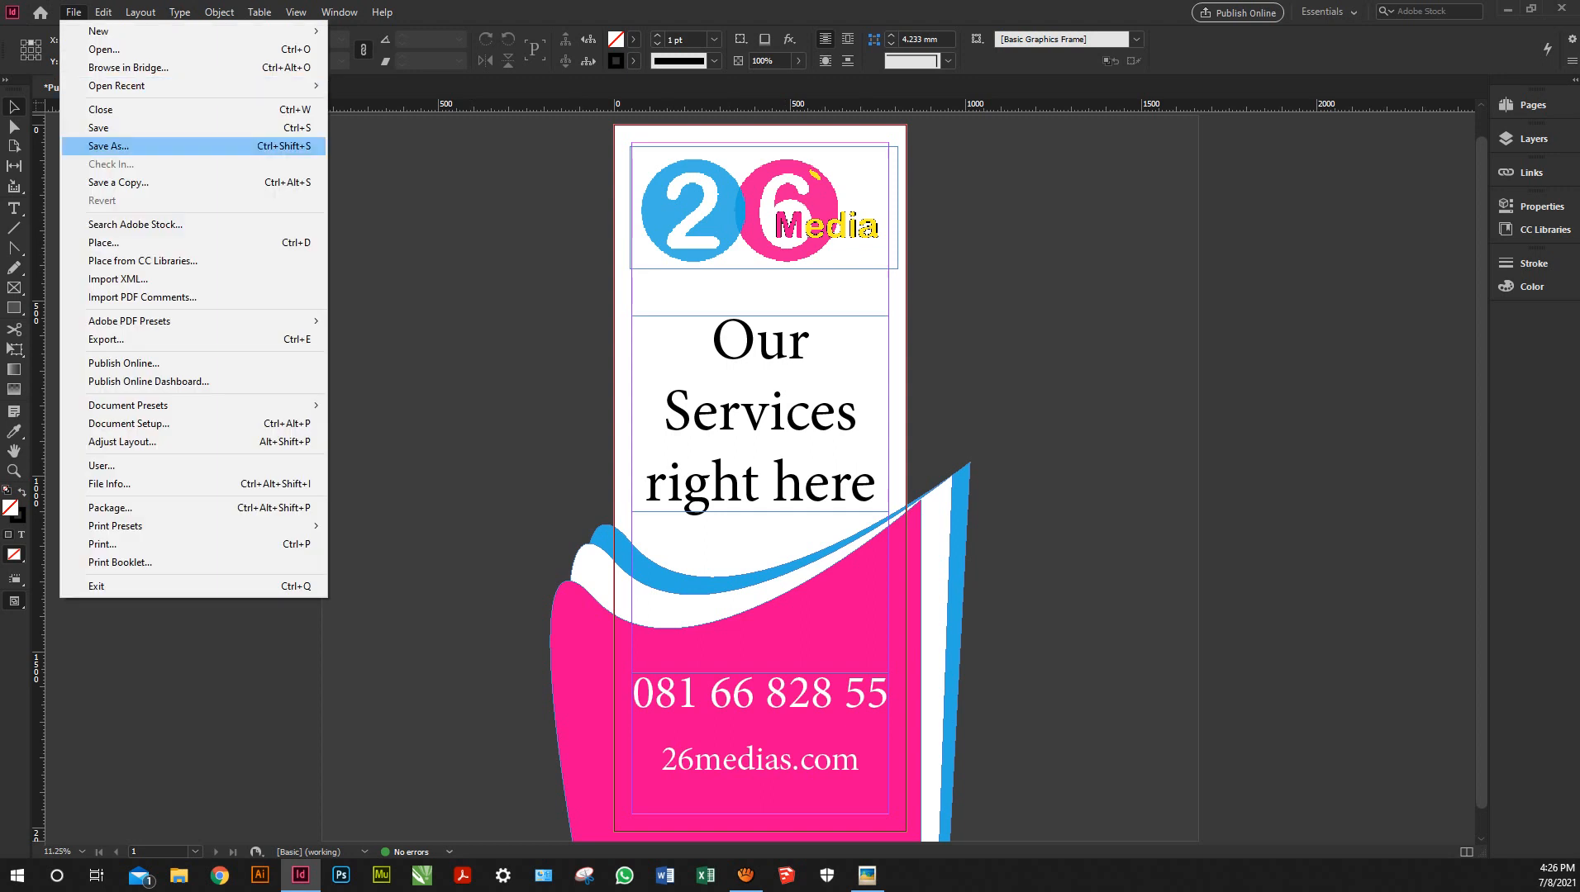
click(107, 128)
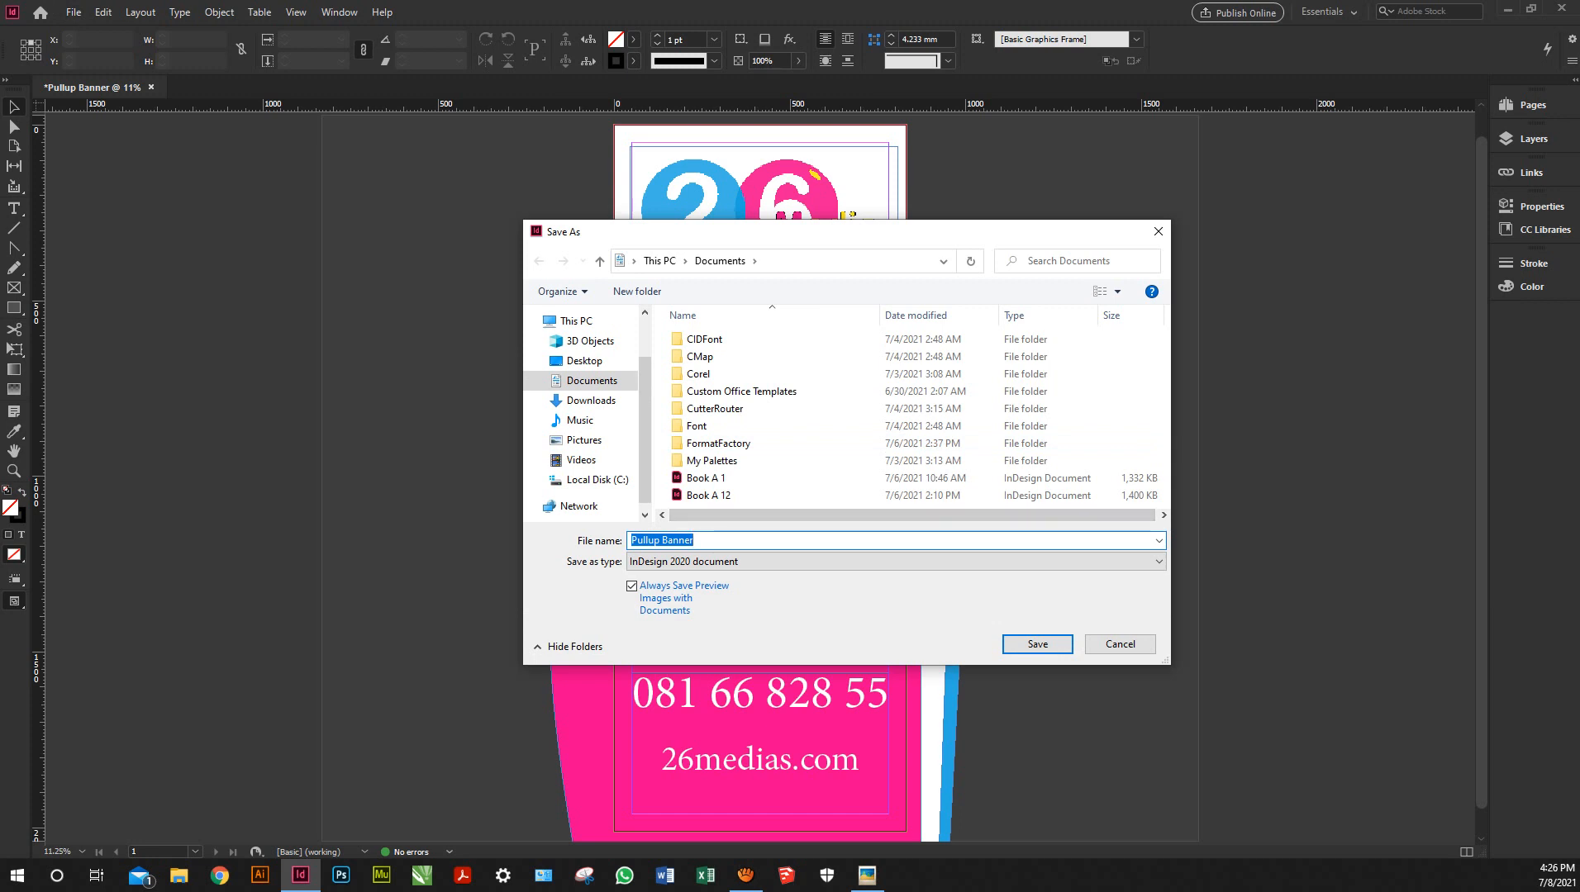
click(631, 541)
text(26)
key(Return)
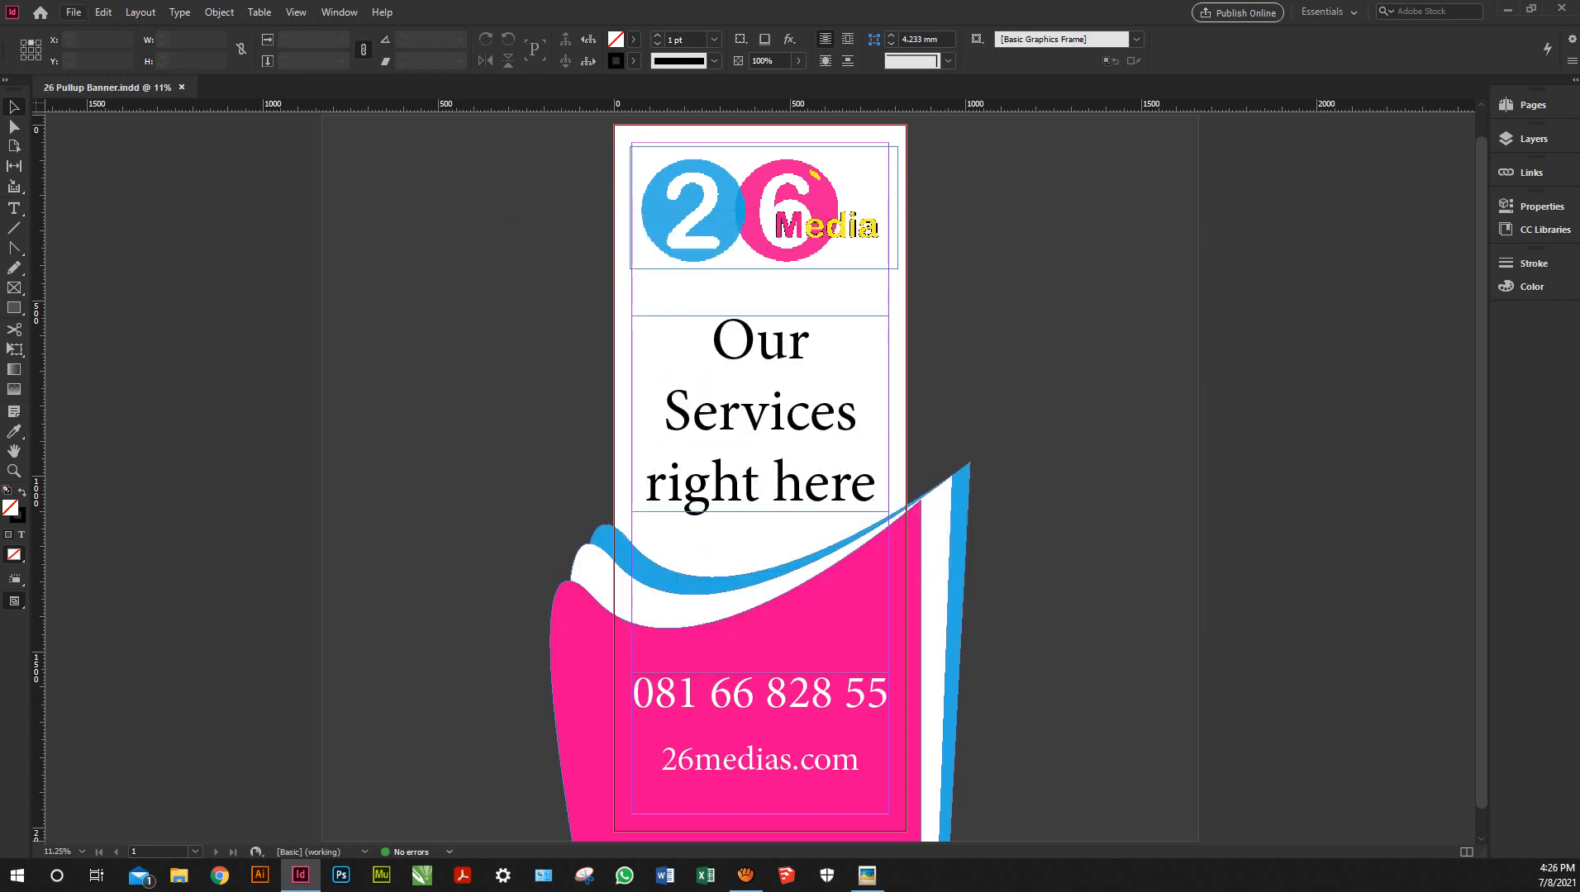
click(74, 12)
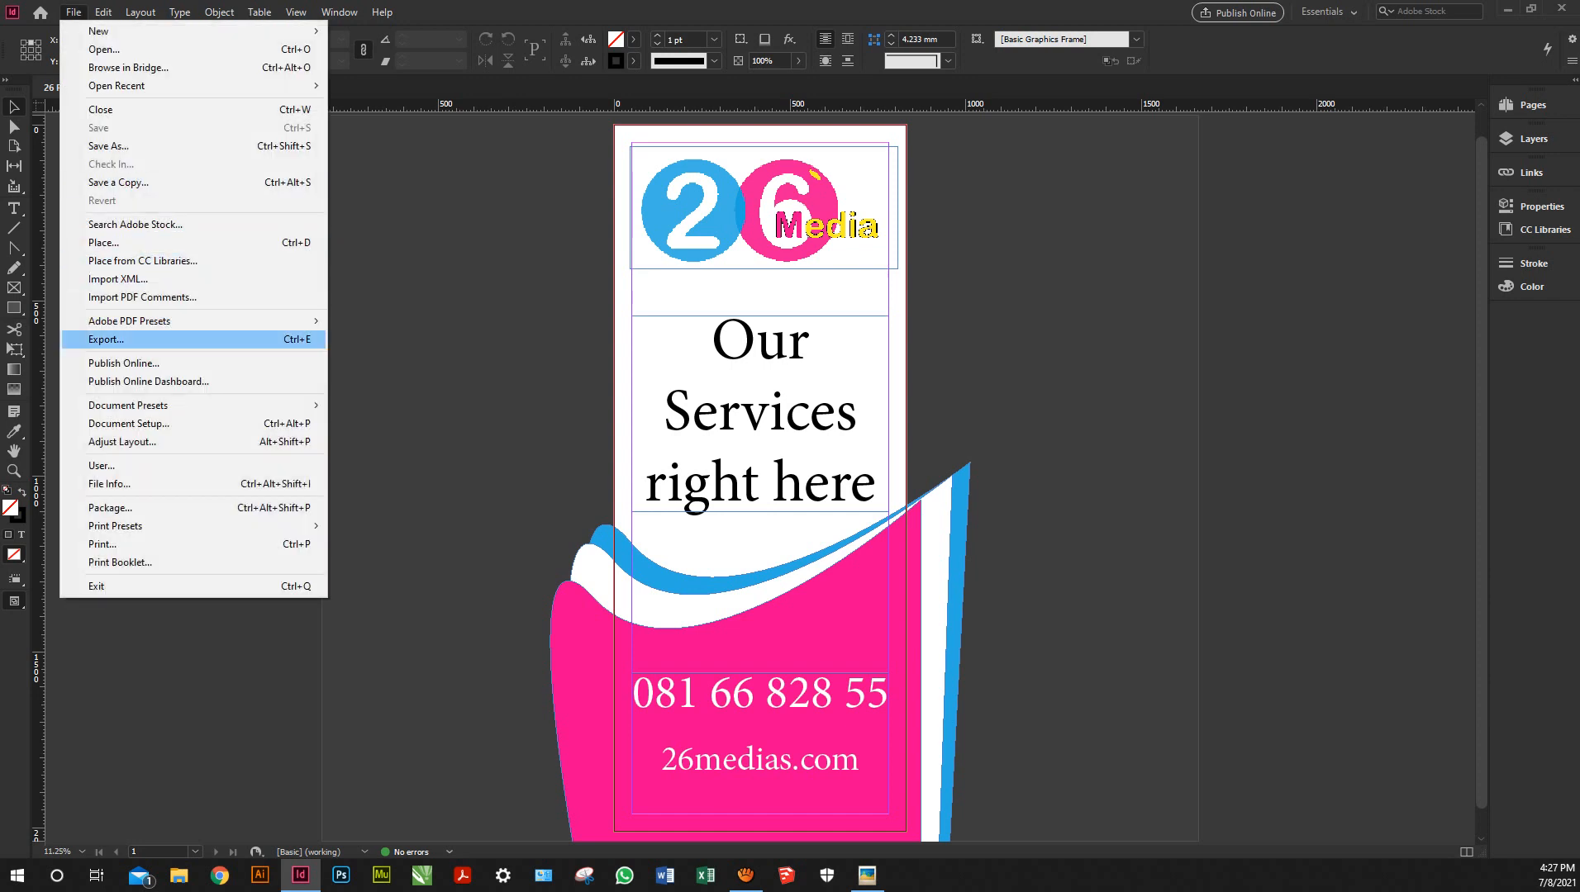
Start a JPEG export of the banner, keeping JPEG as the file type and the suggested name
click(106, 339)
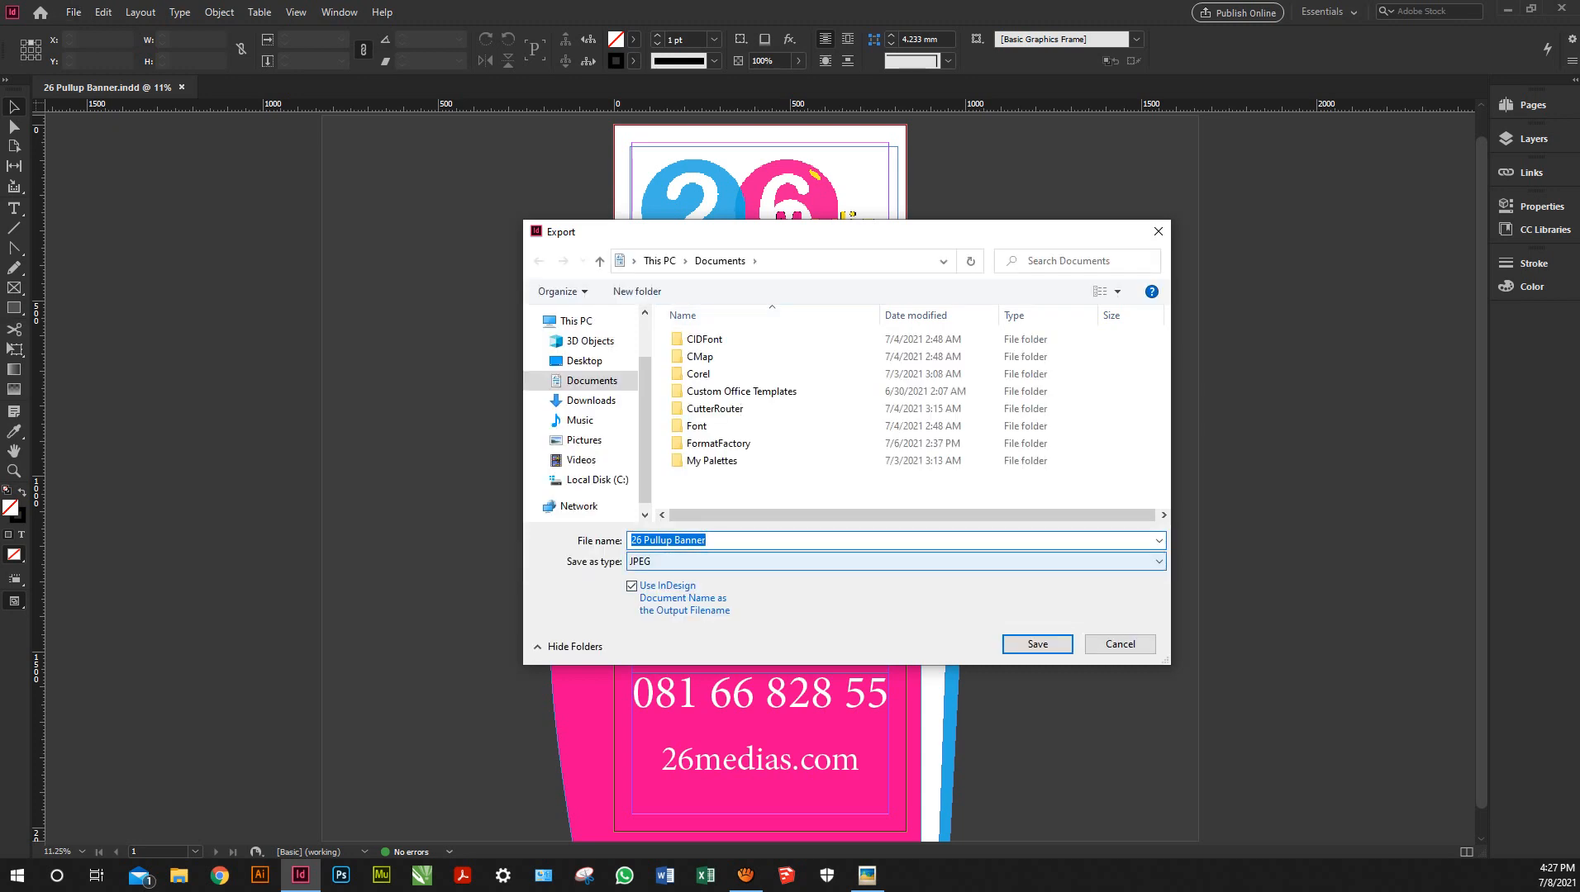
click(896, 562)
click(896, 562)
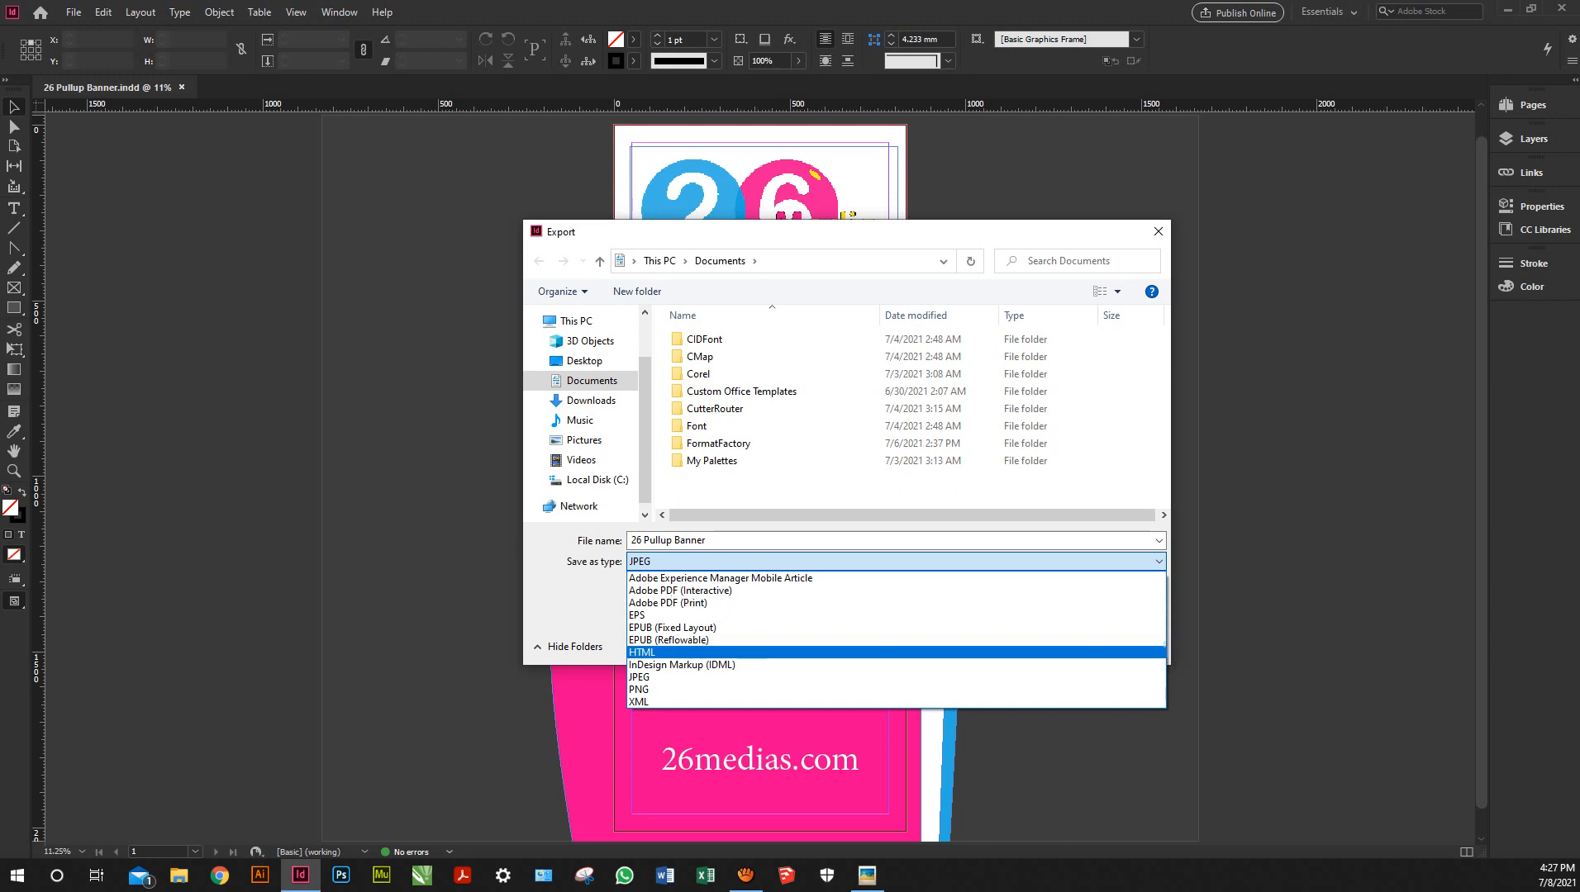
key(Return)
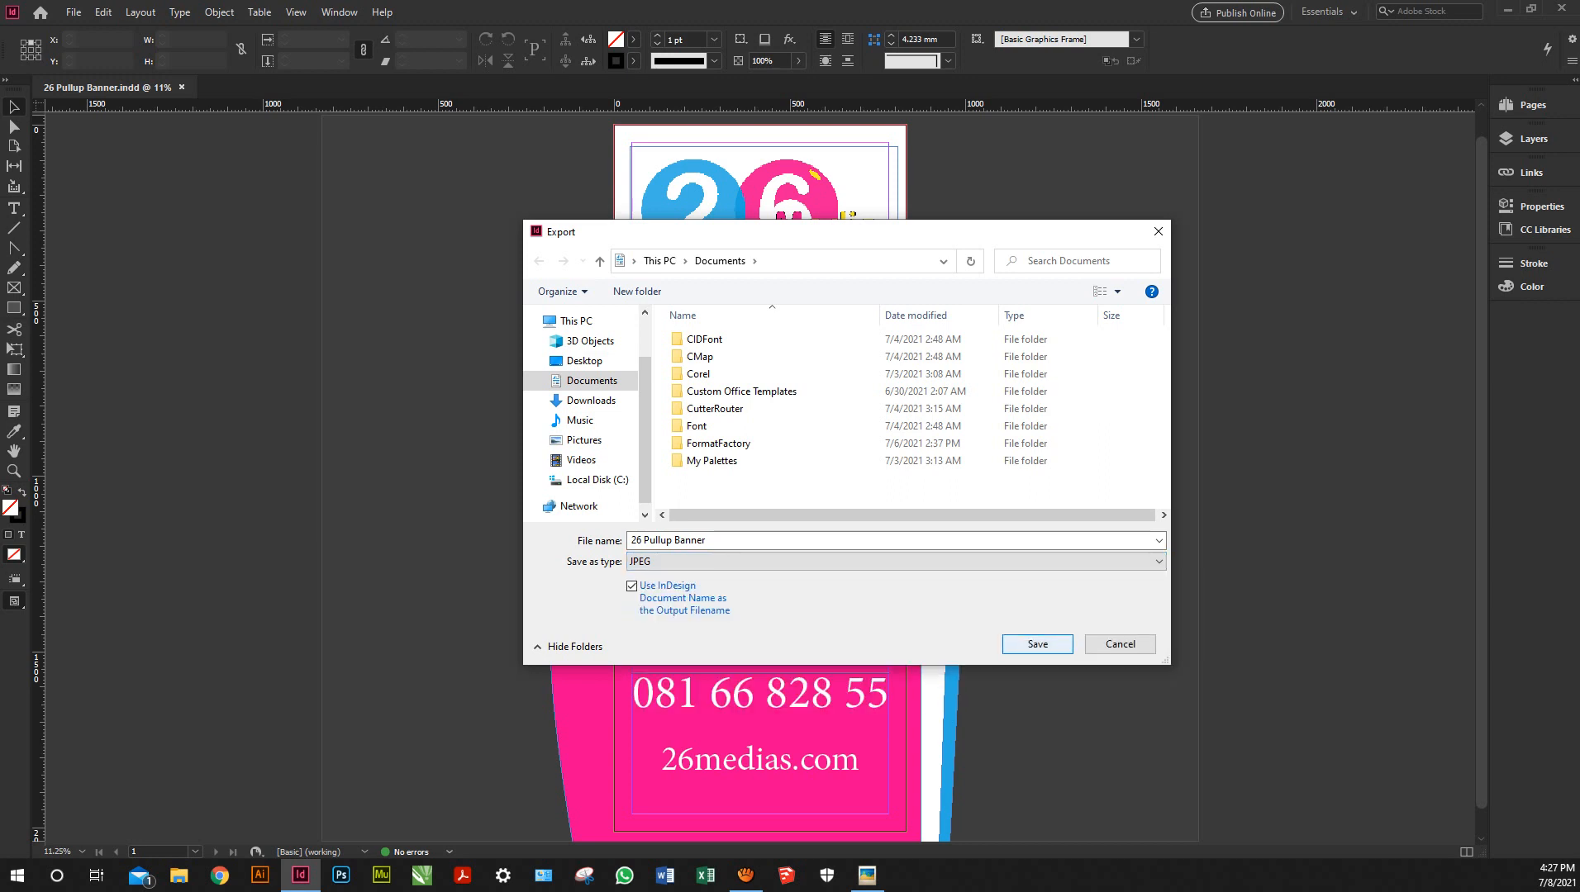
click(1037, 643)
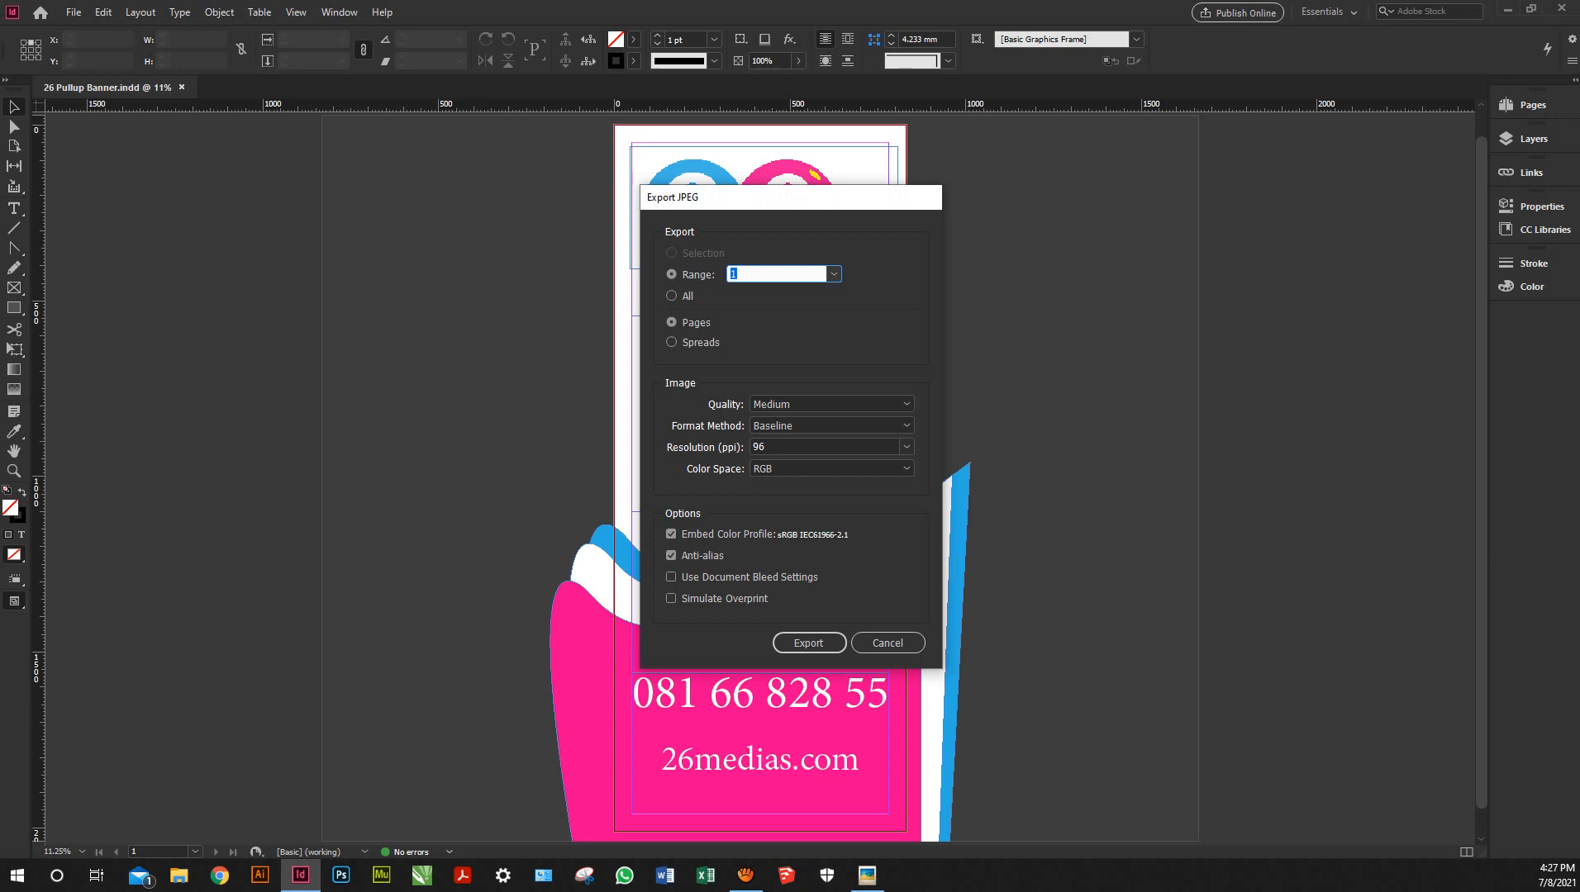
Export page 1 as JPEG at 150 ppi resolution, High quality, Progressive format
click(906, 447)
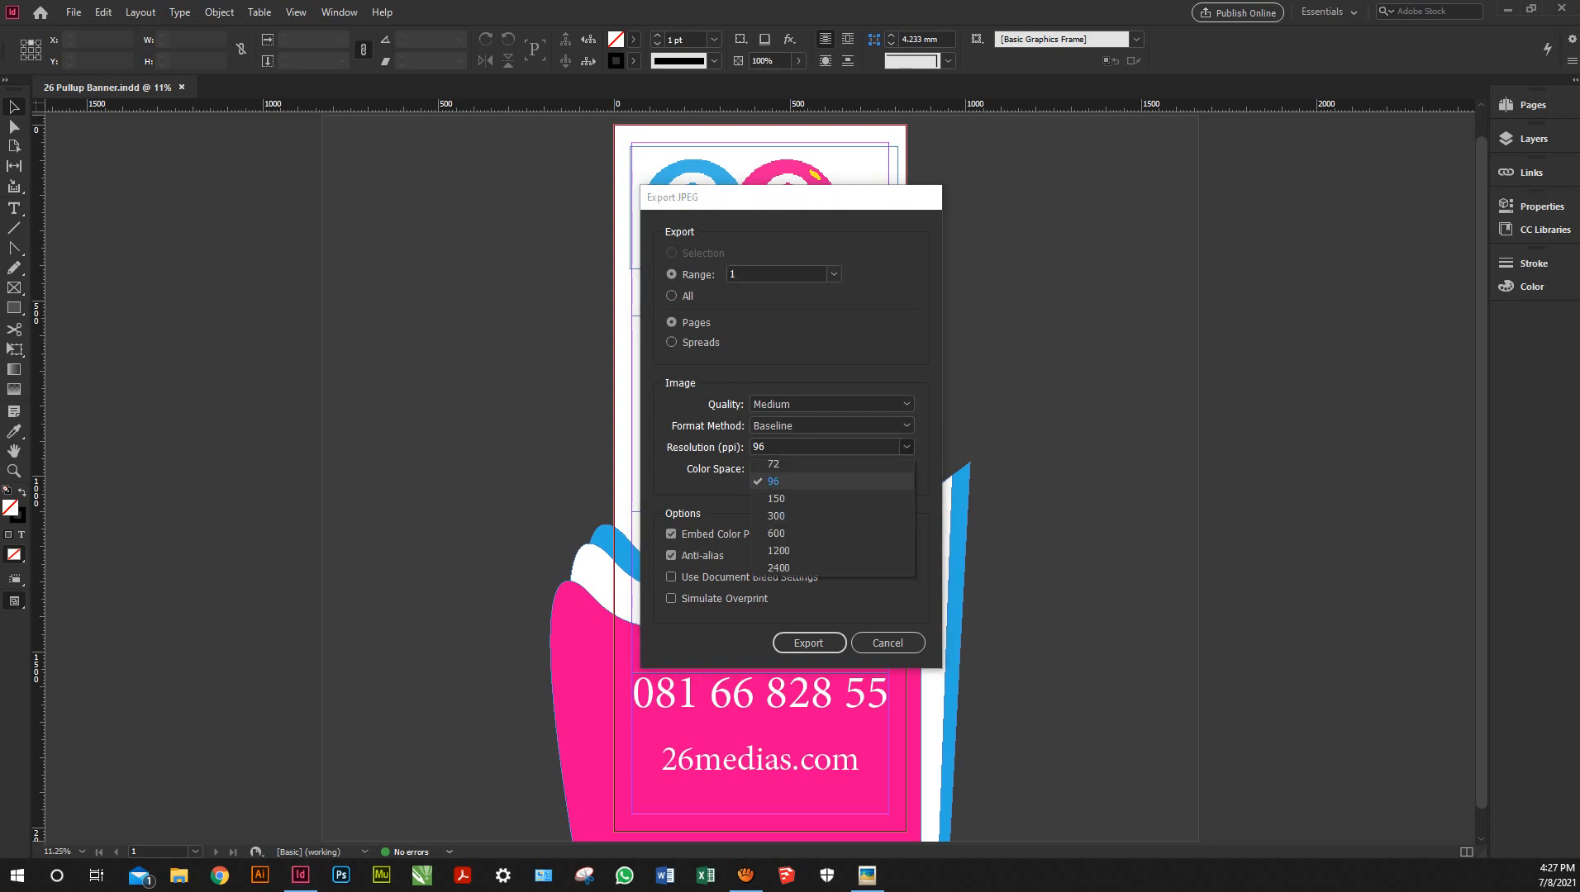
click(776, 498)
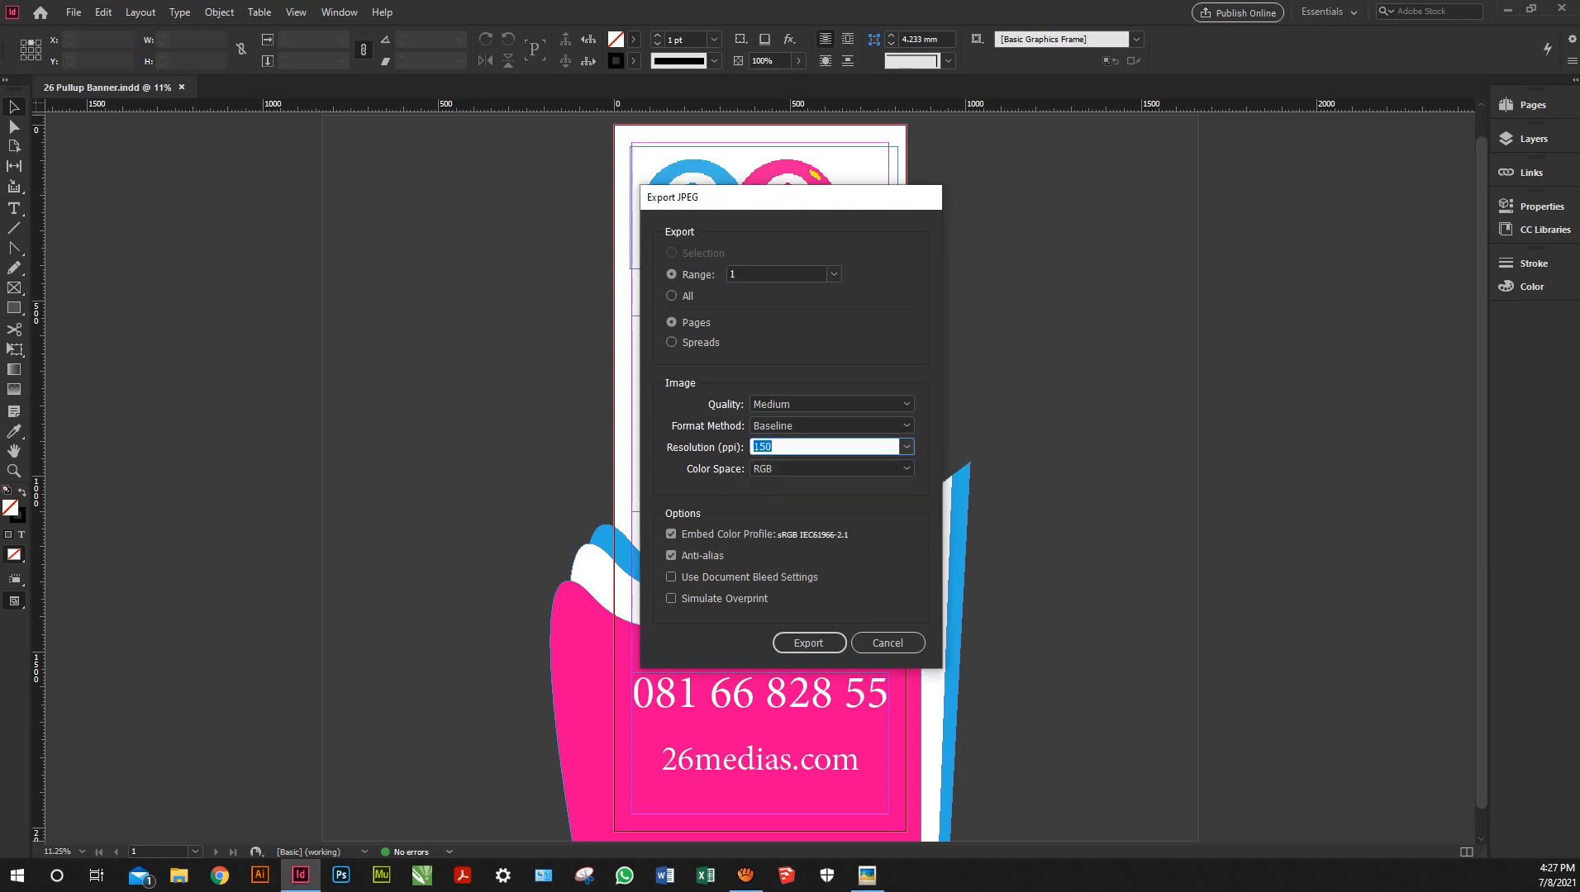
click(831, 404)
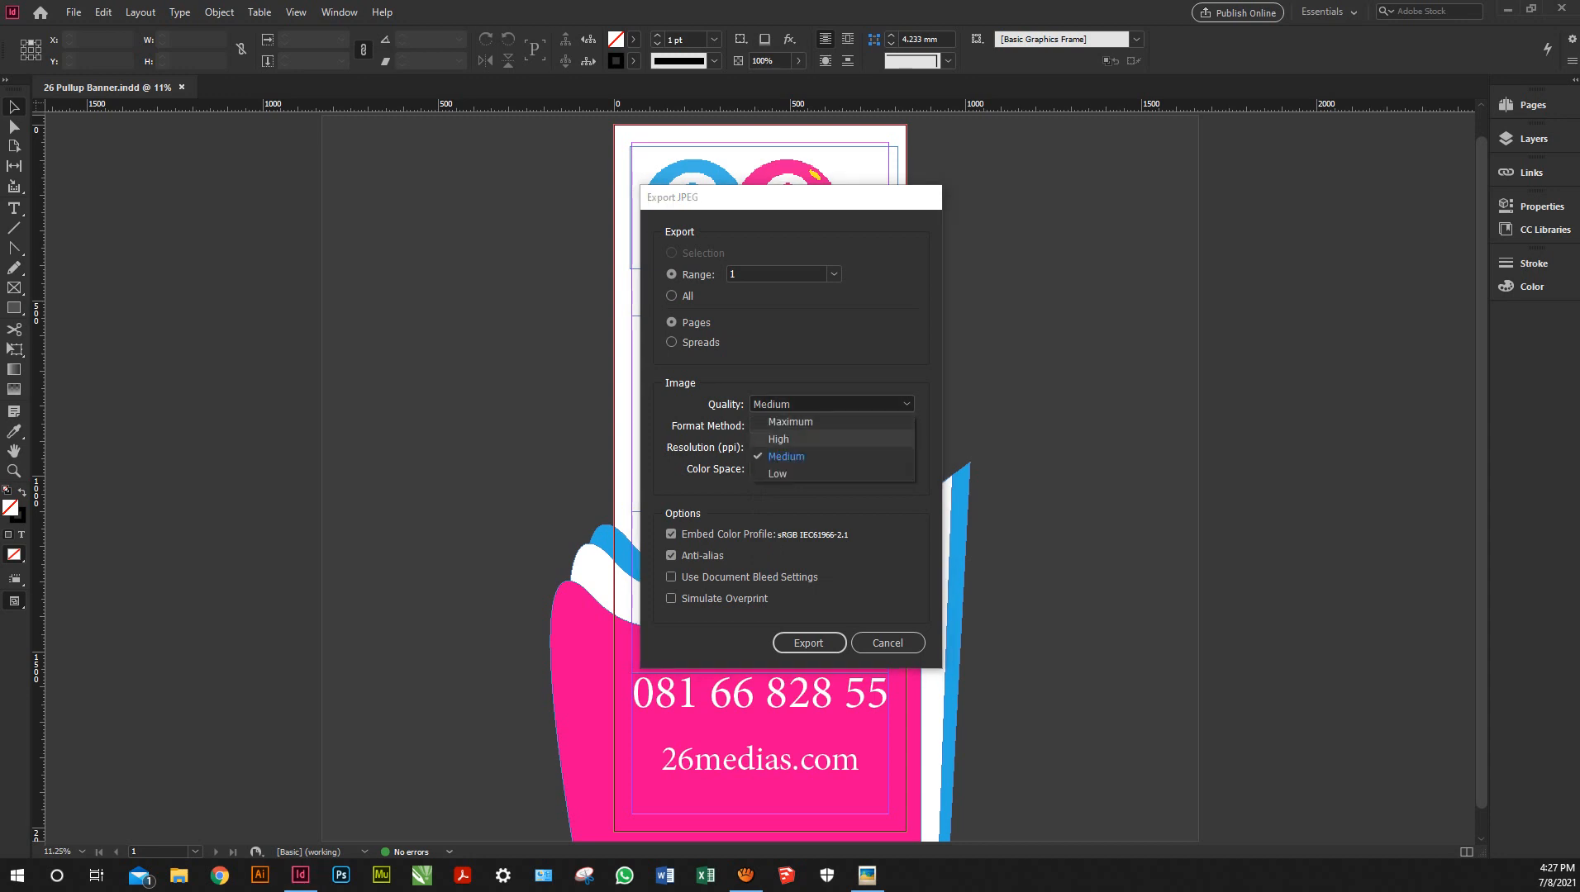
click(781, 439)
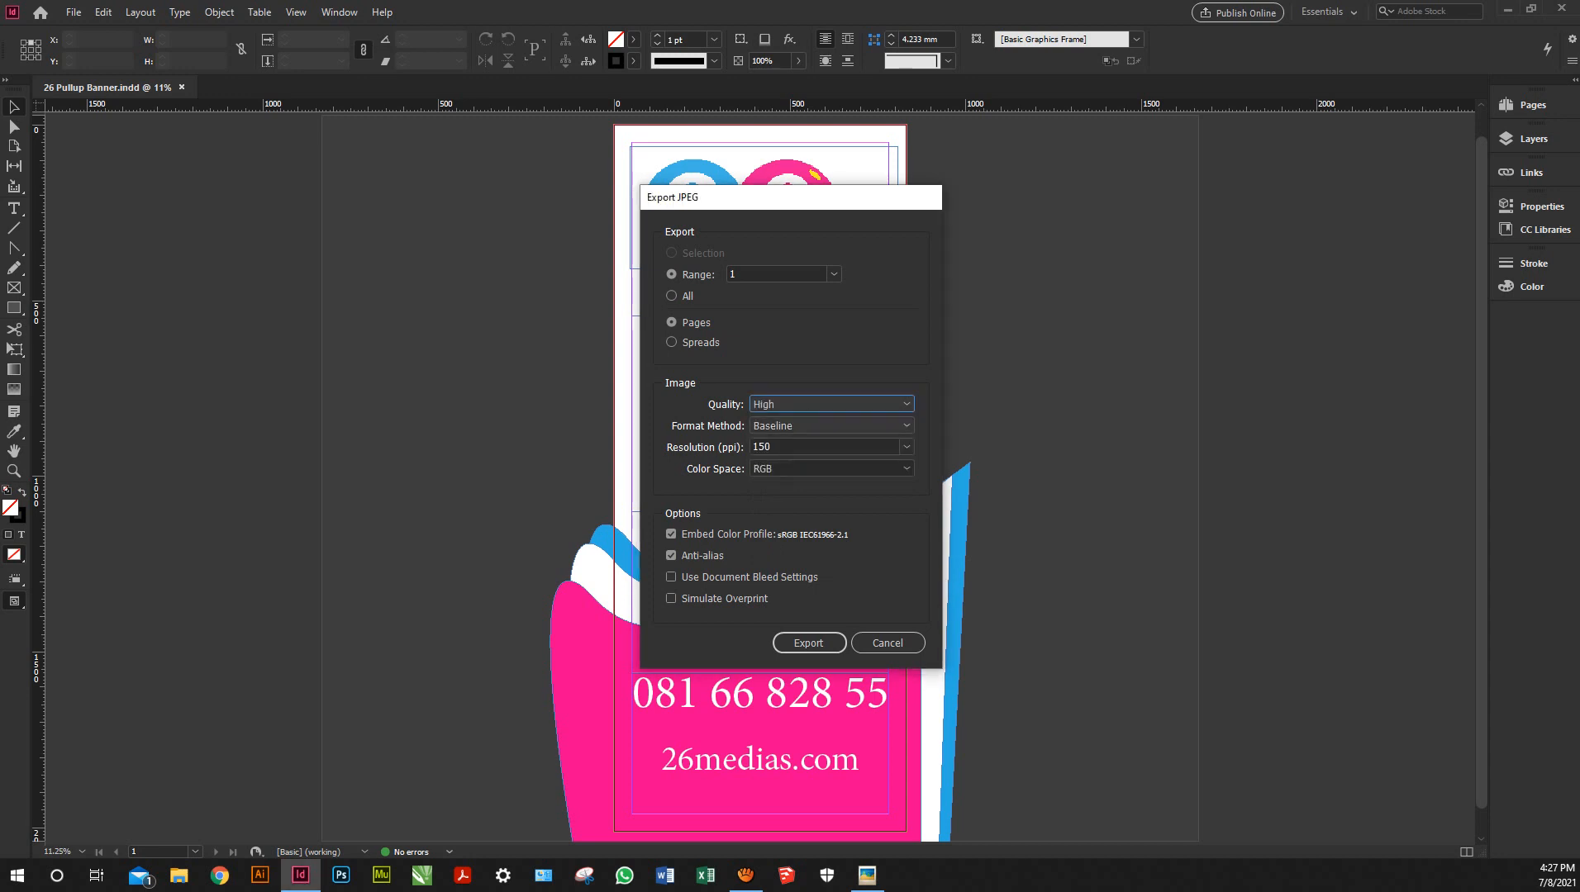
click(832, 426)
click(789, 444)
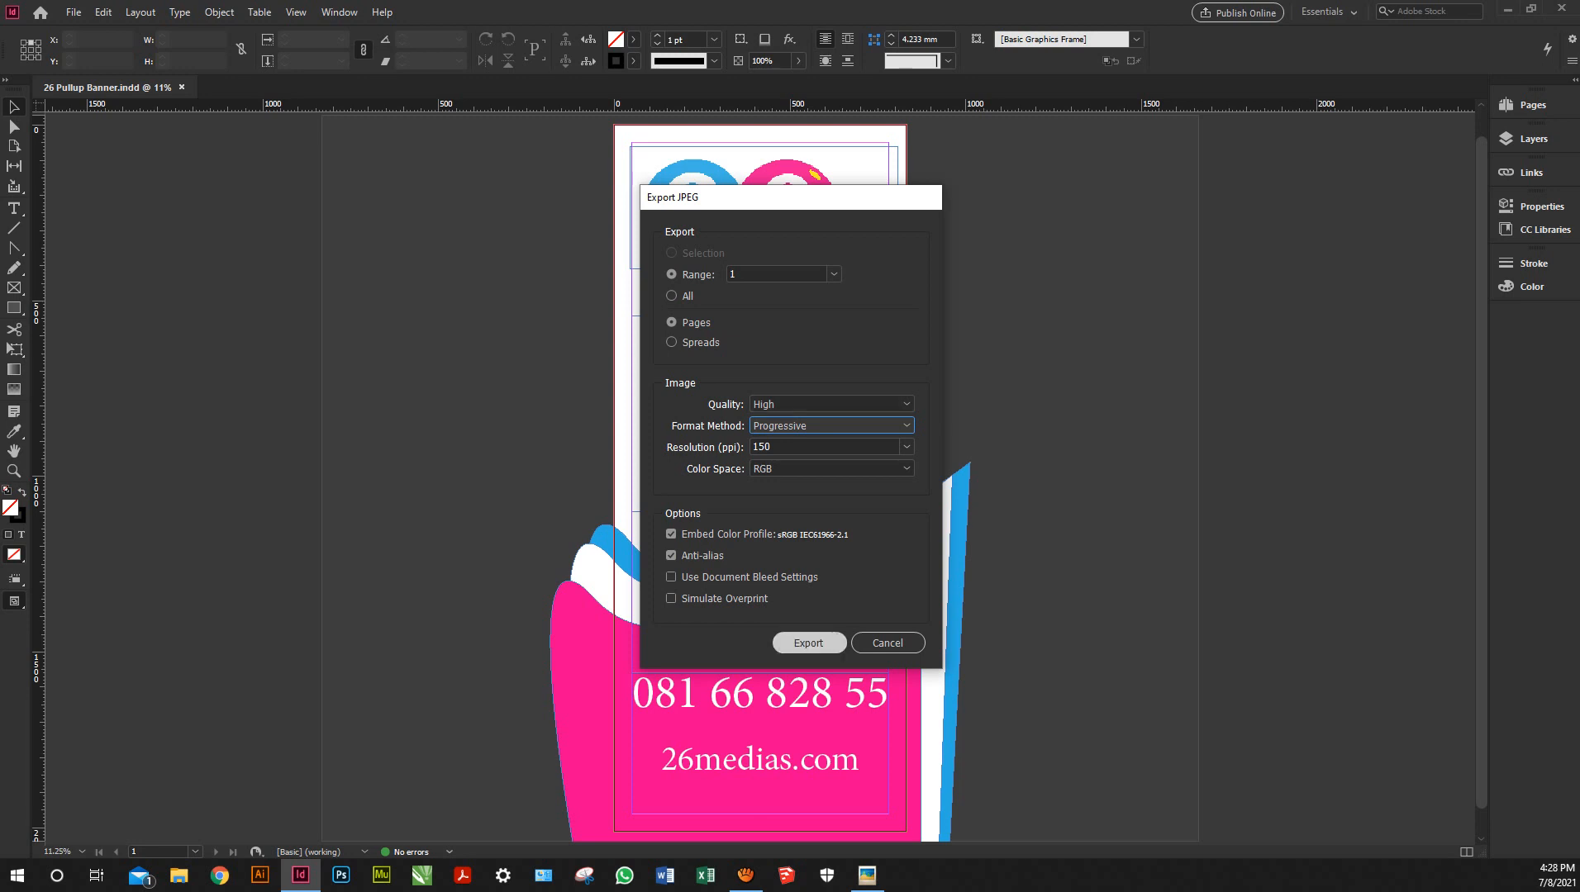
click(808, 643)
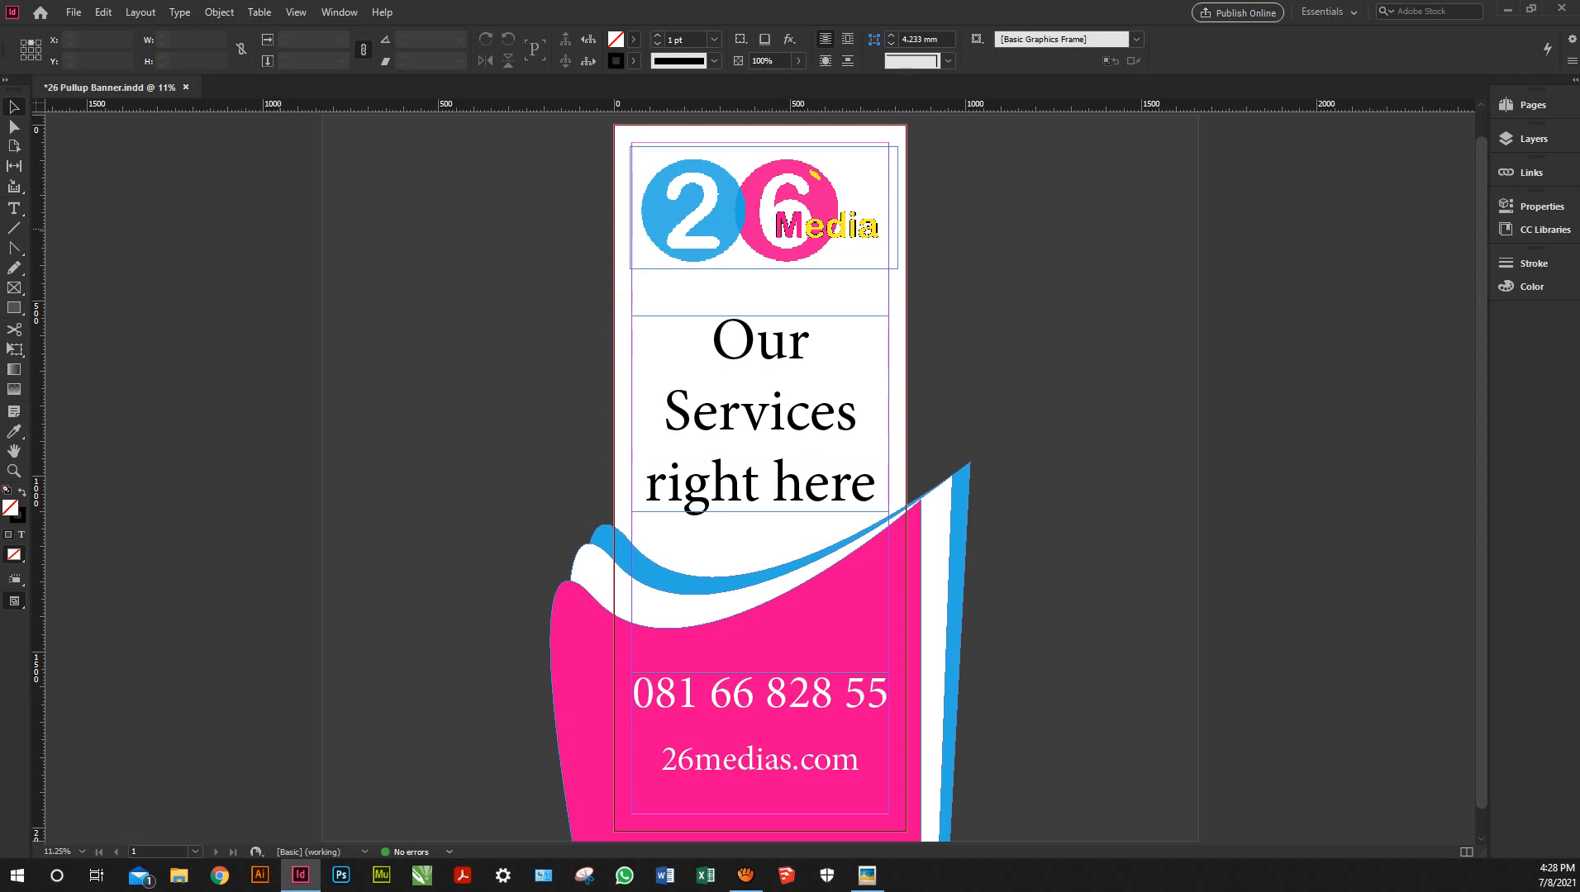
Save 26 Pullup Banner.indd again and close the document
click(74, 12)
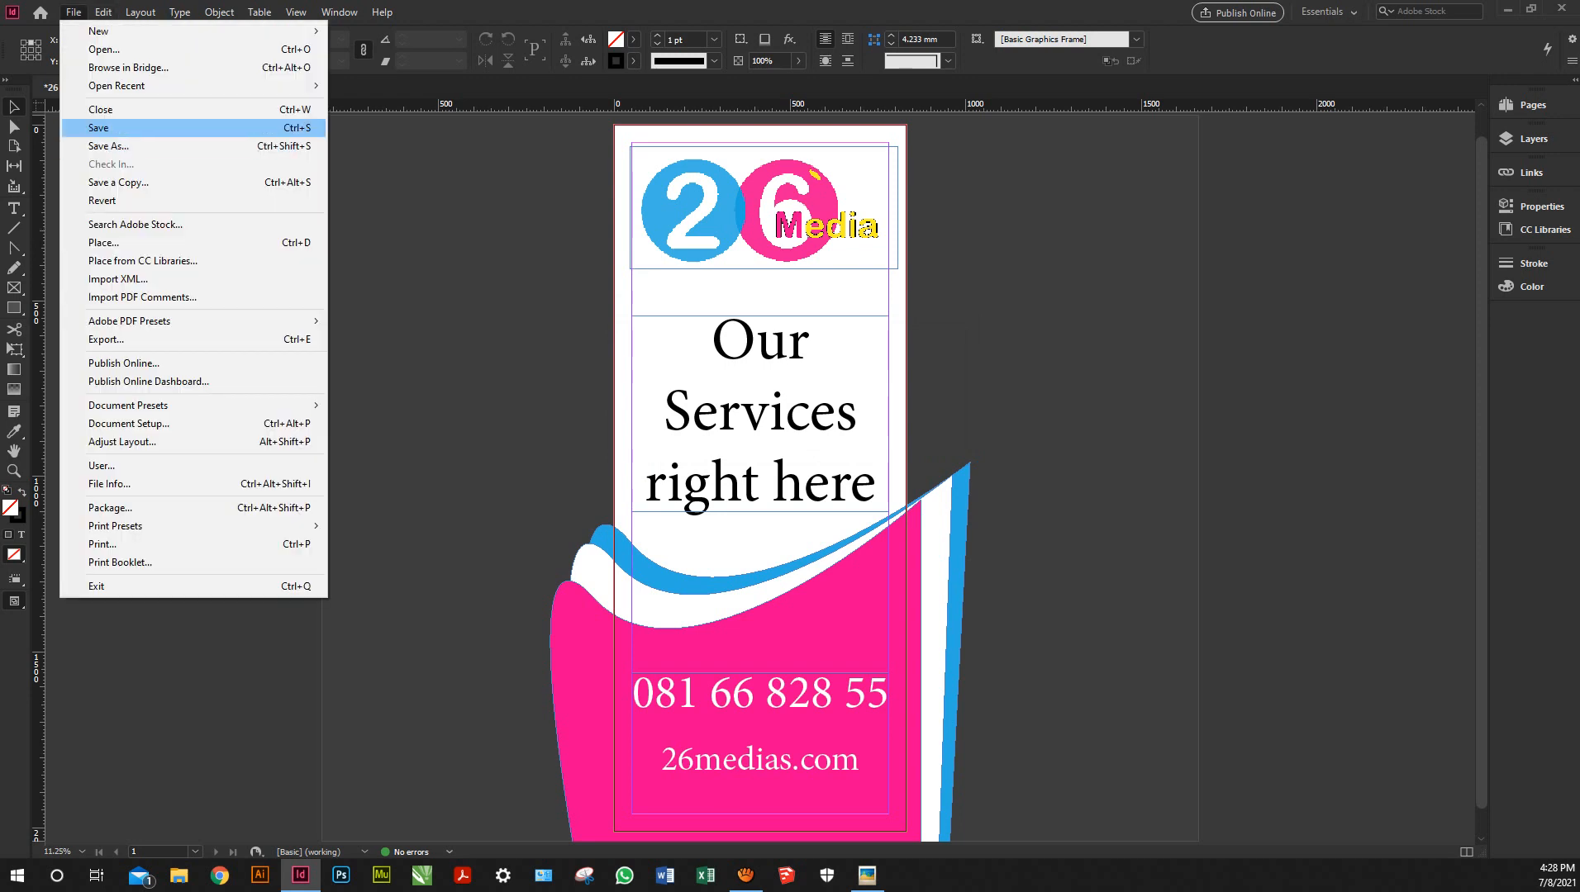
click(100, 128)
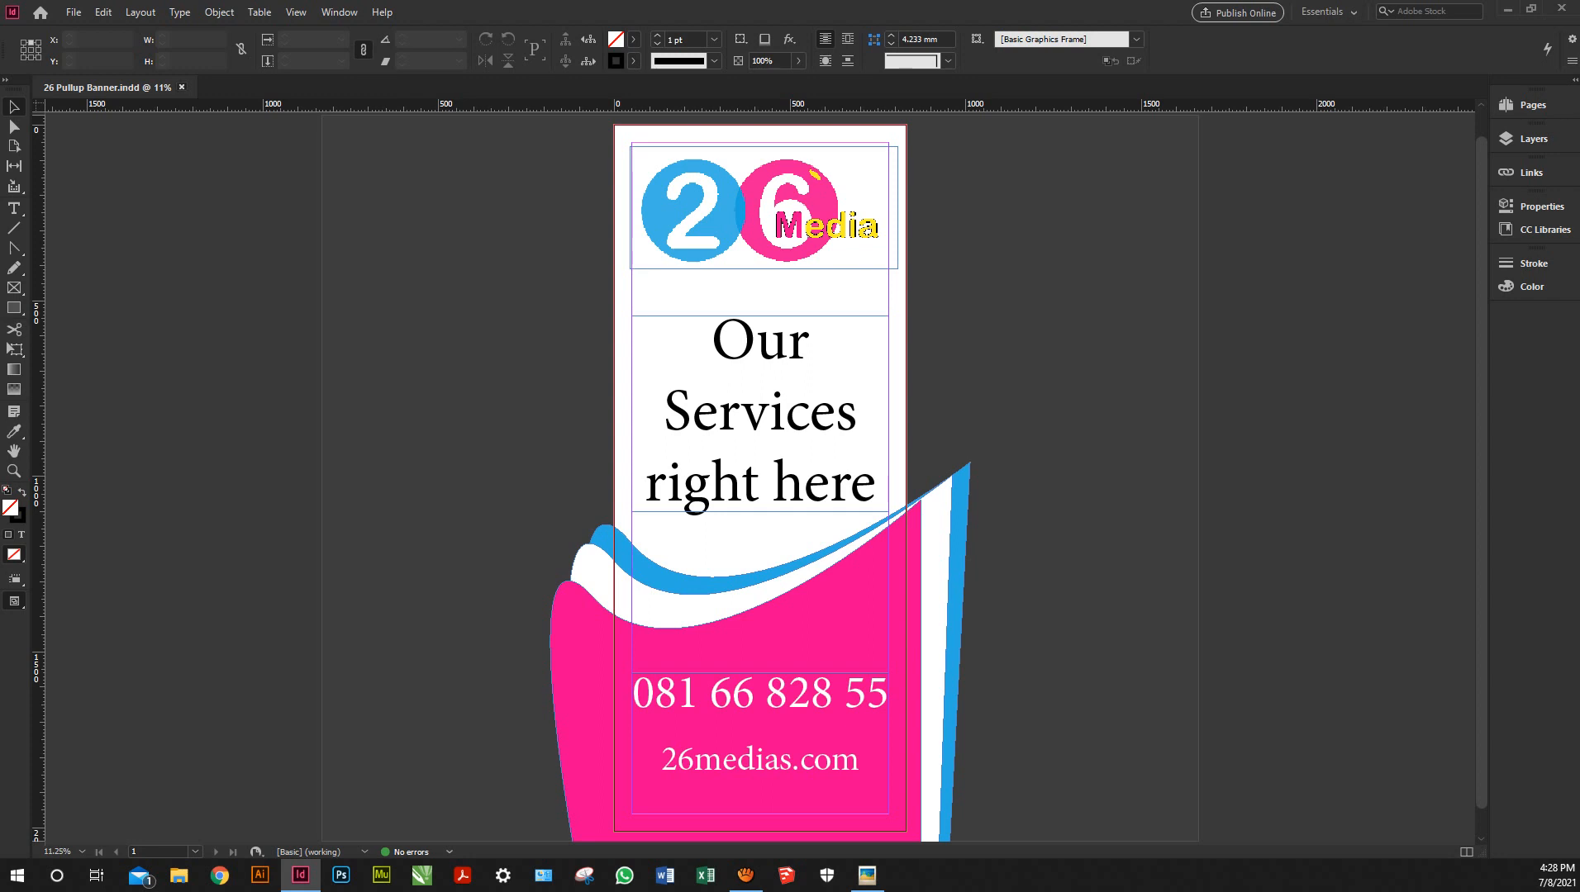
key(ctrl+w)
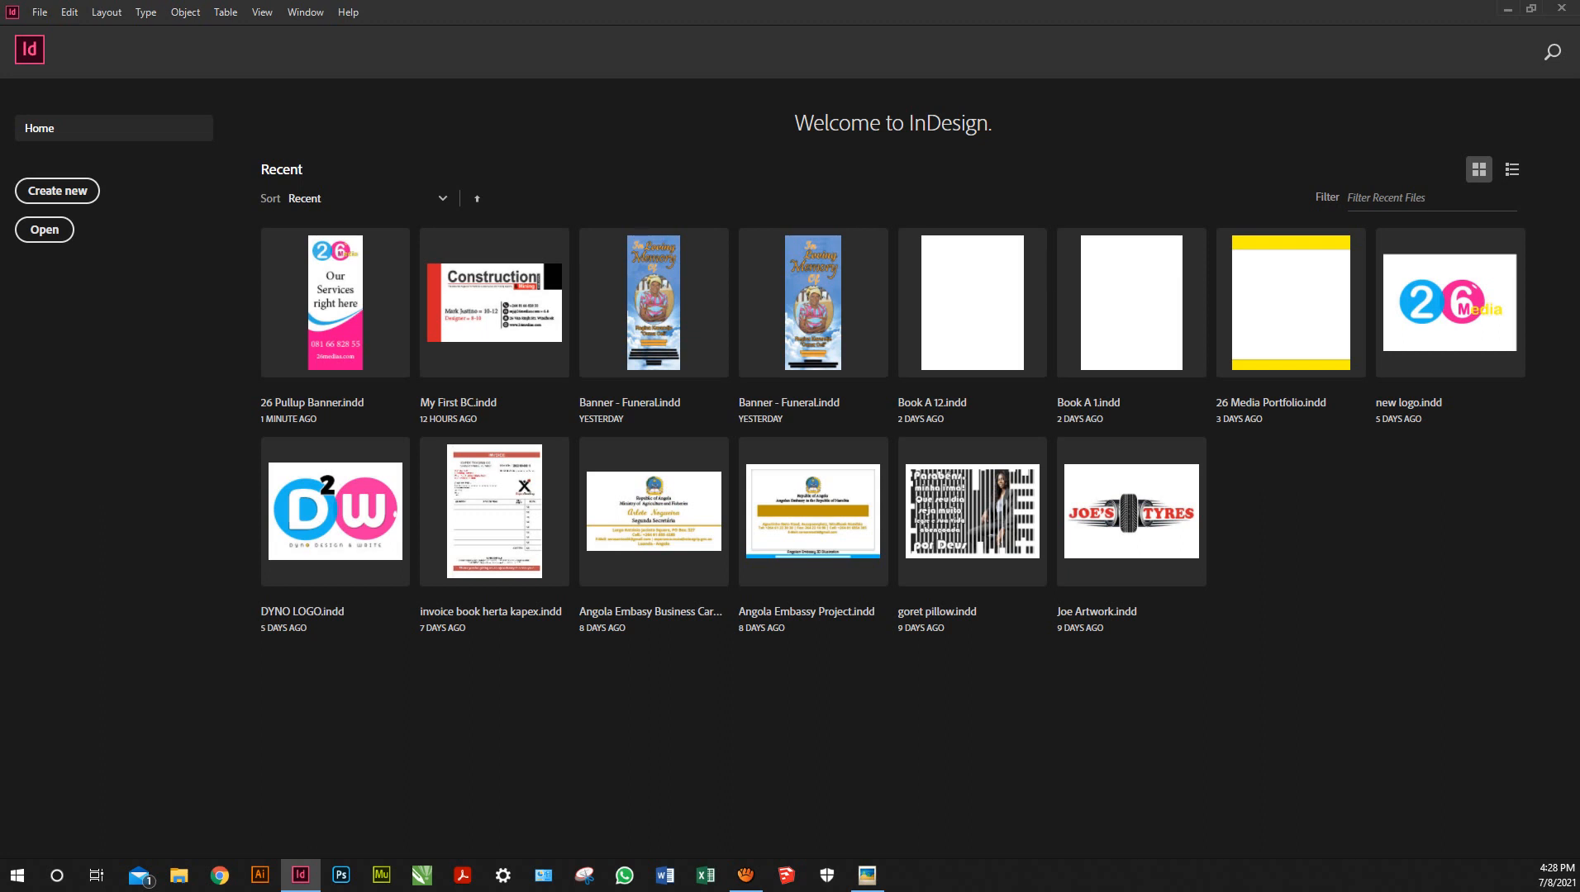
Quit InDesign and refresh the Windows desktop
key(ctrl+n)
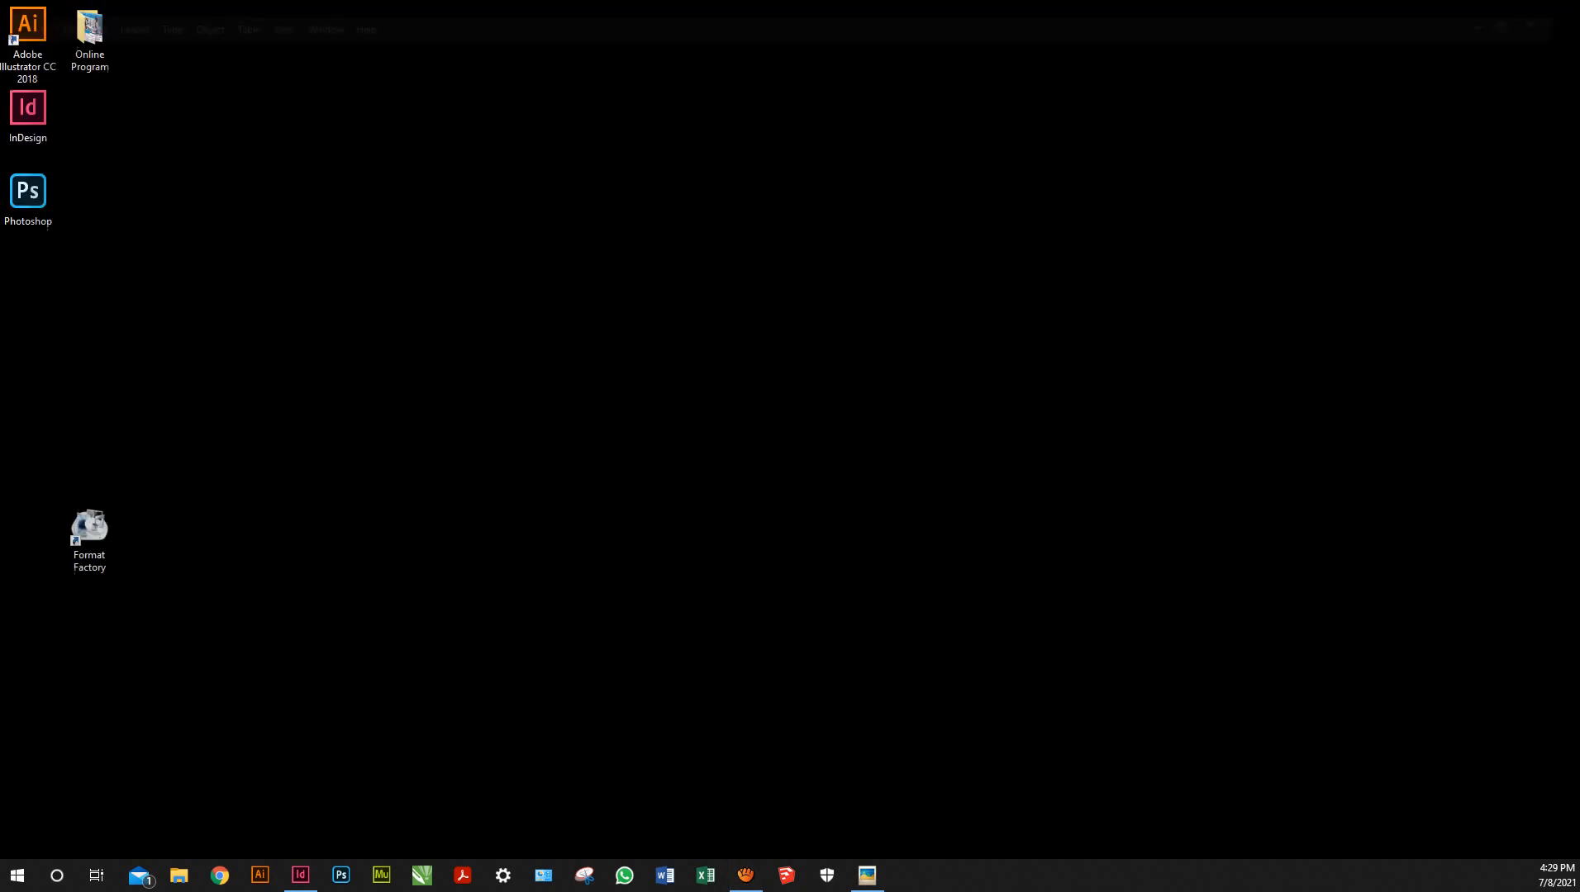
key(F5)
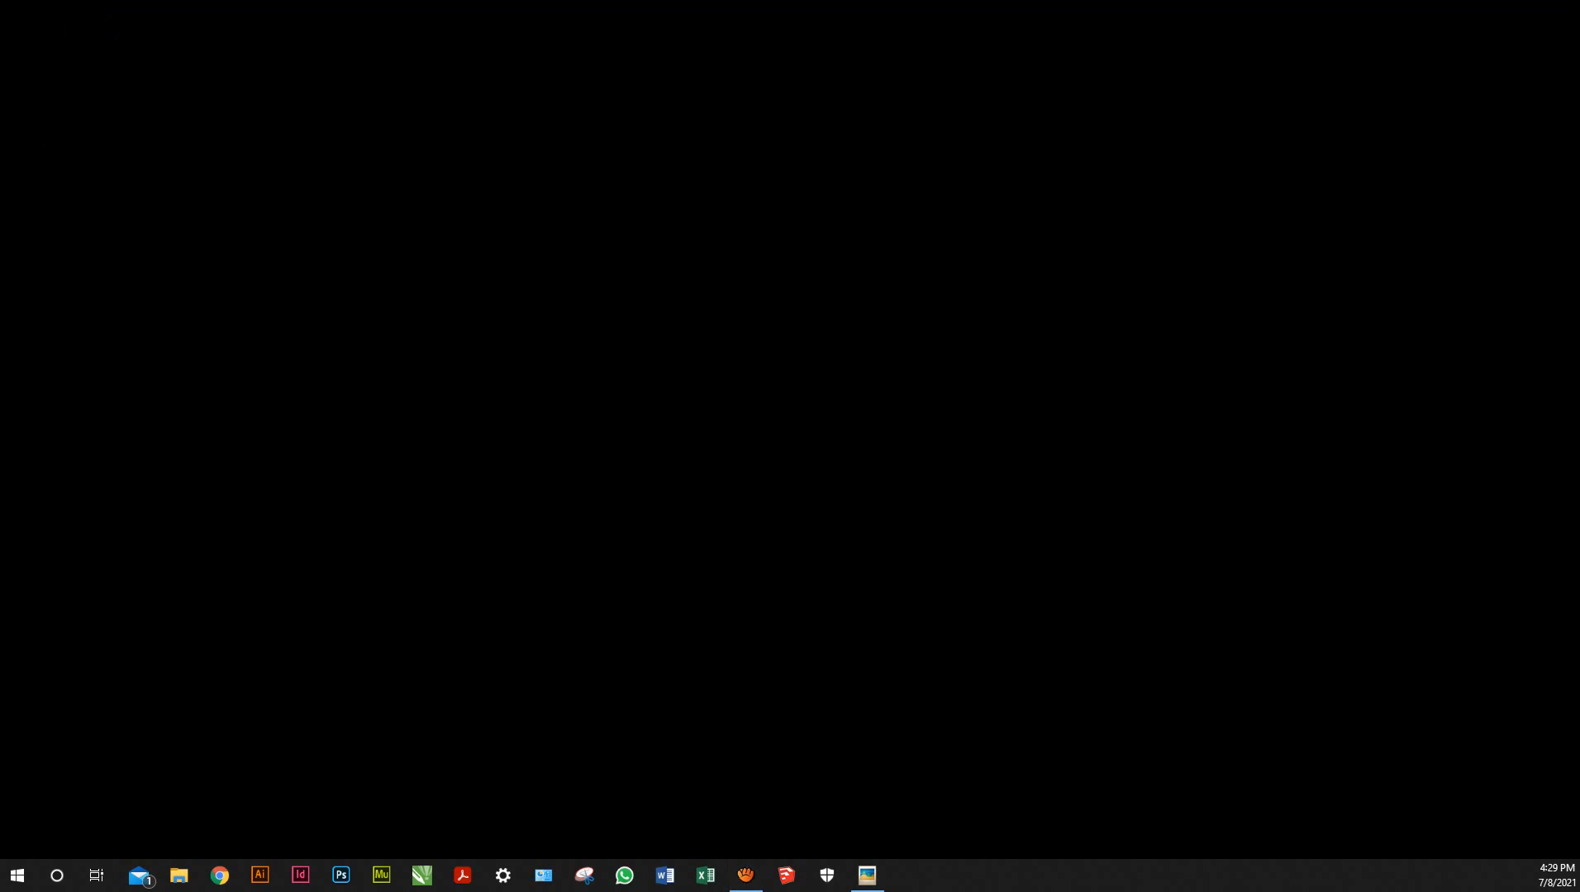